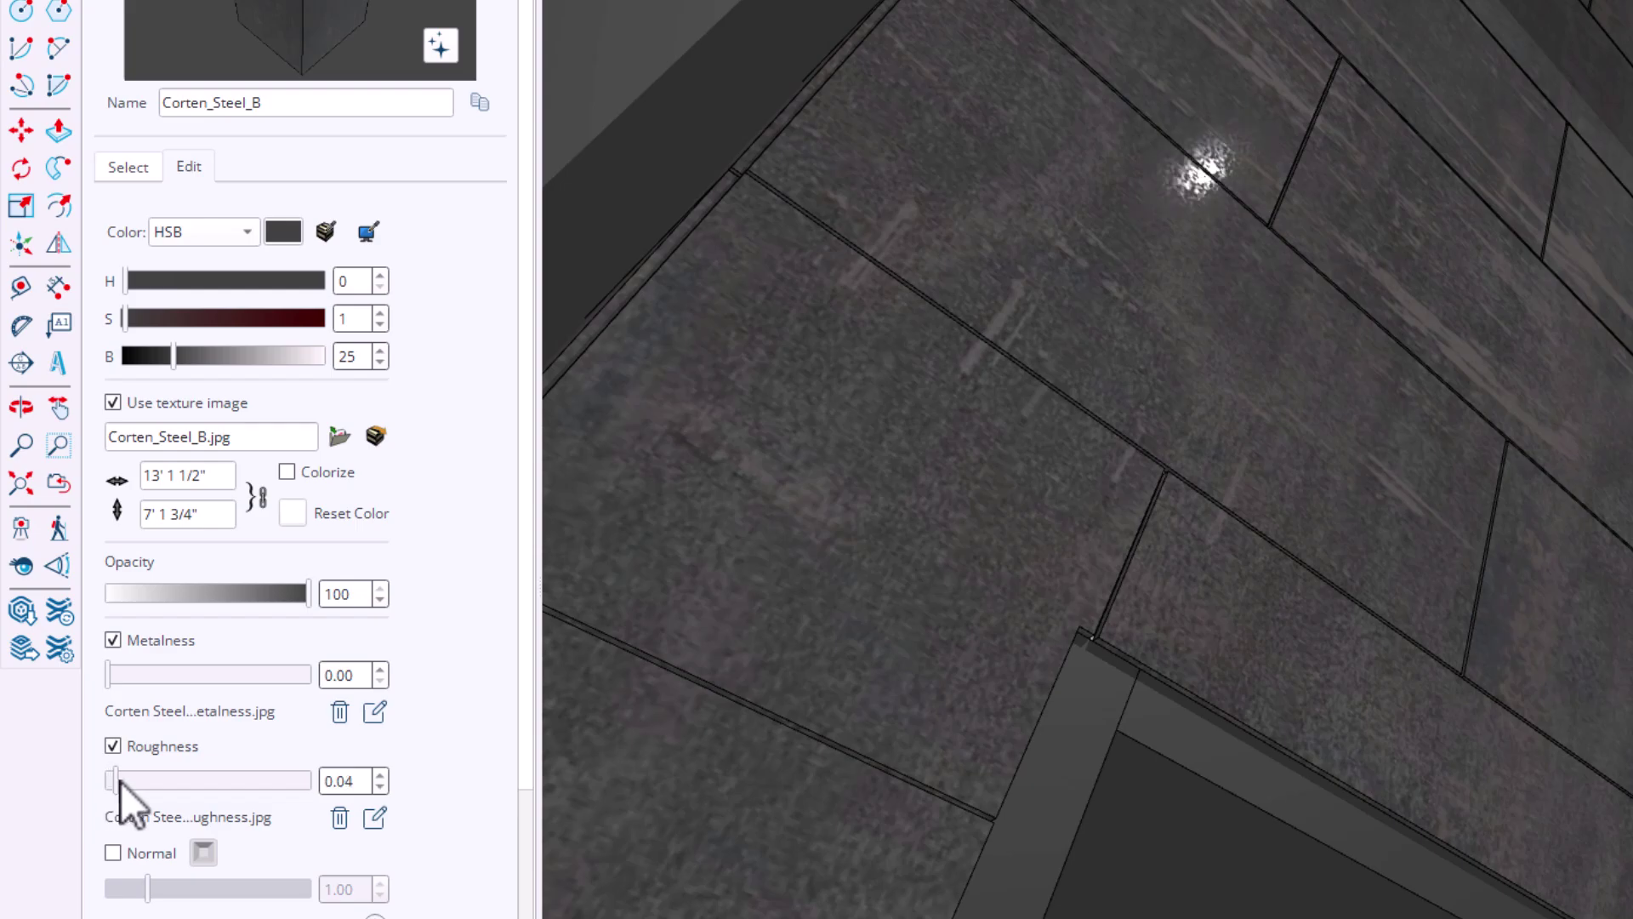
Raise the roughness of the Corten_Steel_B cladding material to its maximum.
{"action": "left_click_drag", "start_coordinate": [120, 783], "coordinate": [309, 782]}
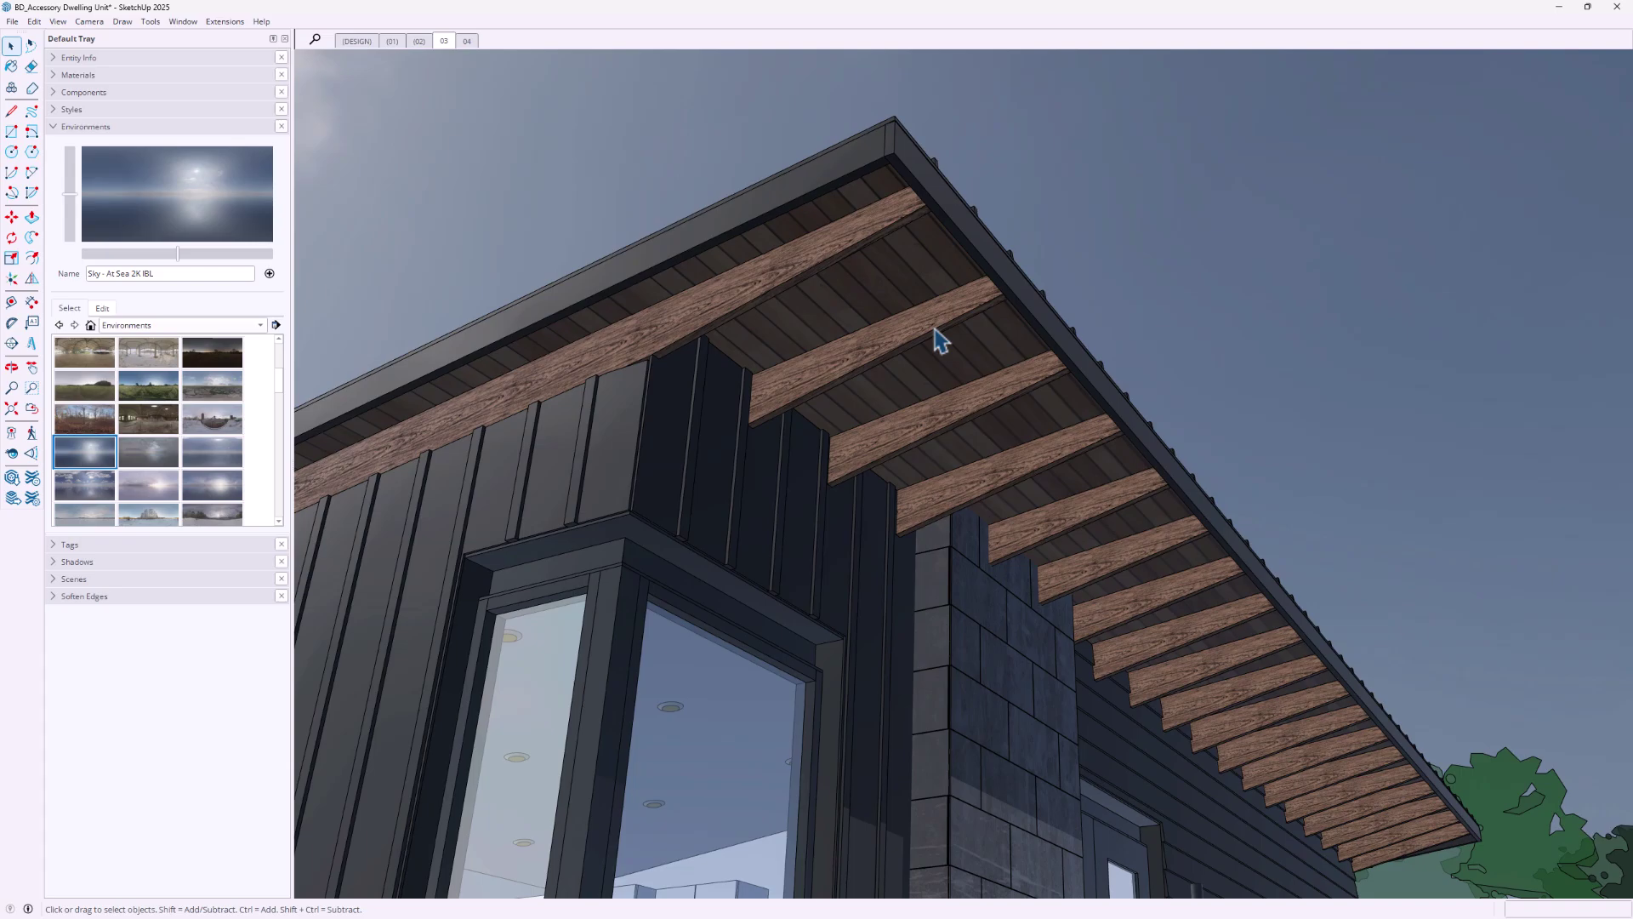
{"action": "left_click", "coordinate": [932, 327]}
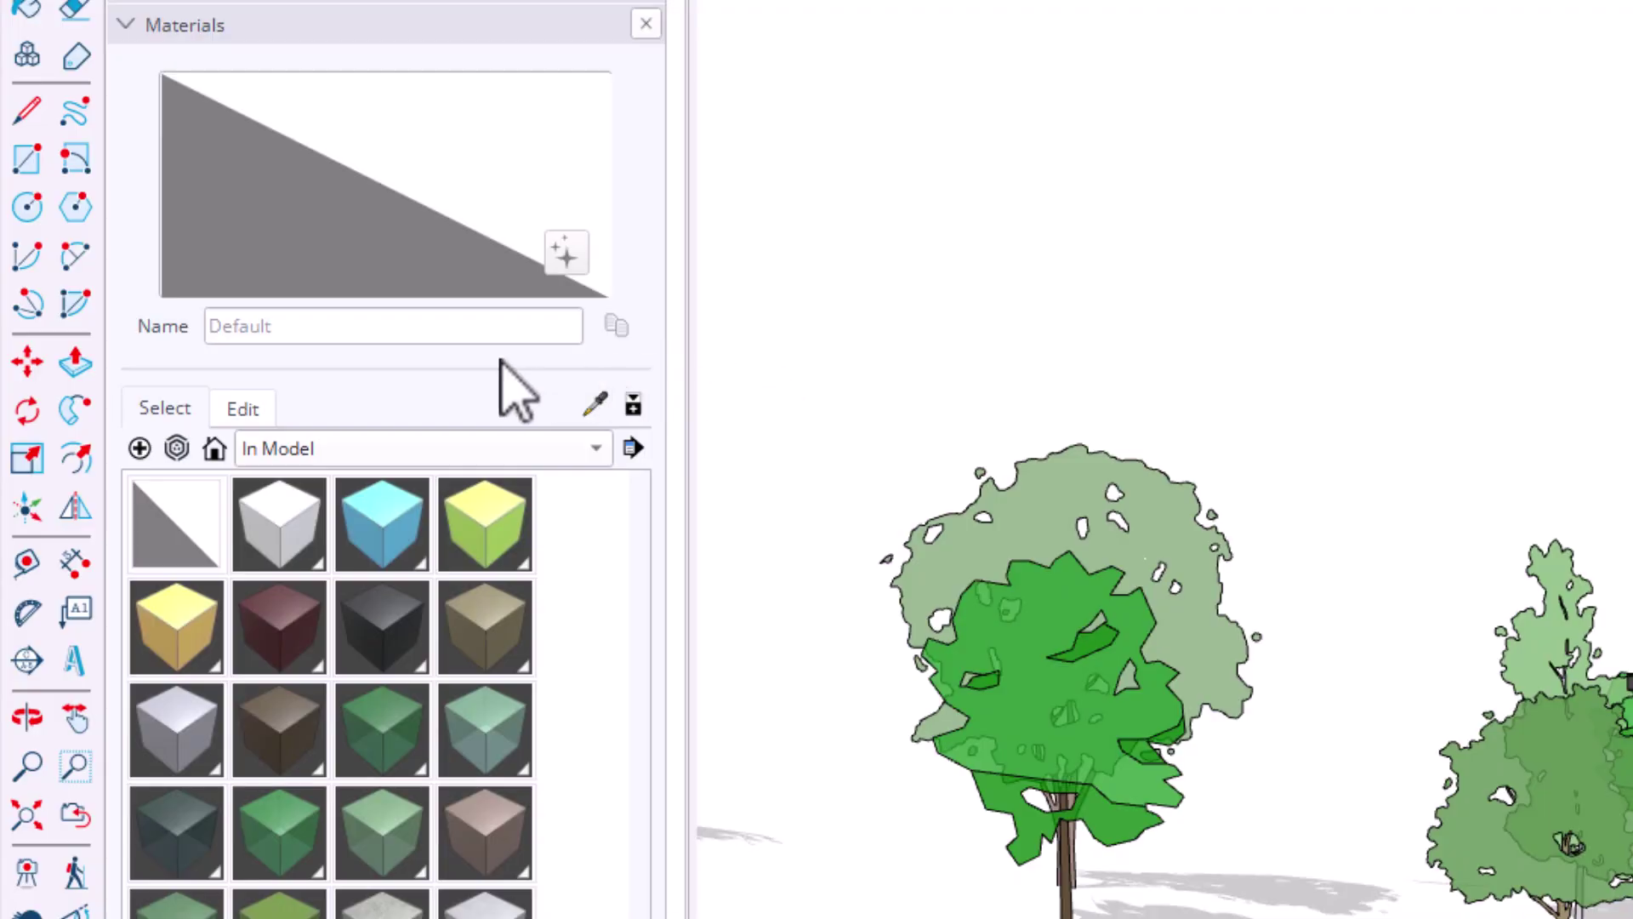
Download the Forest_Floor_01_1K material from the SketchUp Ground Collection in 3D Warehouse.
{"action": "left_click", "coordinate": [176, 448]}
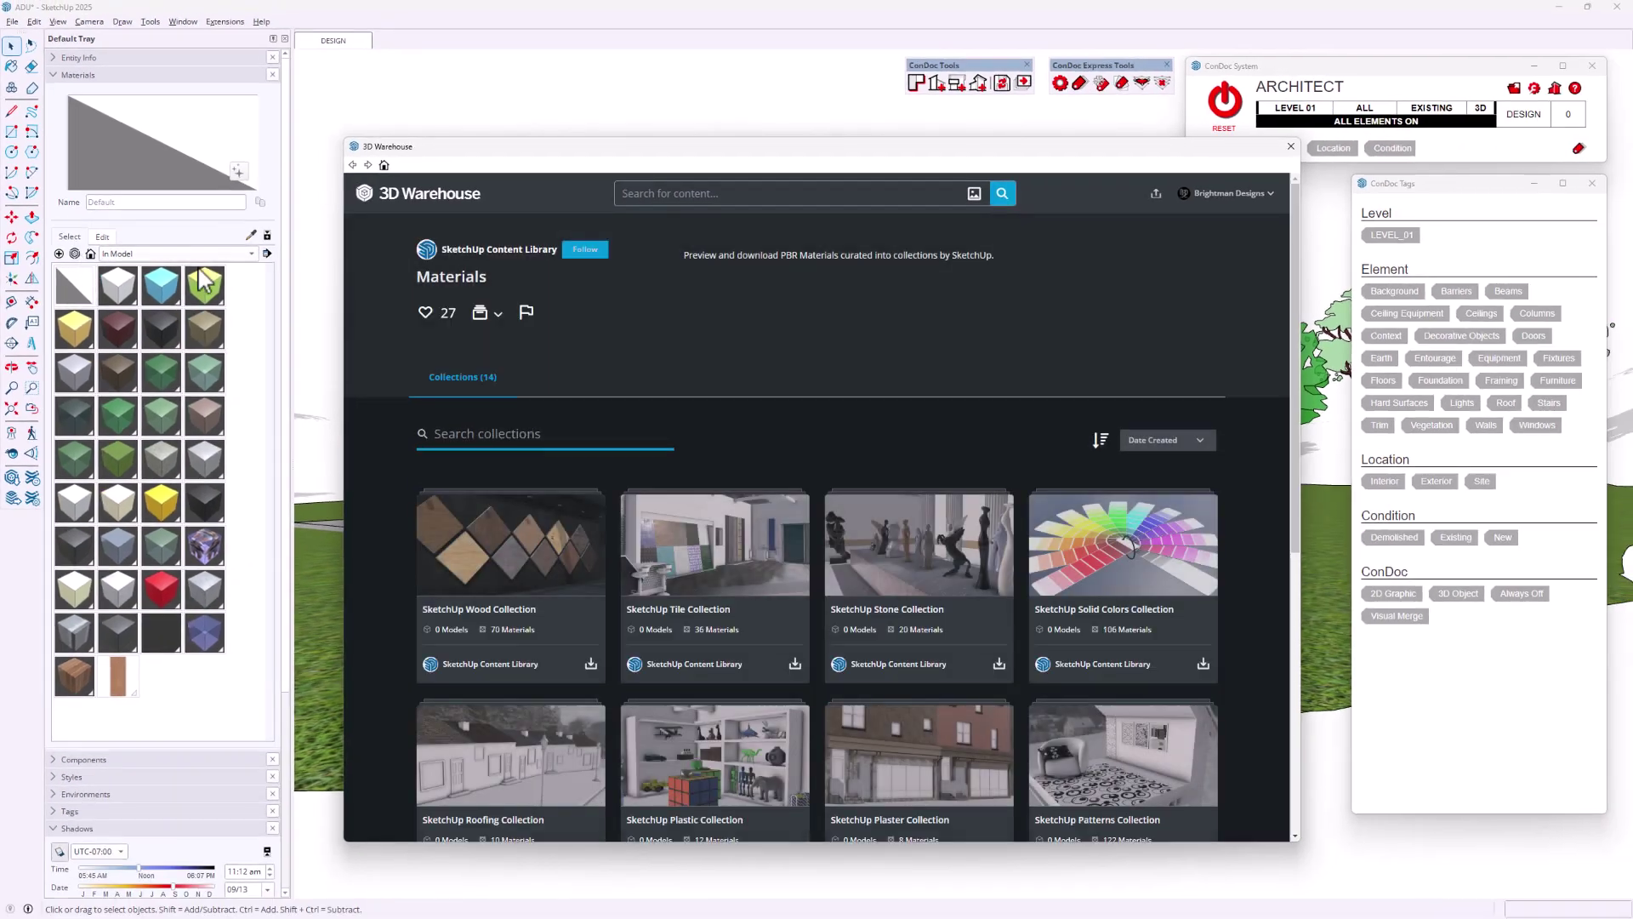
{"action": "left_click_drag", "start_coordinate": [1294, 349], "coordinate": [1340, 642]}
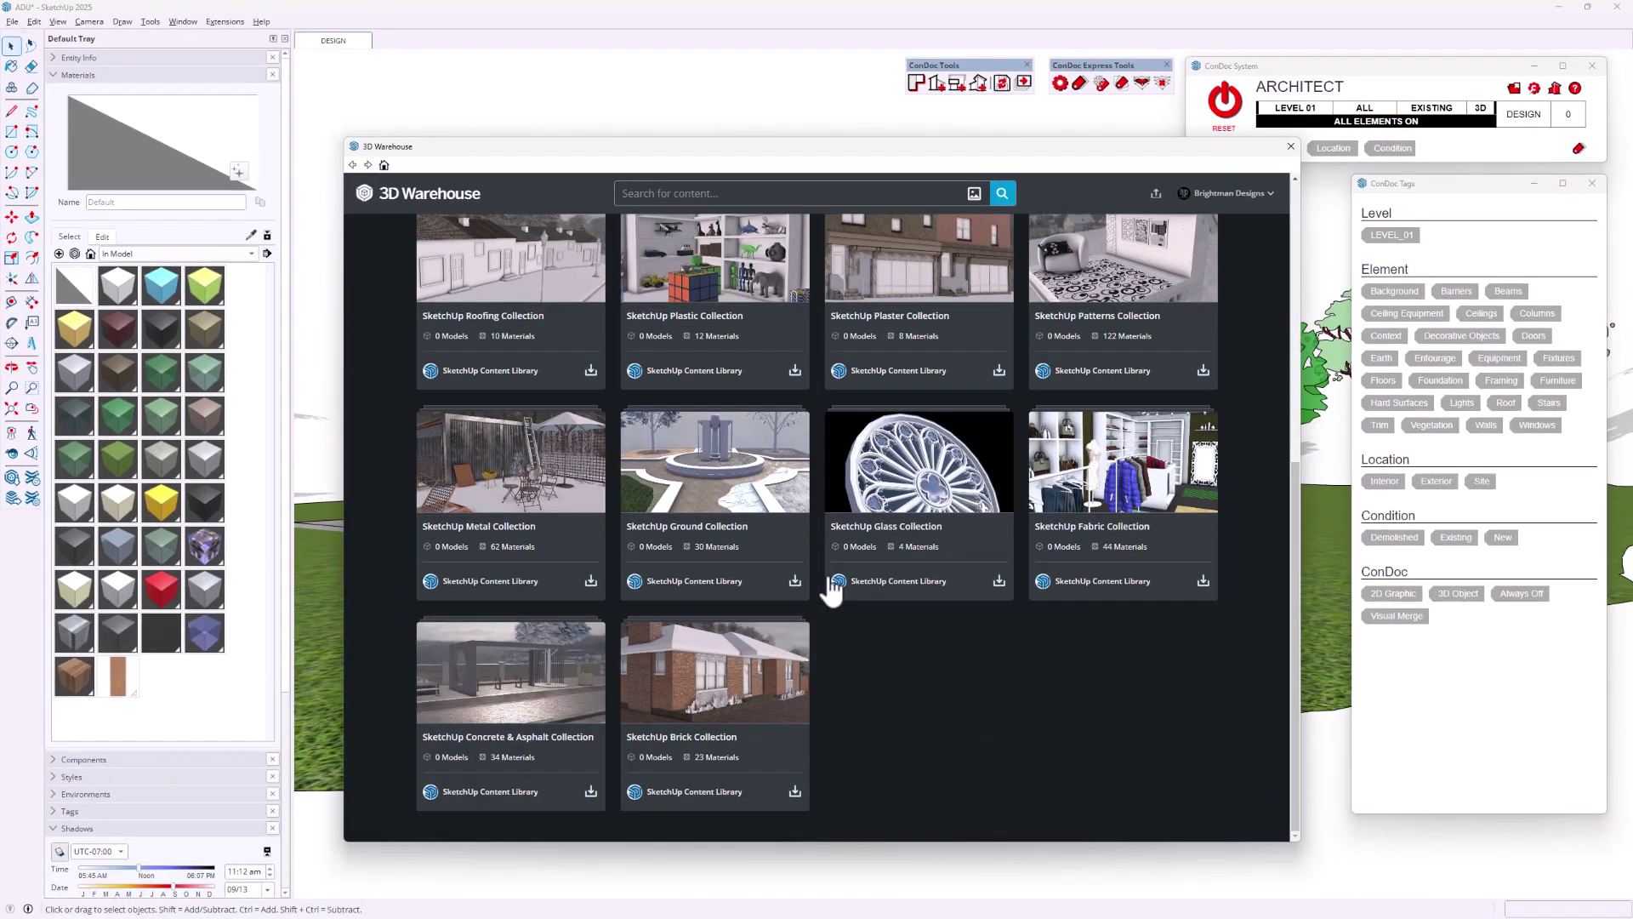
{"action": "left_click", "coordinate": [733, 482]}
{"action": "left_click_drag", "start_coordinate": [1286, 438], "coordinate": [1312, 819]}
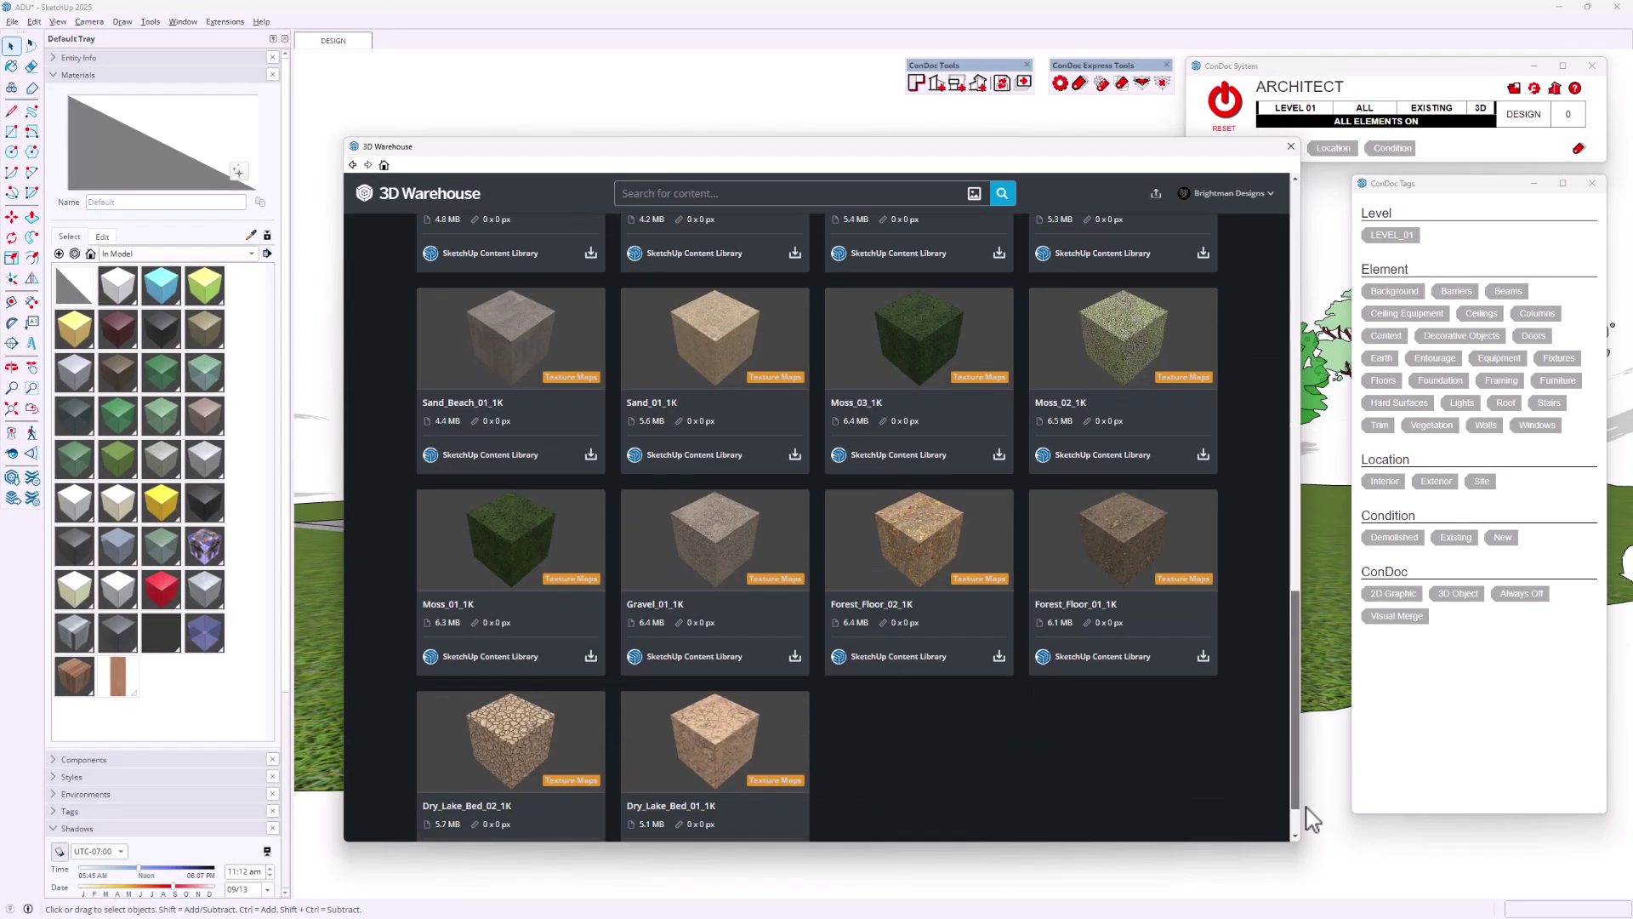
{"action": "left_click", "coordinate": [1120, 533]}
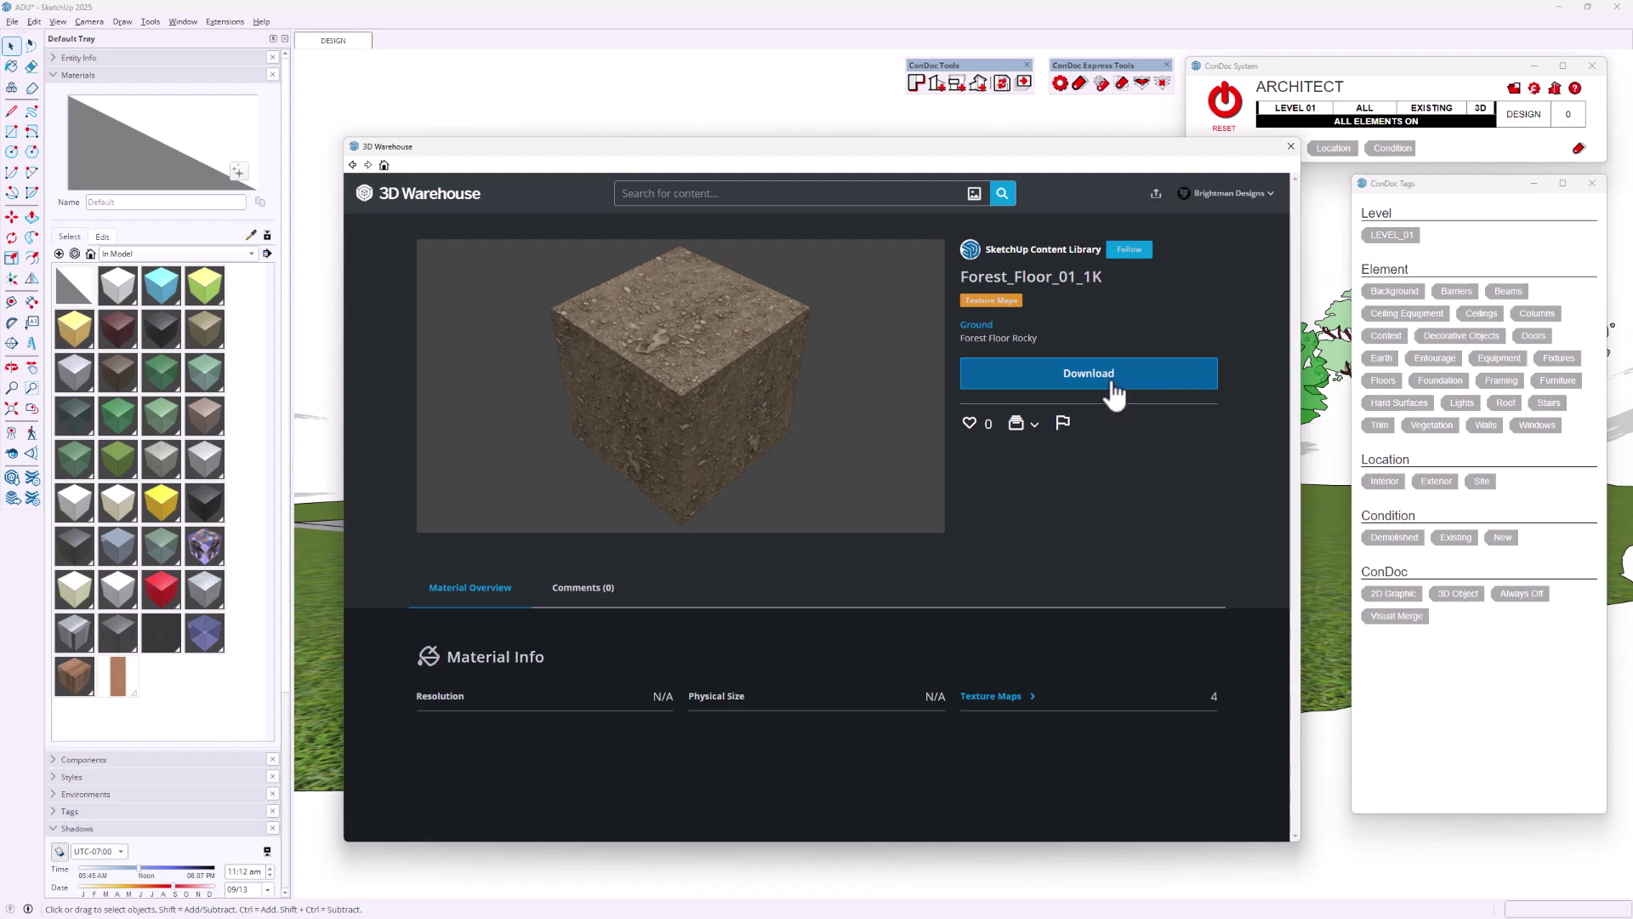
{"action": "left_click", "coordinate": [1089, 374]}
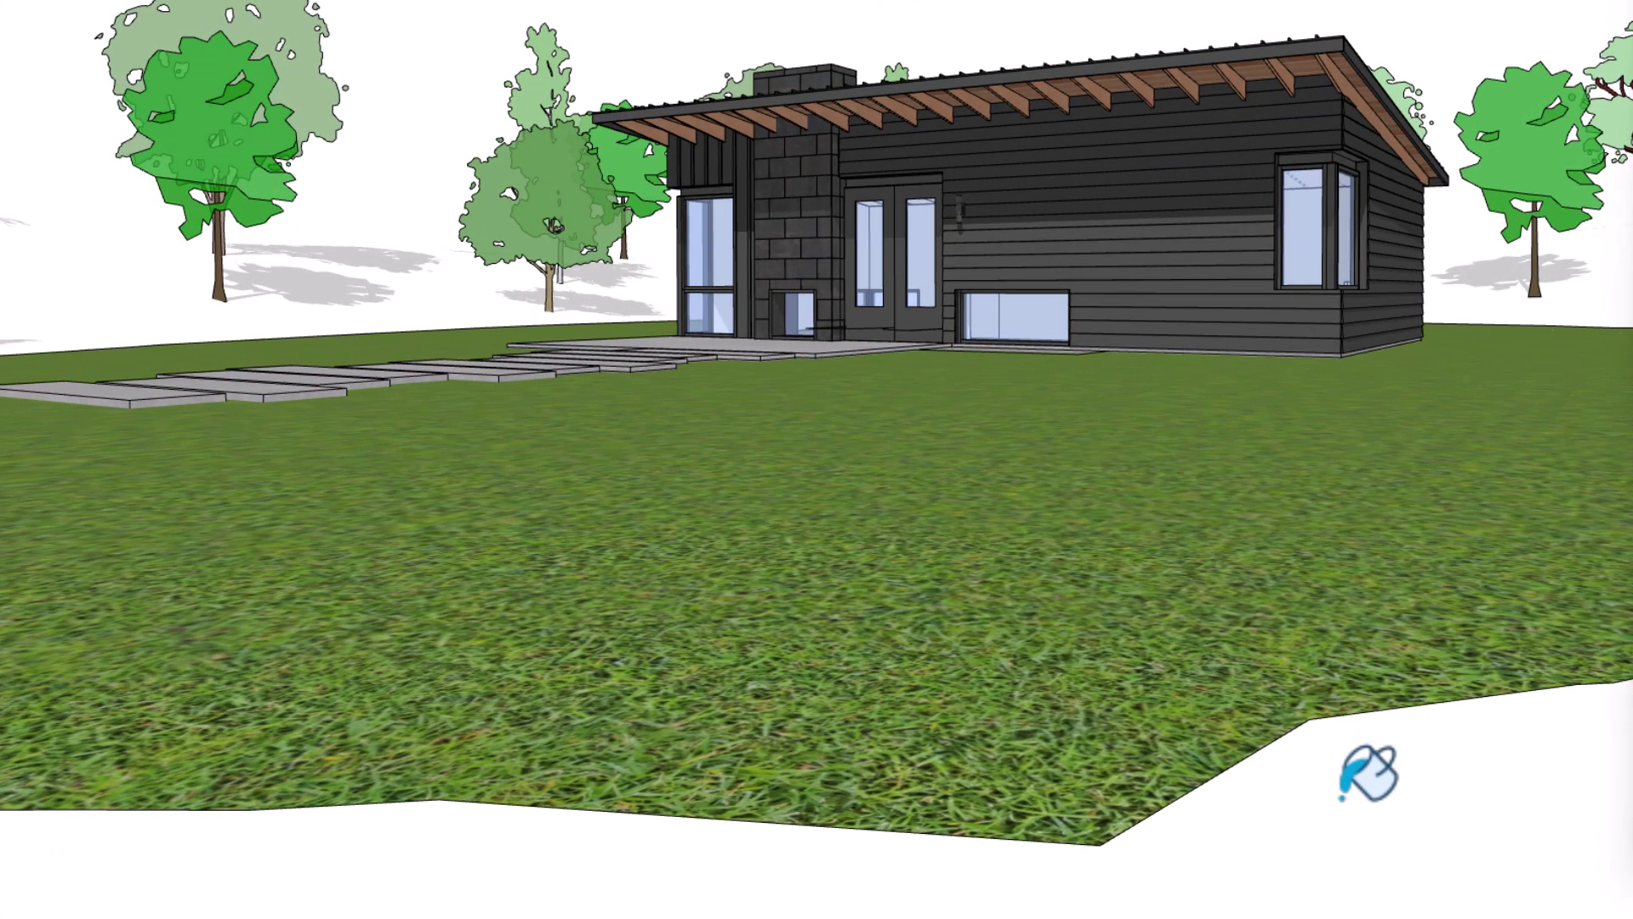
Paint the terrain surrounding the lawn with Forest_Floor_01_1K and increase the material's normal map strength.
{"action": "left_click", "coordinate": [1343, 794]}
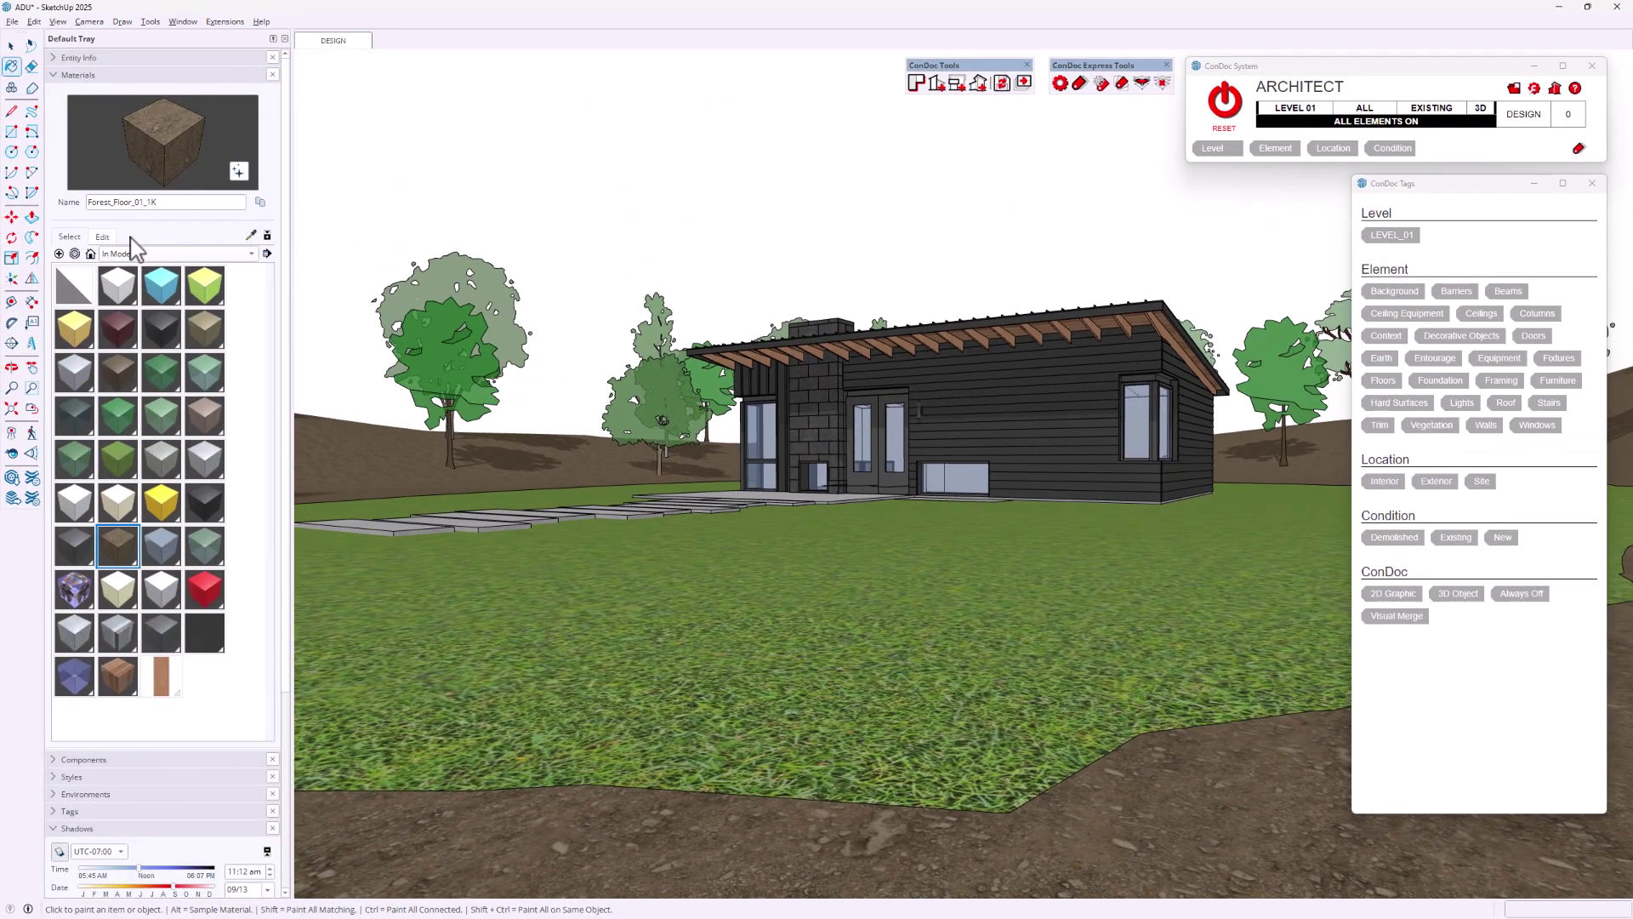
{"action": "left_click", "coordinate": [103, 238]}
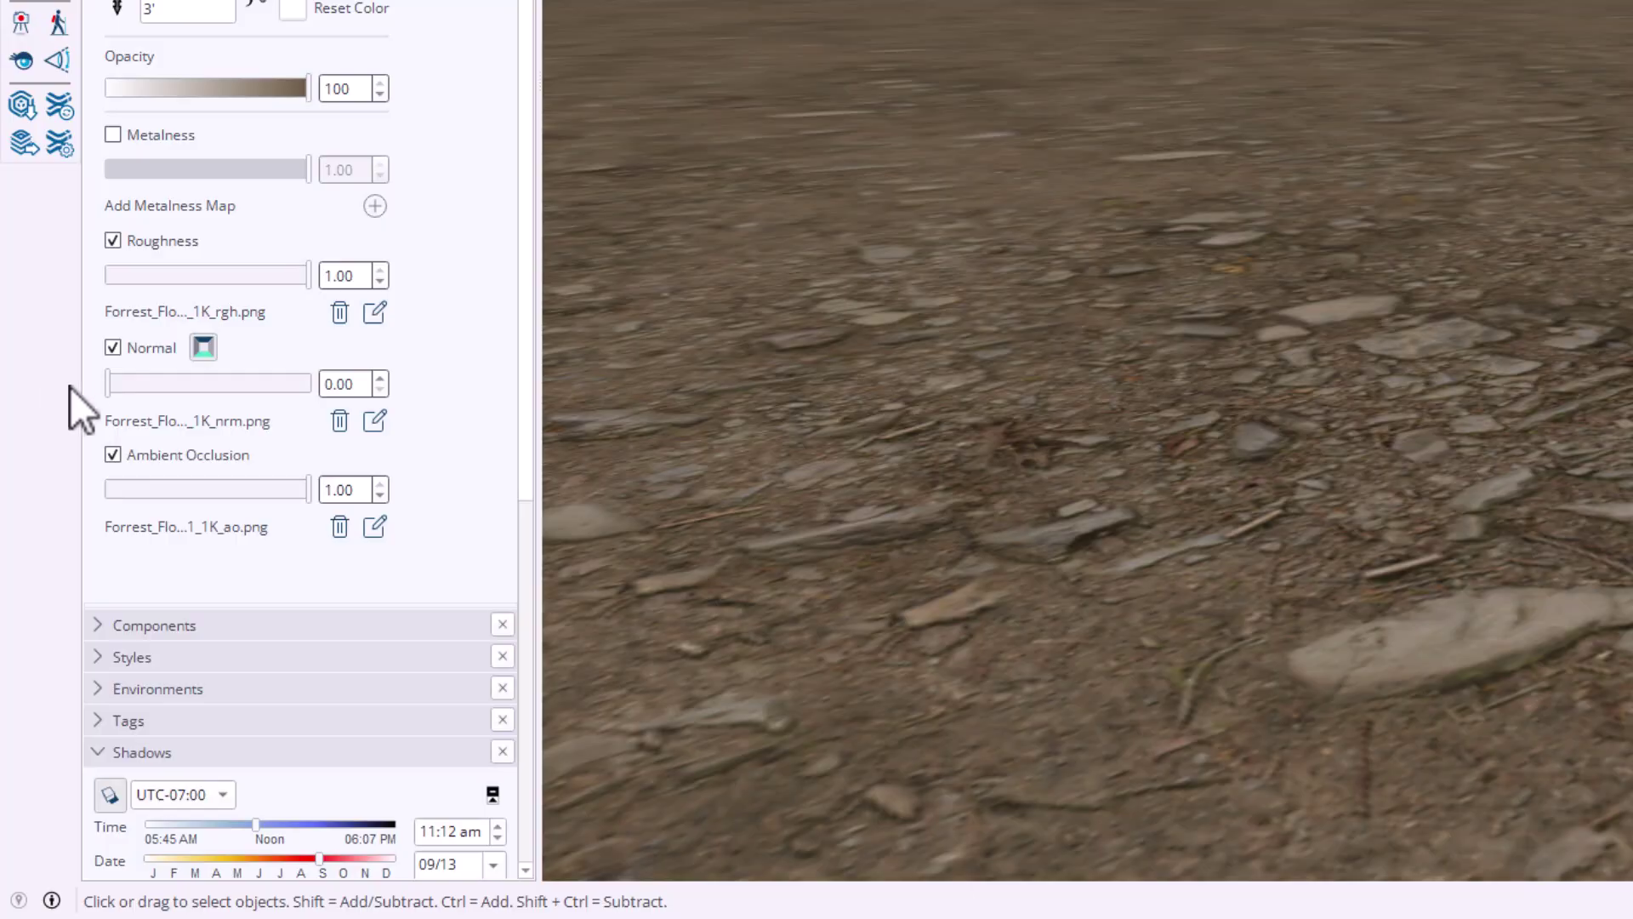
{"action": "left_click_drag", "start_coordinate": [110, 384], "coordinate": [209, 392]}
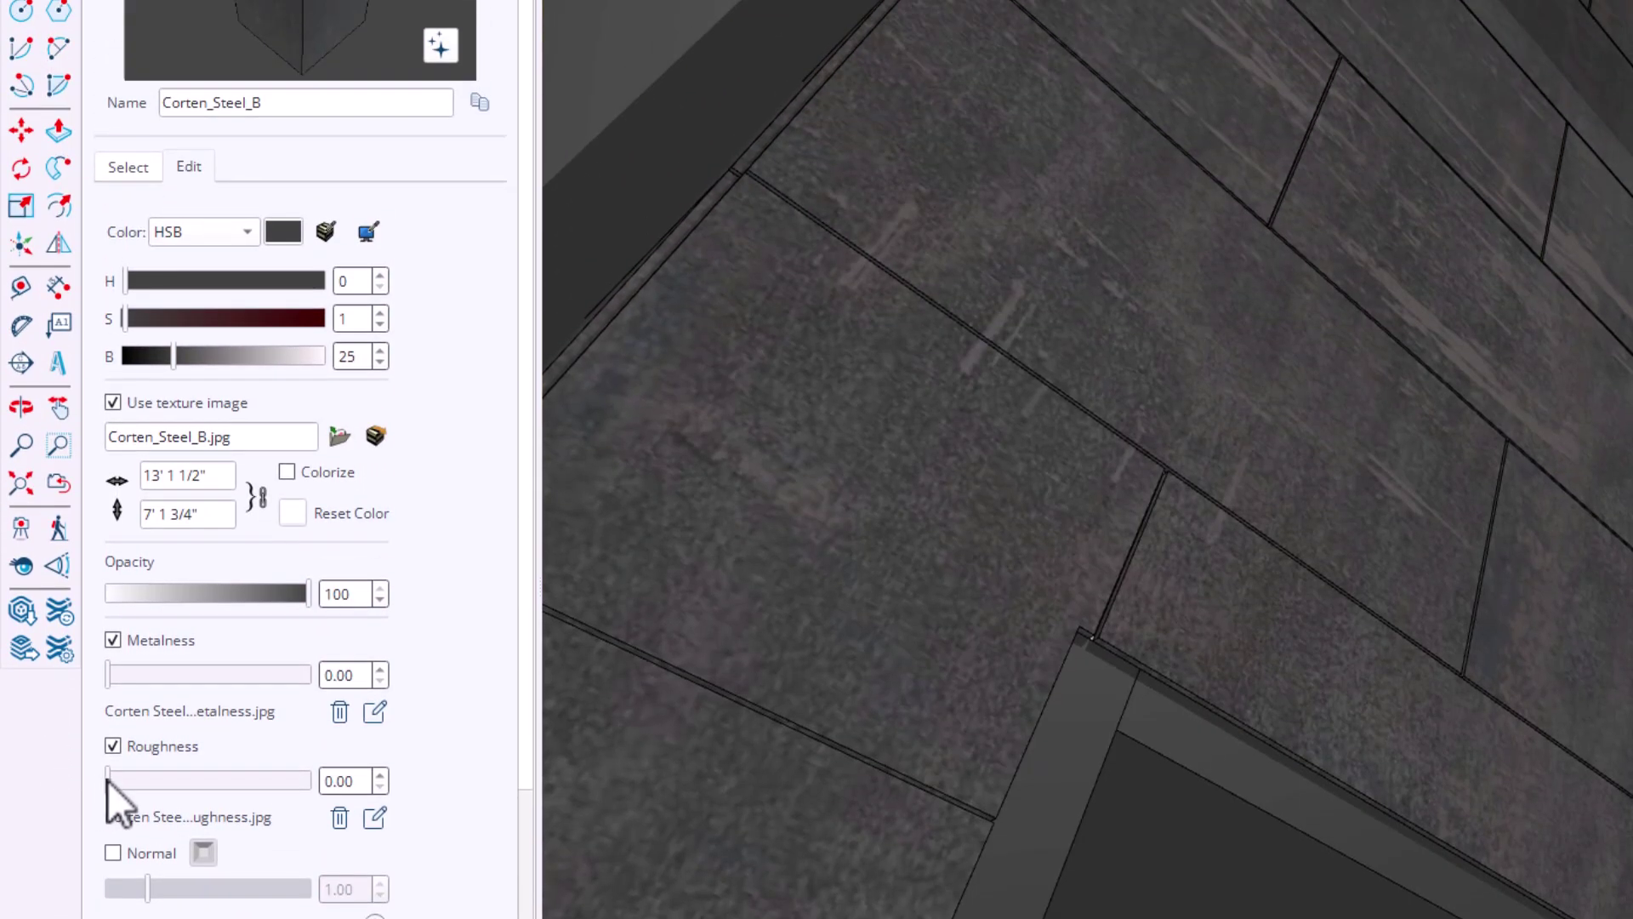
Increase Corten_Steel_B's roughness to maximum, the wood veneer's ambient occlusion partway, and Steel Brushed's metalness to maximum.
{"action": "left_click_drag", "start_coordinate": [109, 781], "coordinate": [311, 791]}
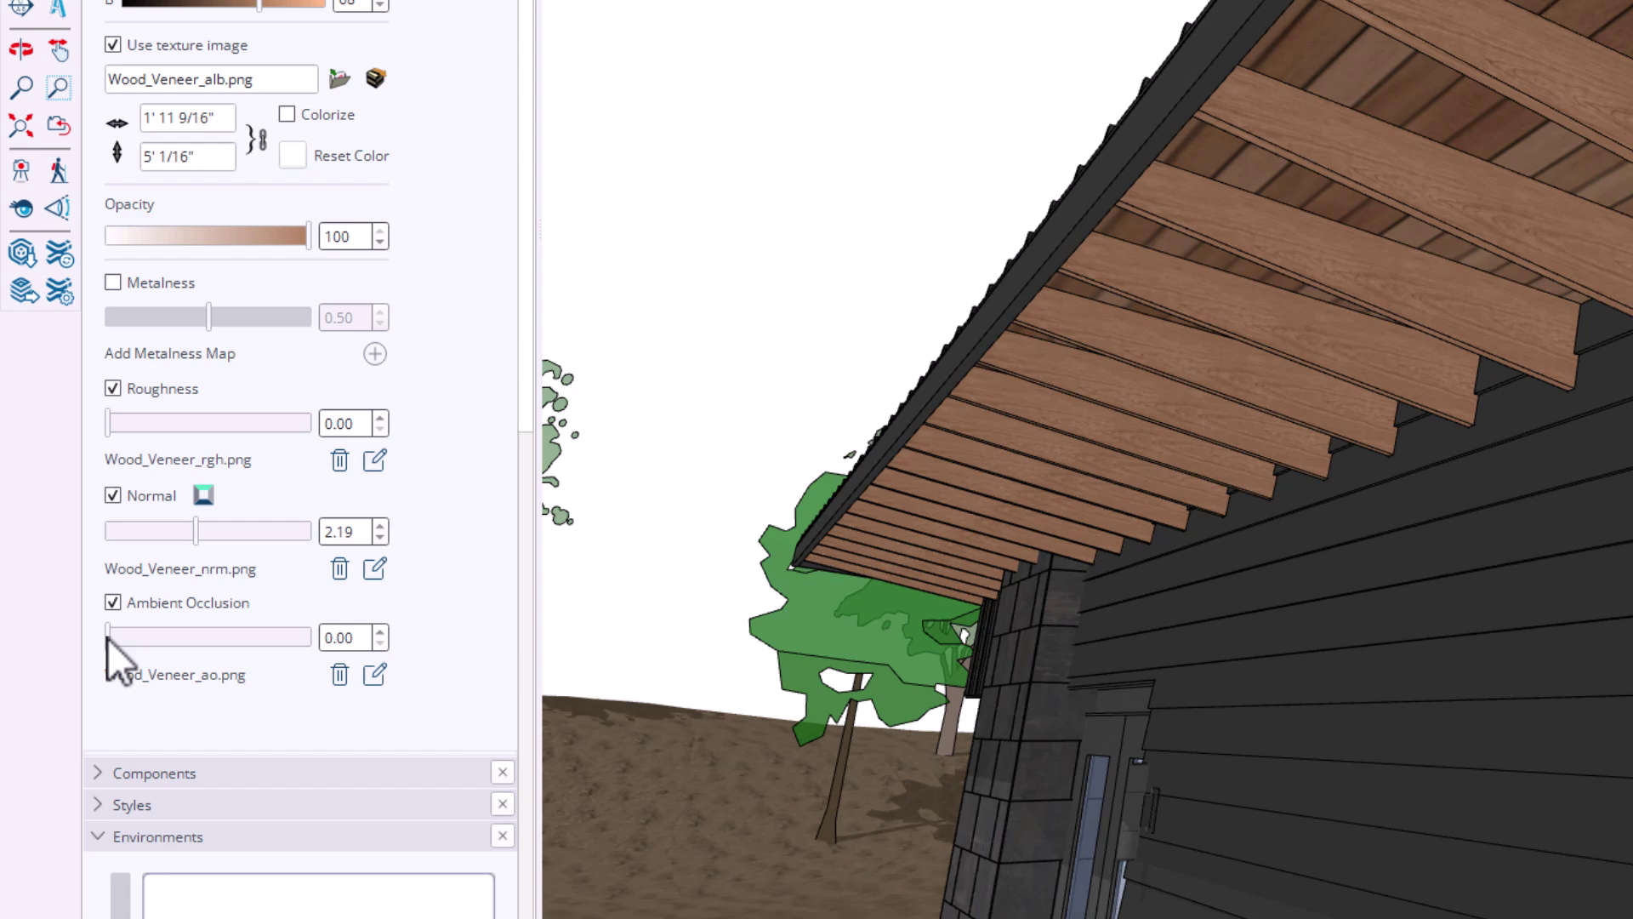
{"action": "left_click_drag", "start_coordinate": [109, 639], "coordinate": [194, 644]}
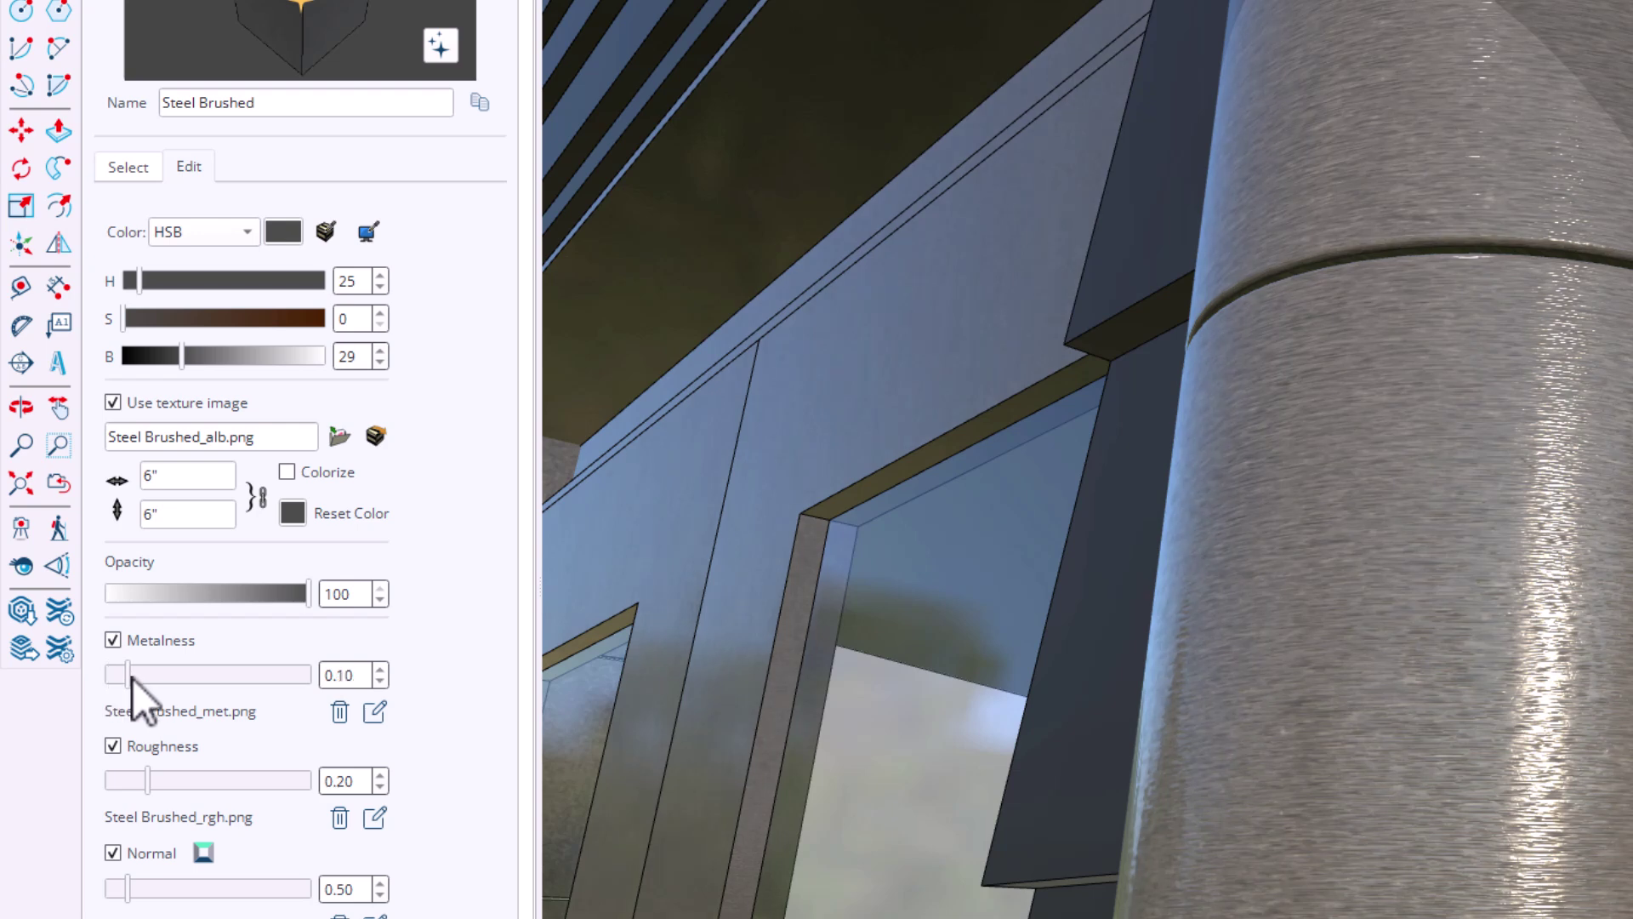
{"action": "left_click_drag", "start_coordinate": [132, 676], "coordinate": [324, 684]}
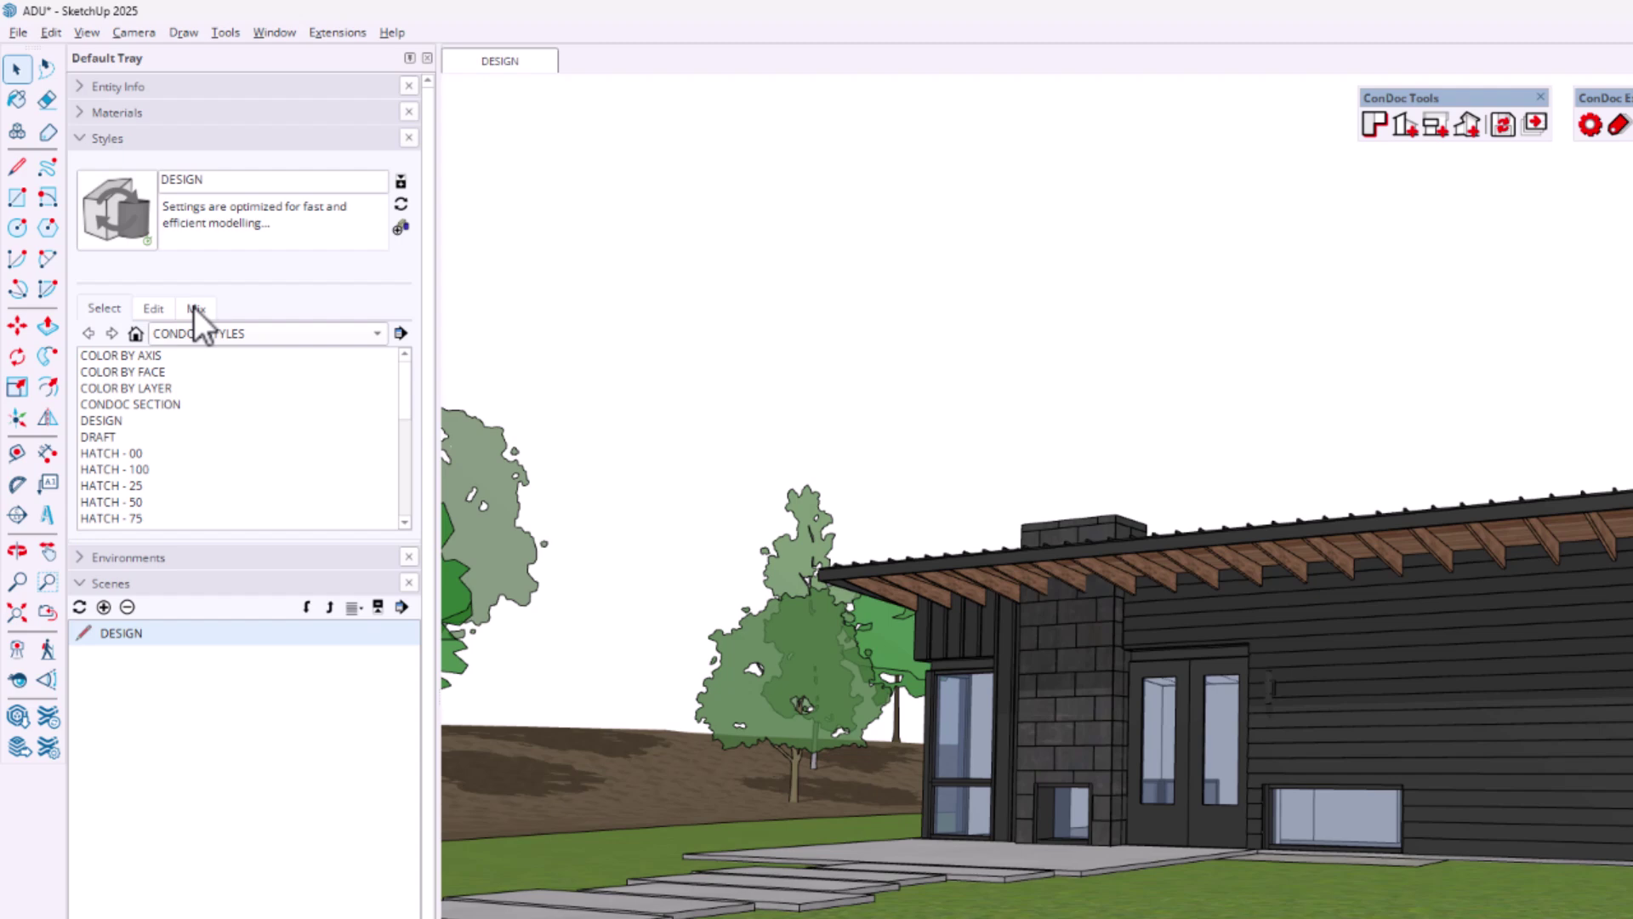
Switch the DESIGN style's faces to display photoreal materials and accept the activation notice.
{"action": "left_click", "coordinate": [155, 309]}
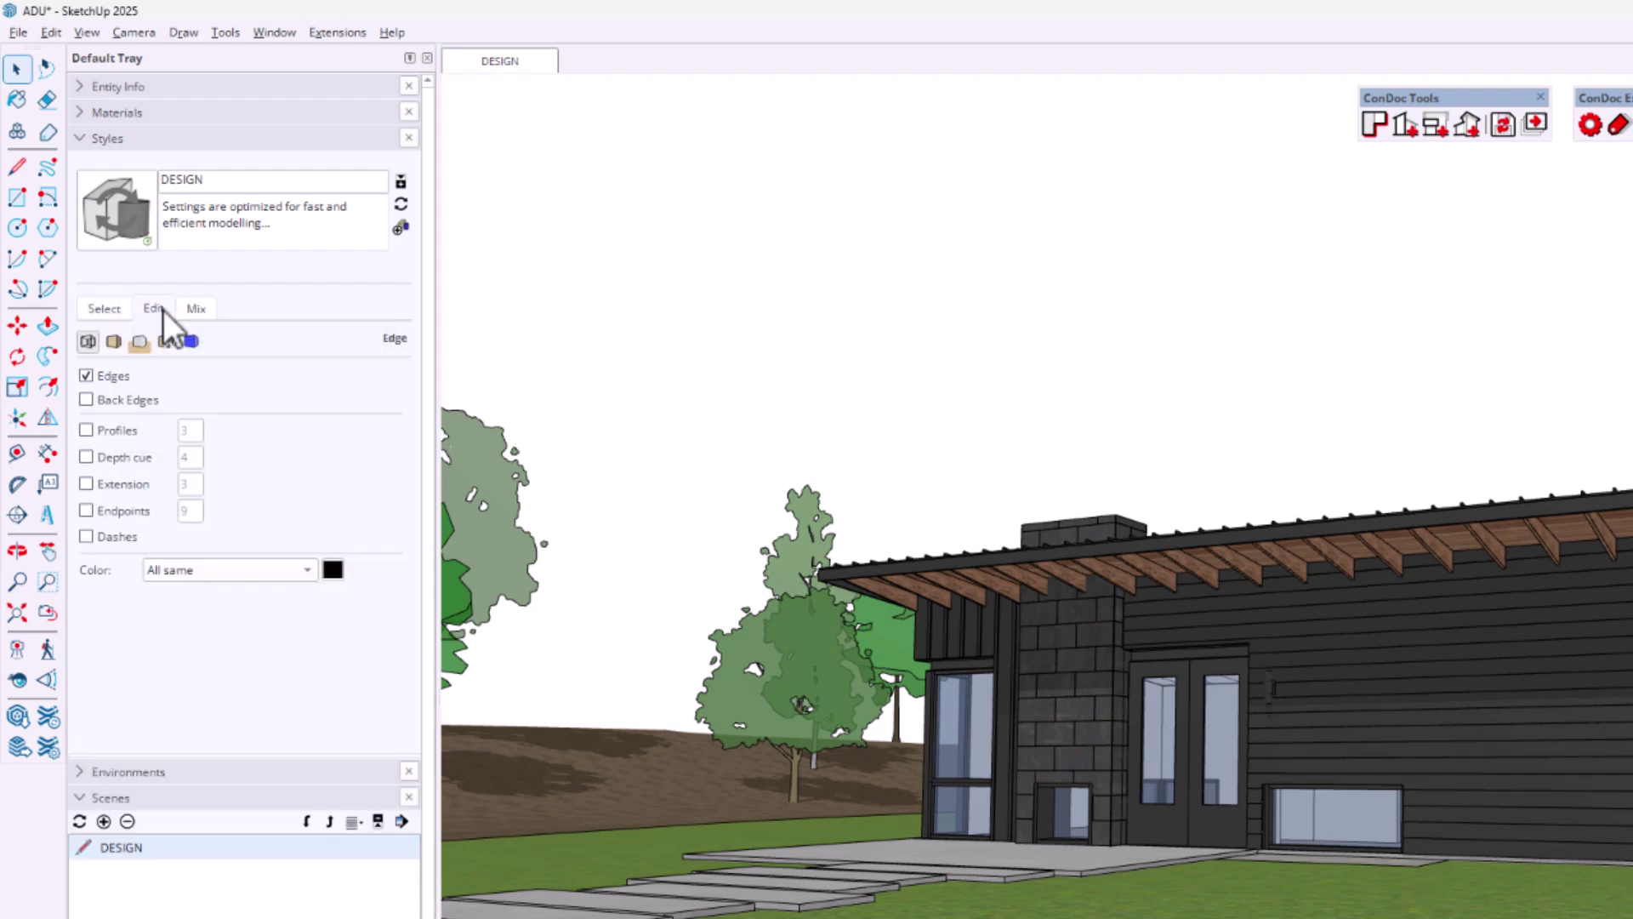
{"action": "left_click", "coordinate": [114, 342]}
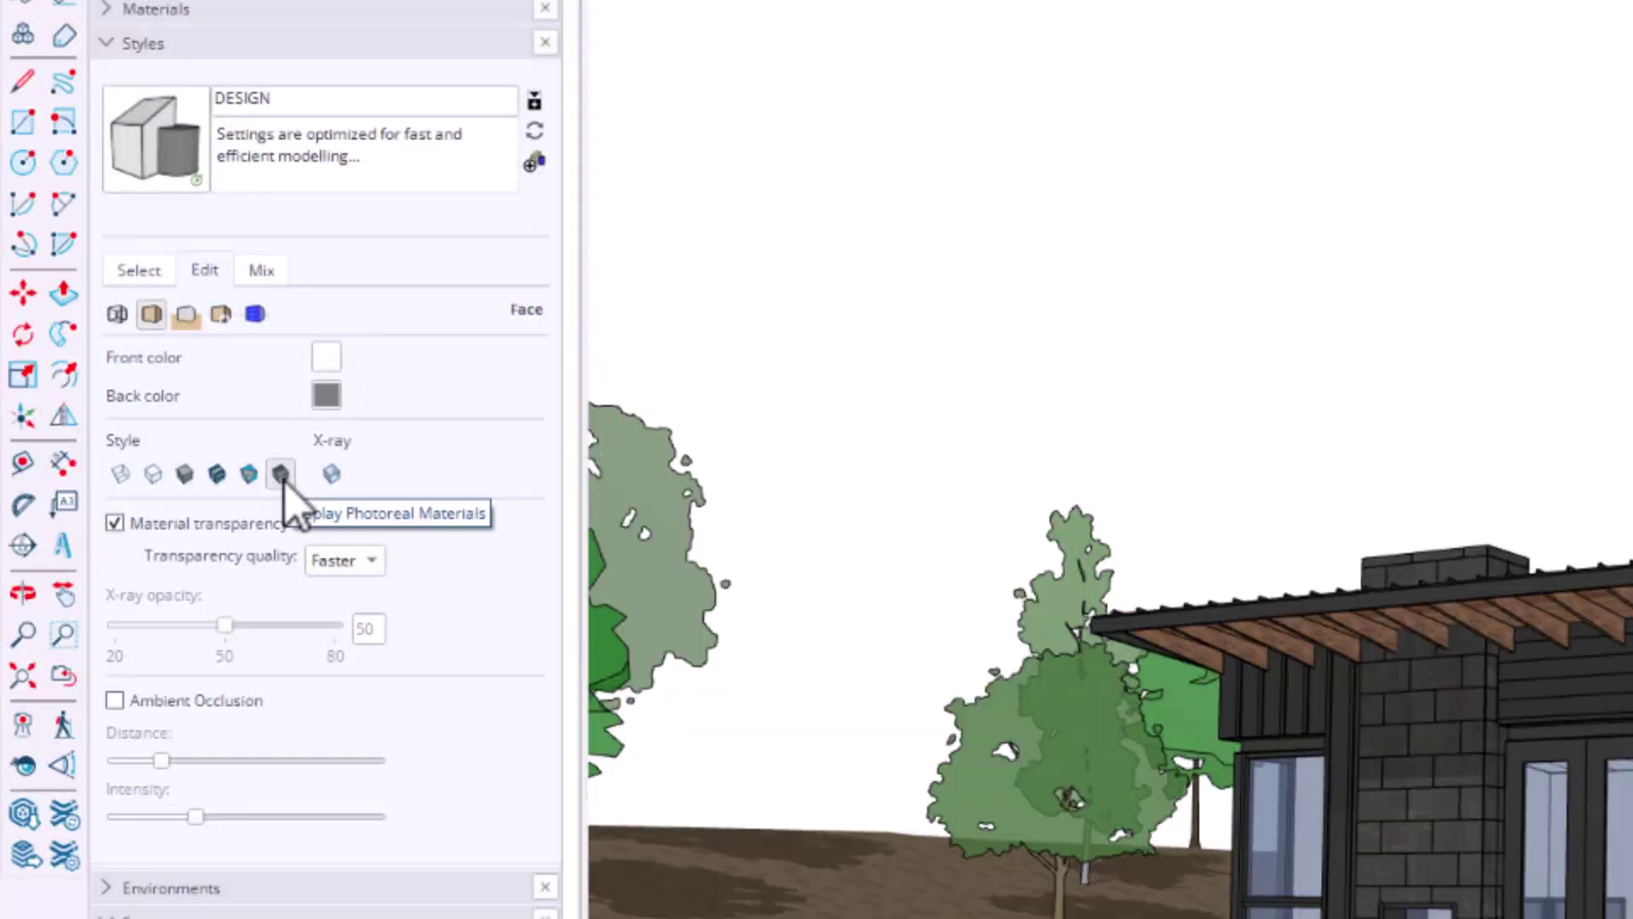
{"action": "left_click", "coordinate": [281, 475]}
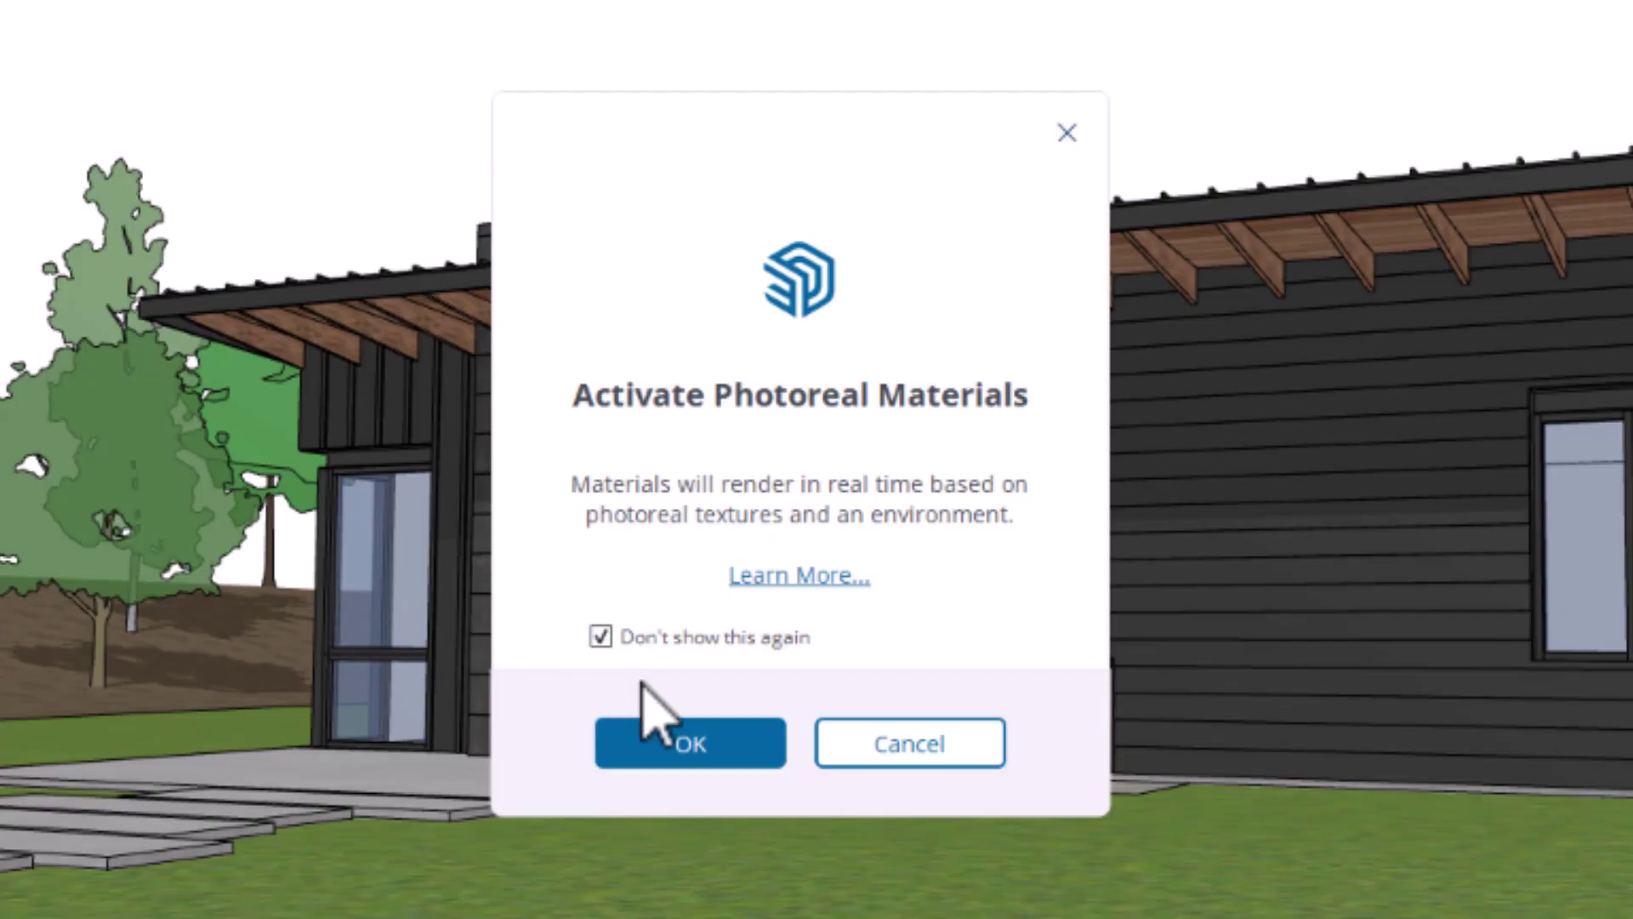
{"action": "left_click", "coordinate": [739, 748]}
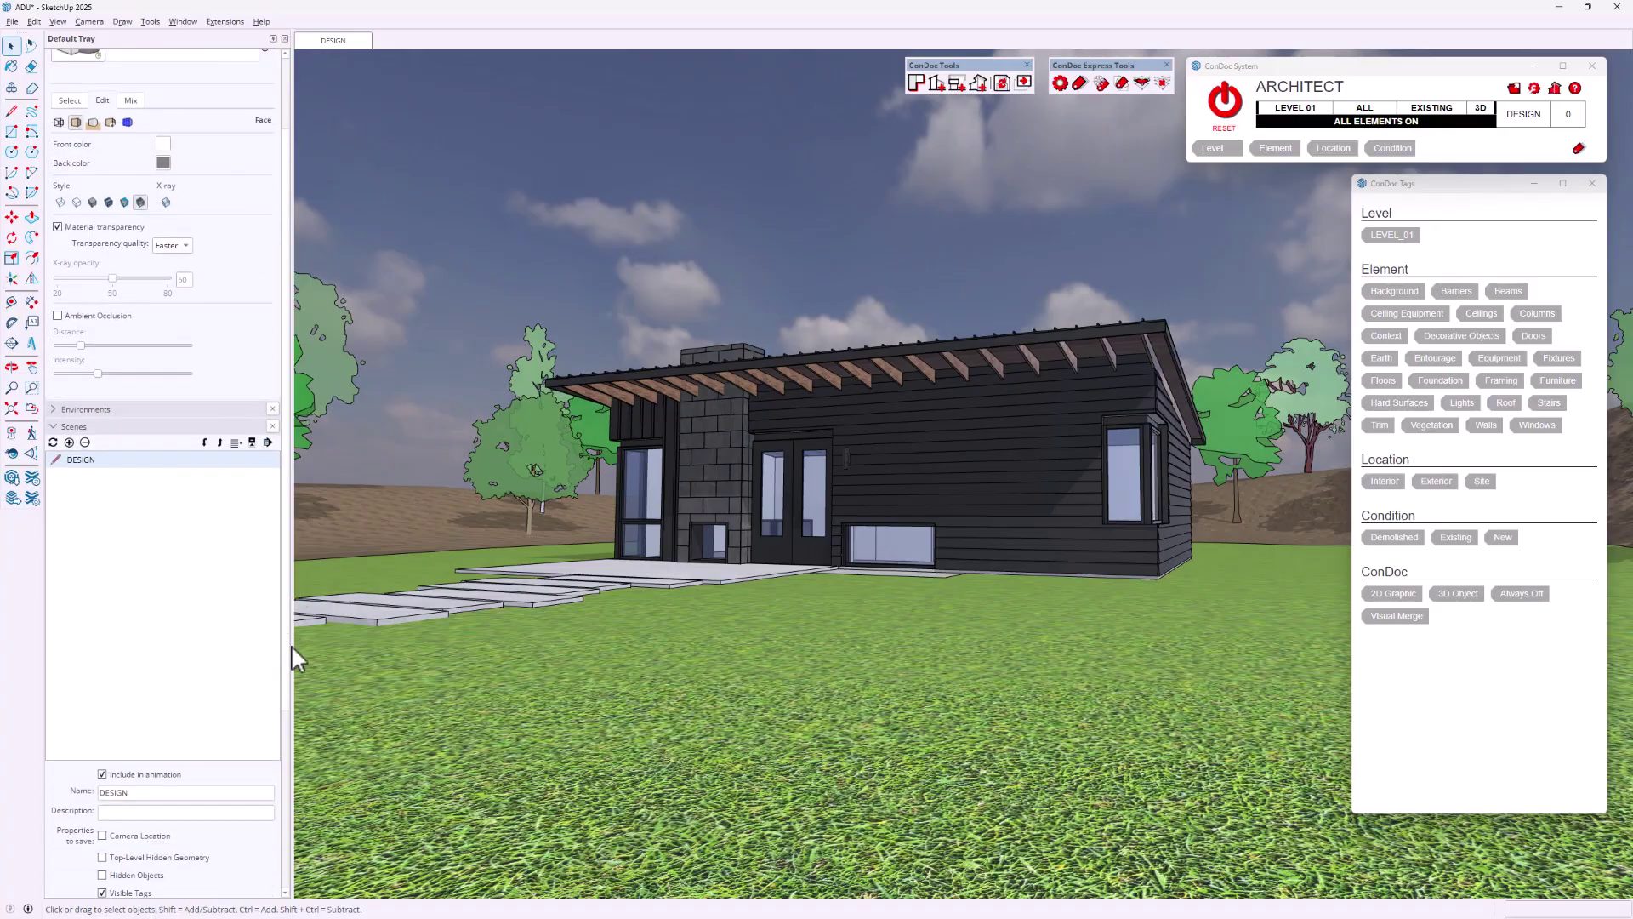
Apply the Farm 2K IBL environment and view the site model against it from several angles.
{"action": "left_click_drag", "start_coordinate": [291, 645], "coordinate": [289, 838]}
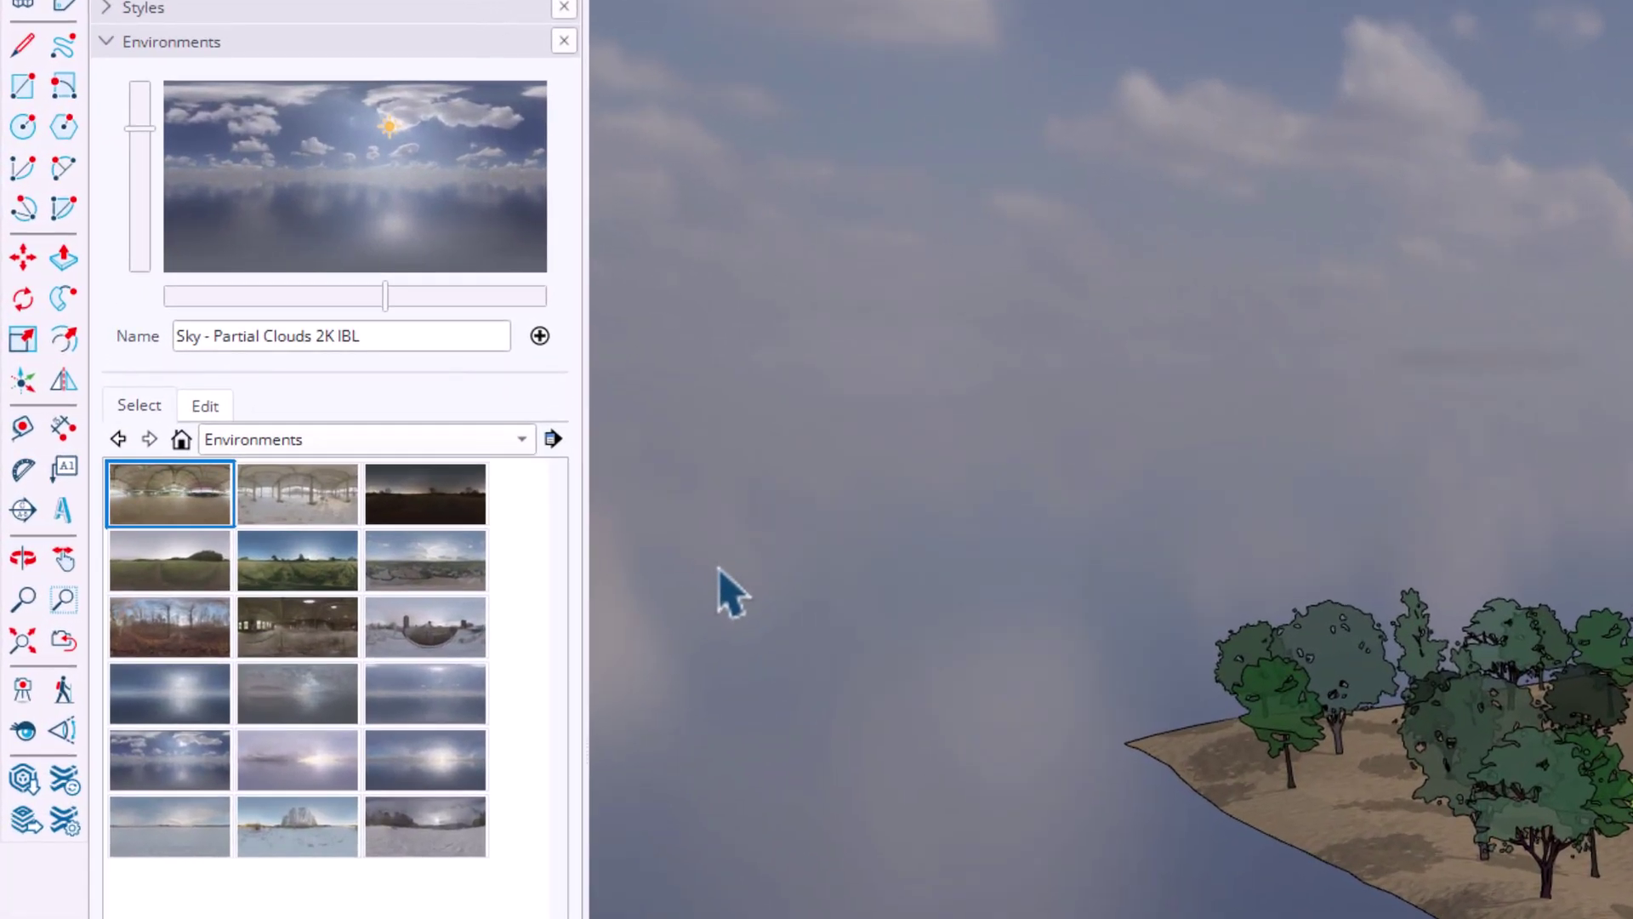
{"action": "left_click", "coordinate": [311, 596]}
{"action": "middle_click_drag", "start_coordinate": [777, 664], "coordinate": [1440, 743]}
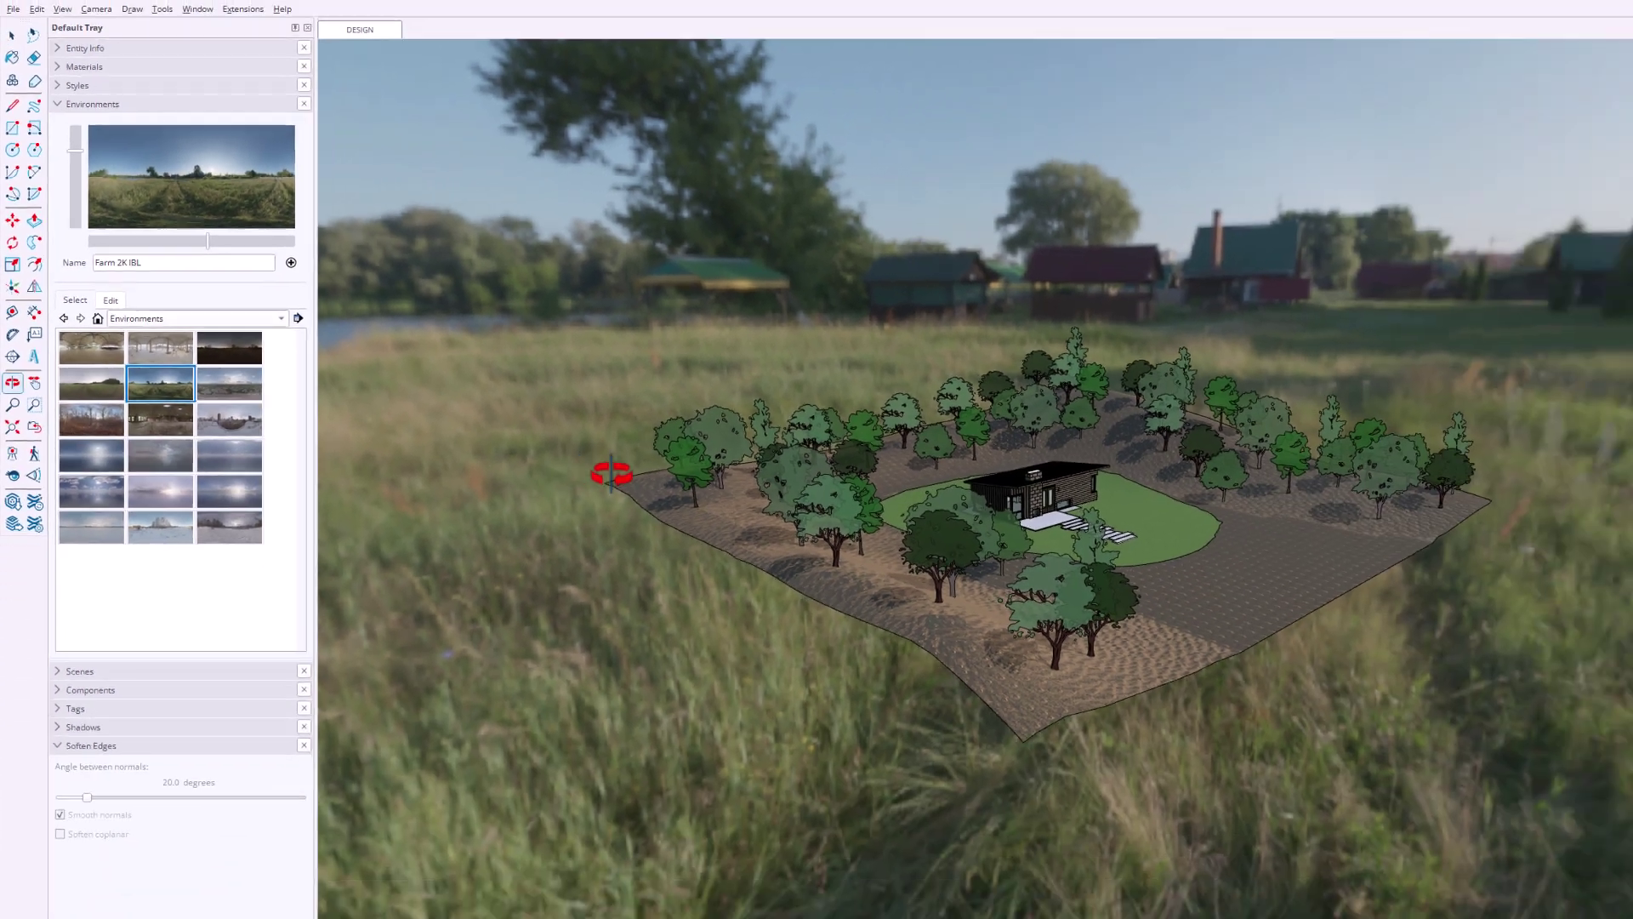
{"action": "middle_click_drag", "start_coordinate": [729, 460], "coordinate": [866, 458]}
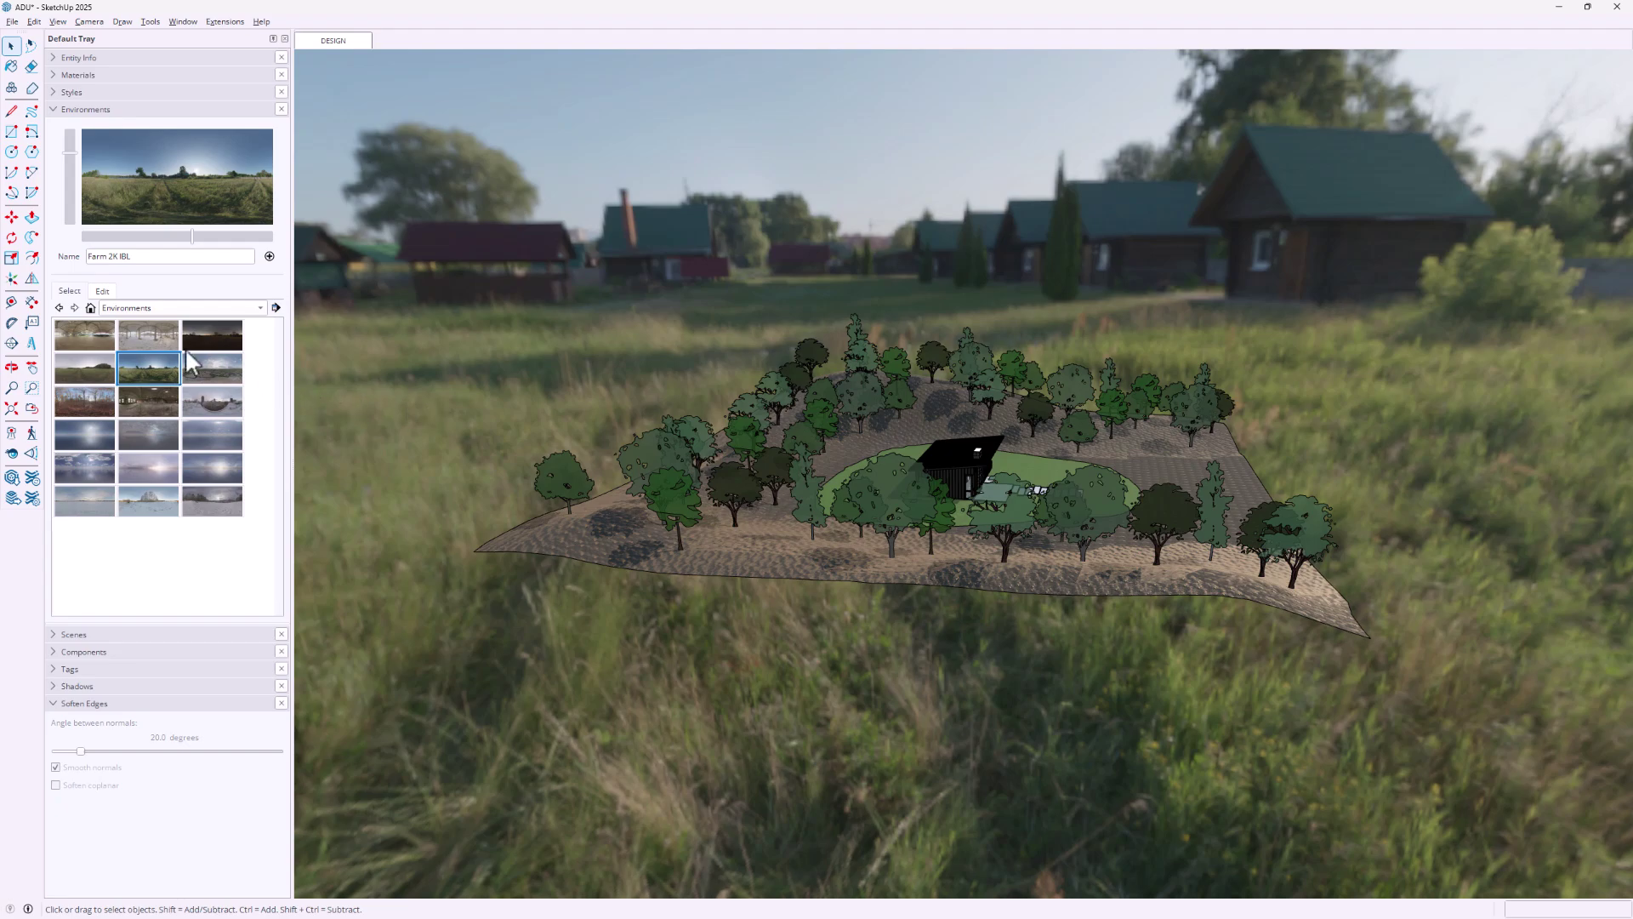
Try other environments, including Construction Zone 2K IBL and Snowy Field Clearing 2K IBL, viewing the site model from different angles.
{"action": "left_click", "coordinate": [160, 338]}
{"action": "middle_click_drag", "start_coordinate": [851, 476], "coordinate": [1100, 538]}
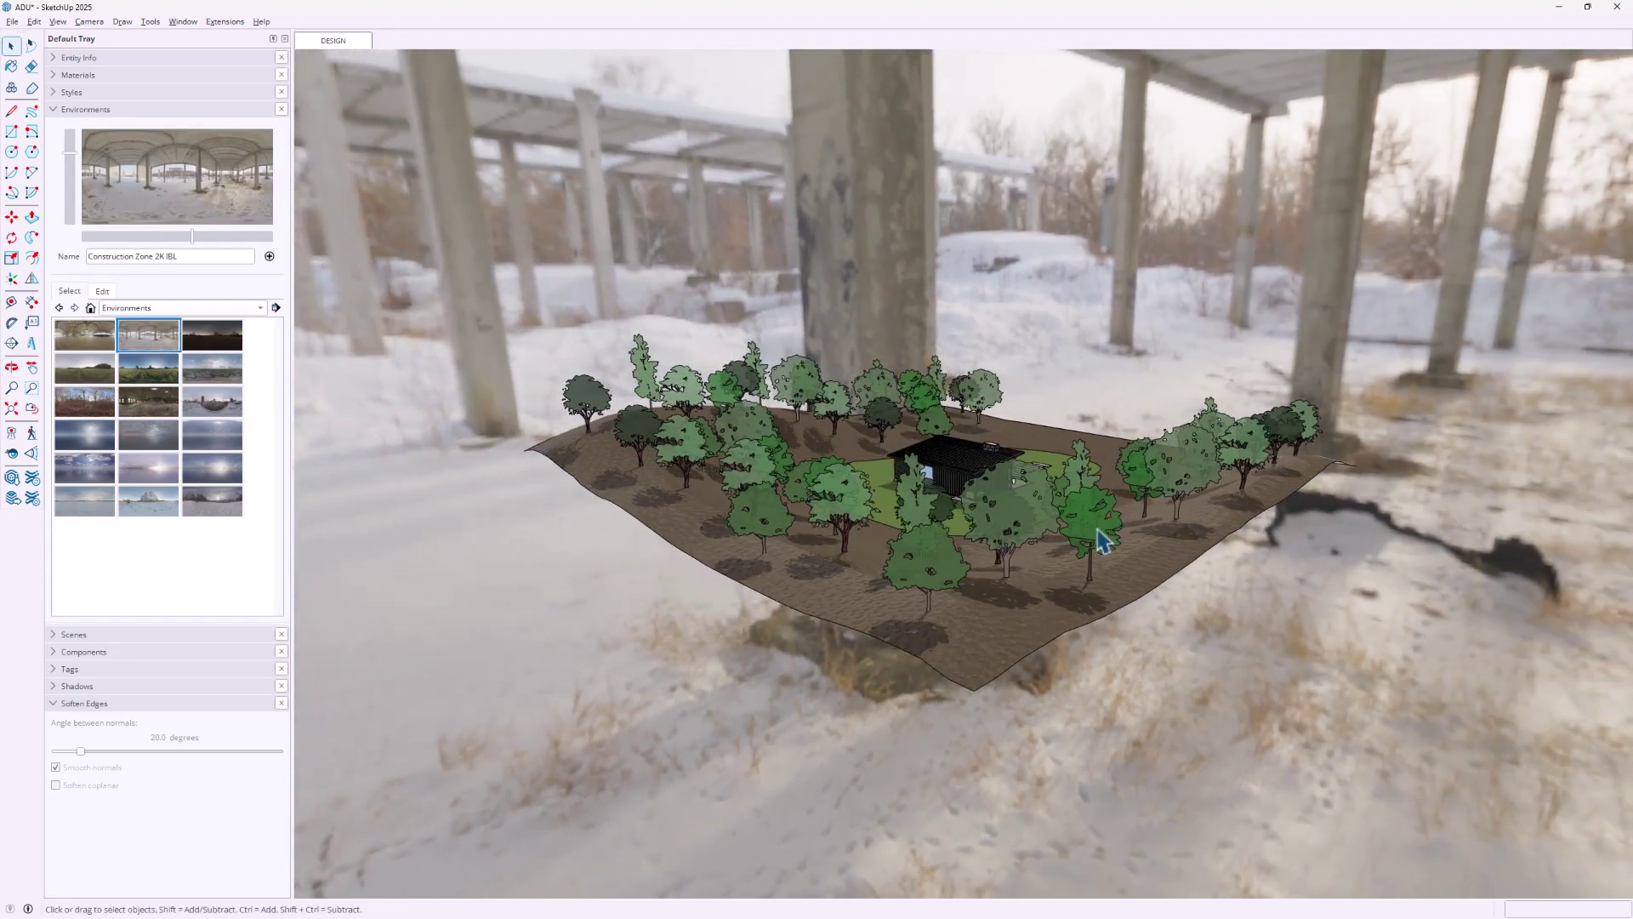
{"action": "left_click", "coordinate": [149, 401]}
{"action": "middle_click_drag", "start_coordinate": [831, 510], "coordinate": [1376, 452]}
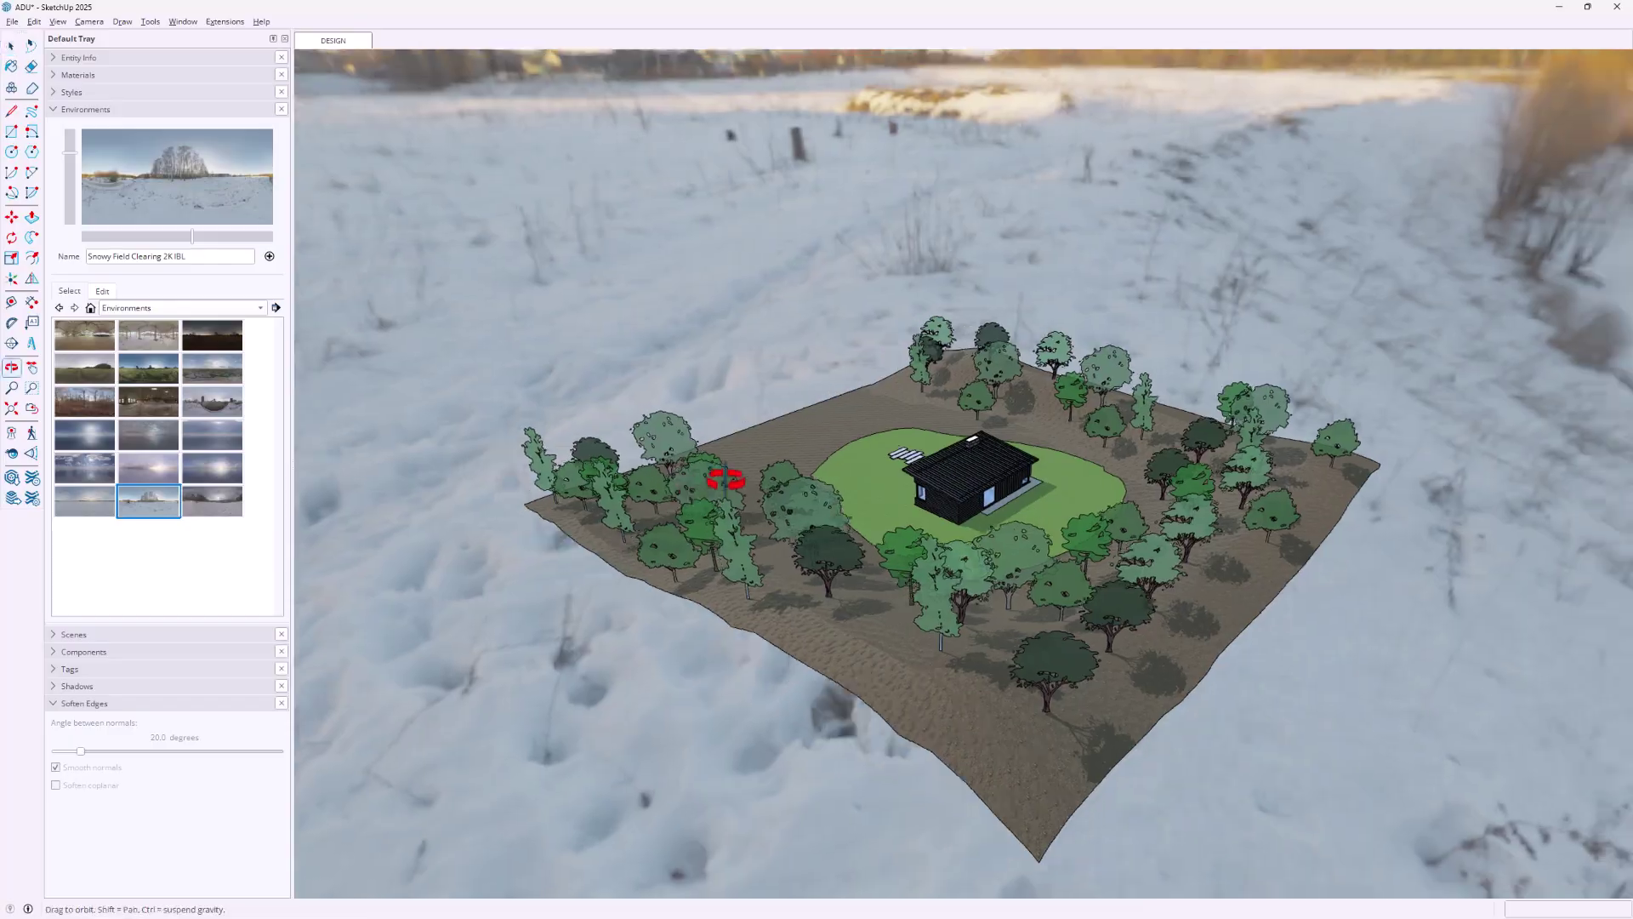
{"action": "mouse_move", "coordinate": [722, 474]}
{"action": "left_mouse_down"}
{"action": "mouse_move", "coordinate": [1444, 473]}
{"action": "mouse_move", "coordinate": [1589, 458]}
{"action": "left_mouse_up"}
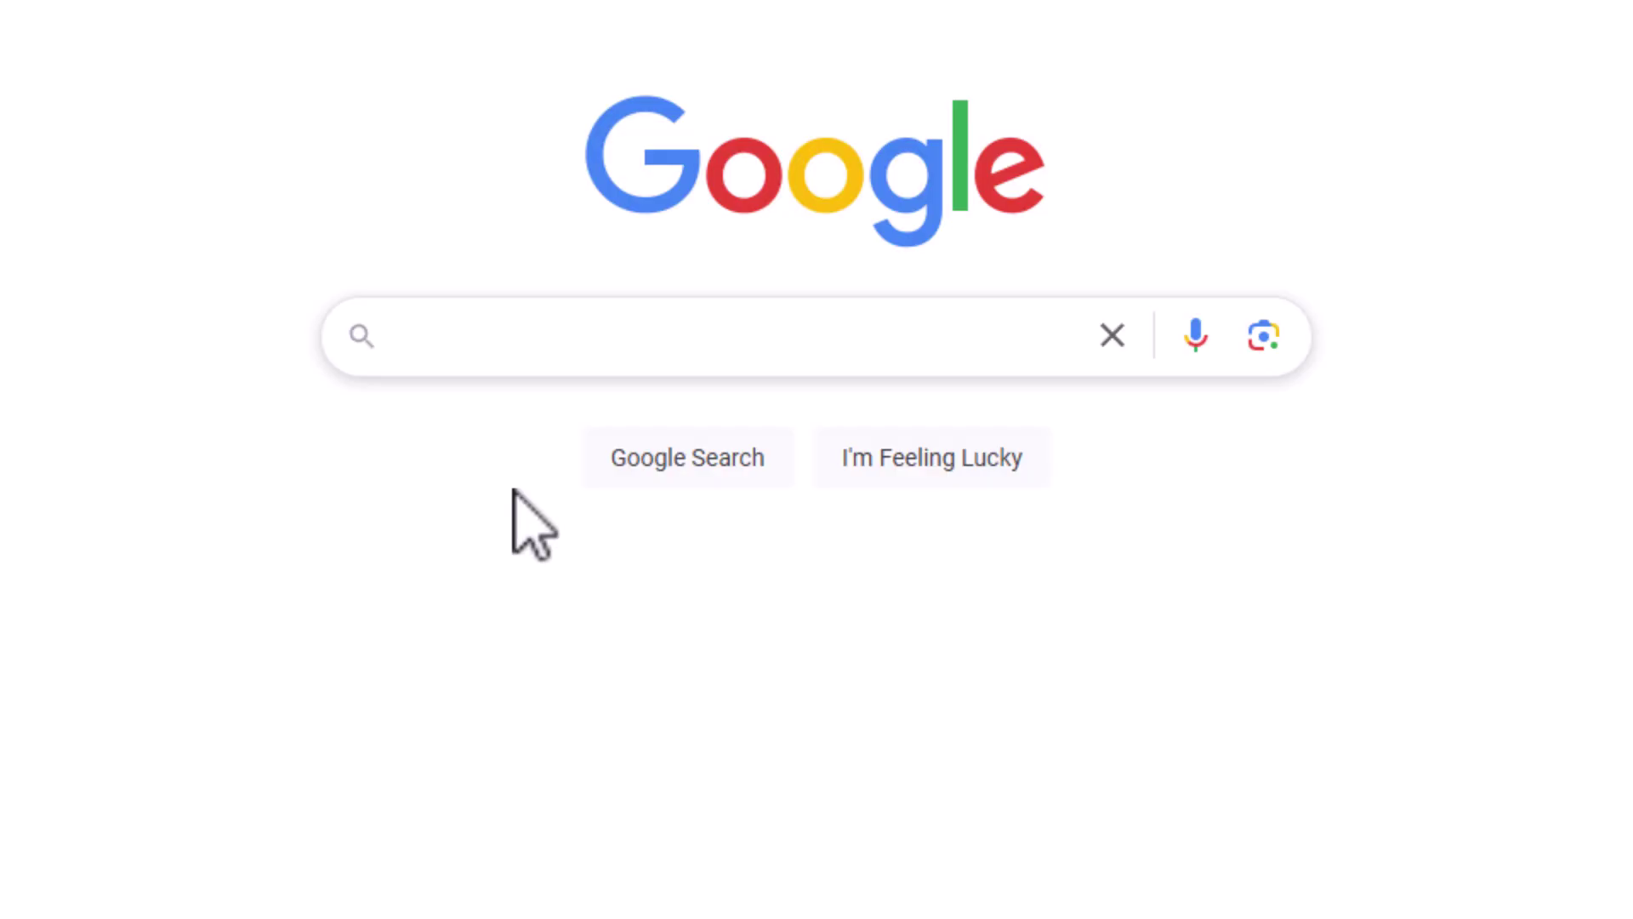
In the web browser, search Google for "free hdri skies".
{"action": "left_click", "coordinate": [511, 354]}
{"action": "type", "text": "fre"}
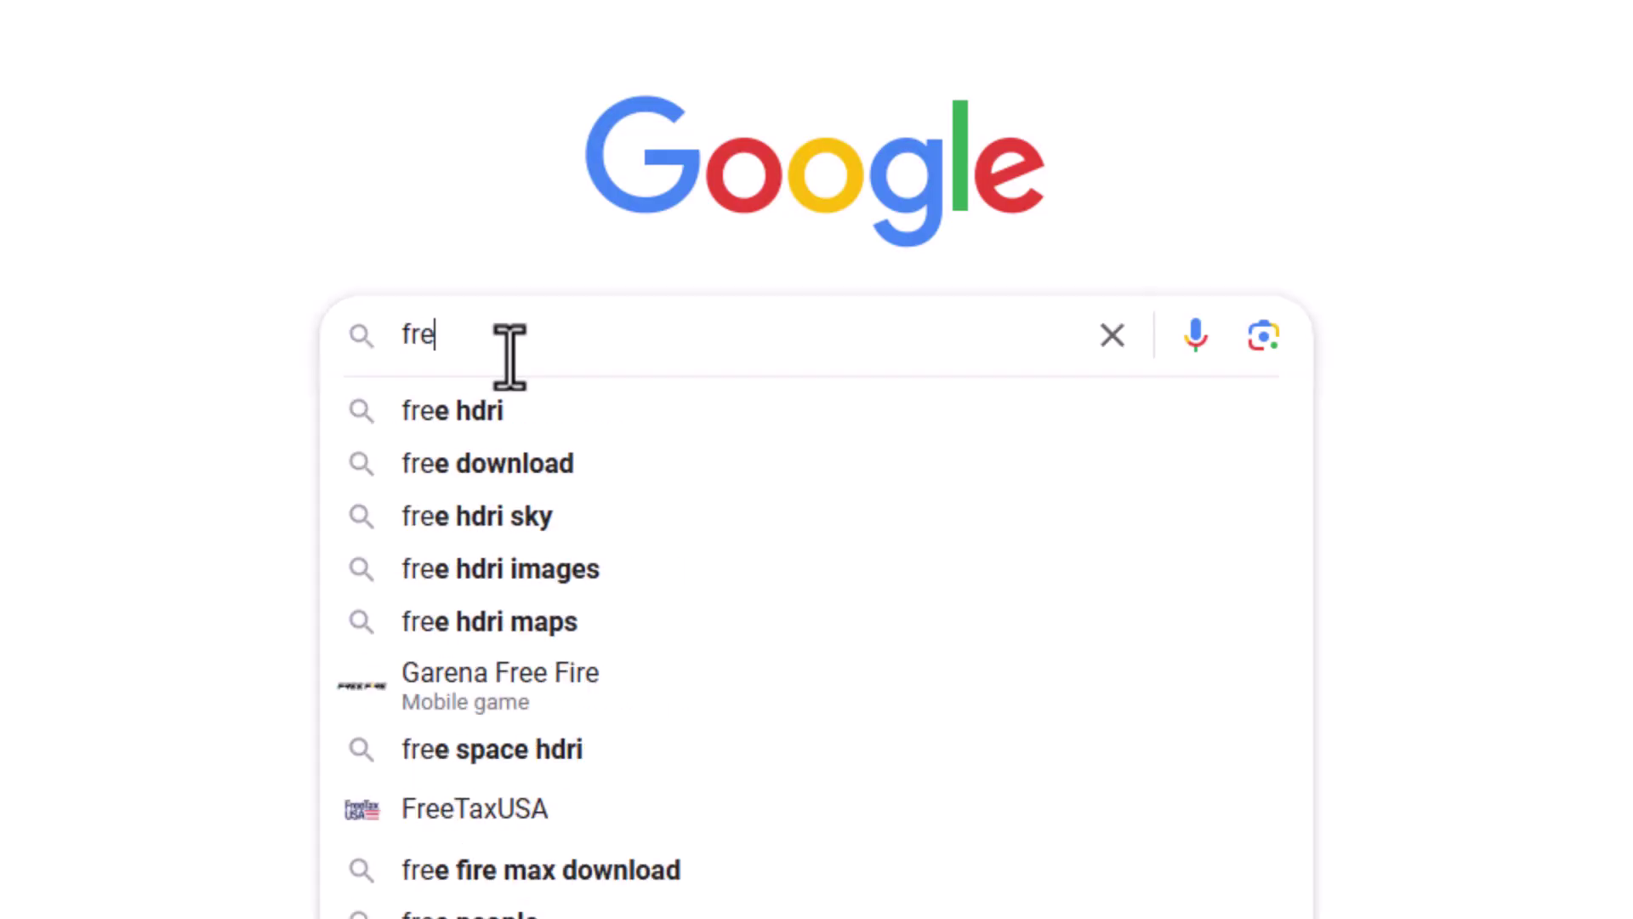
{"action": "type", "text": "e hdri skies"}
{"action": "key", "text": "Return"}
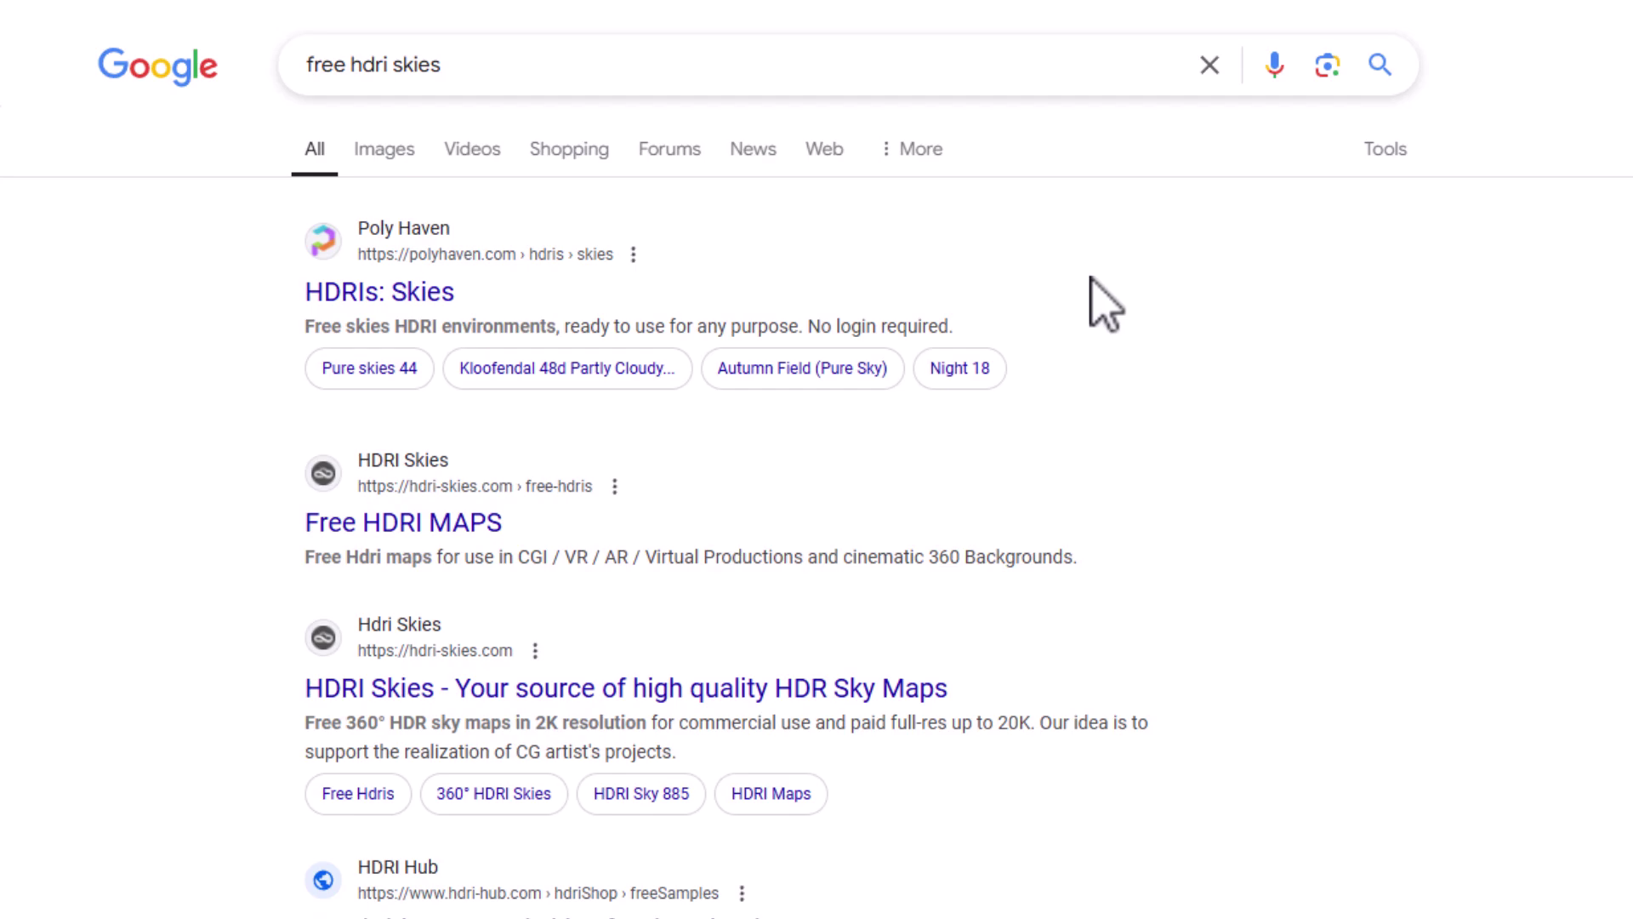
Open Poly Haven's HDRI skies collection and download the sky-only version of Sunflowers as an 8K EXR file.
{"action": "left_click", "coordinate": [460, 298]}
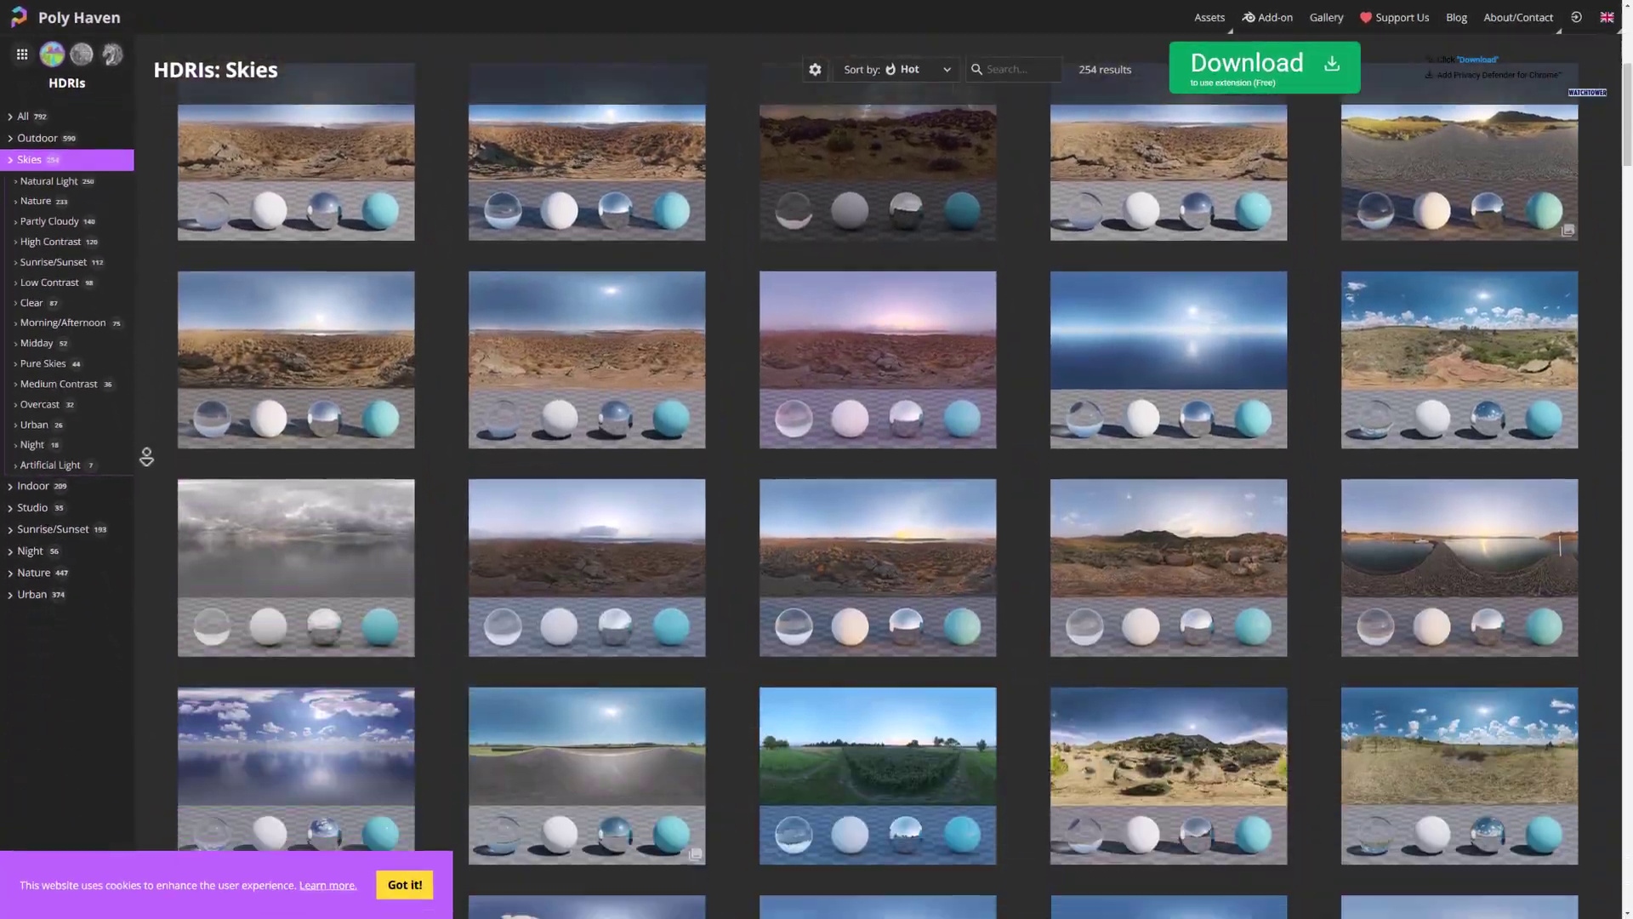
{"action": "scroll", "coordinate": [898, 476], "scroll_direction": "down", "scroll_amount": 4}
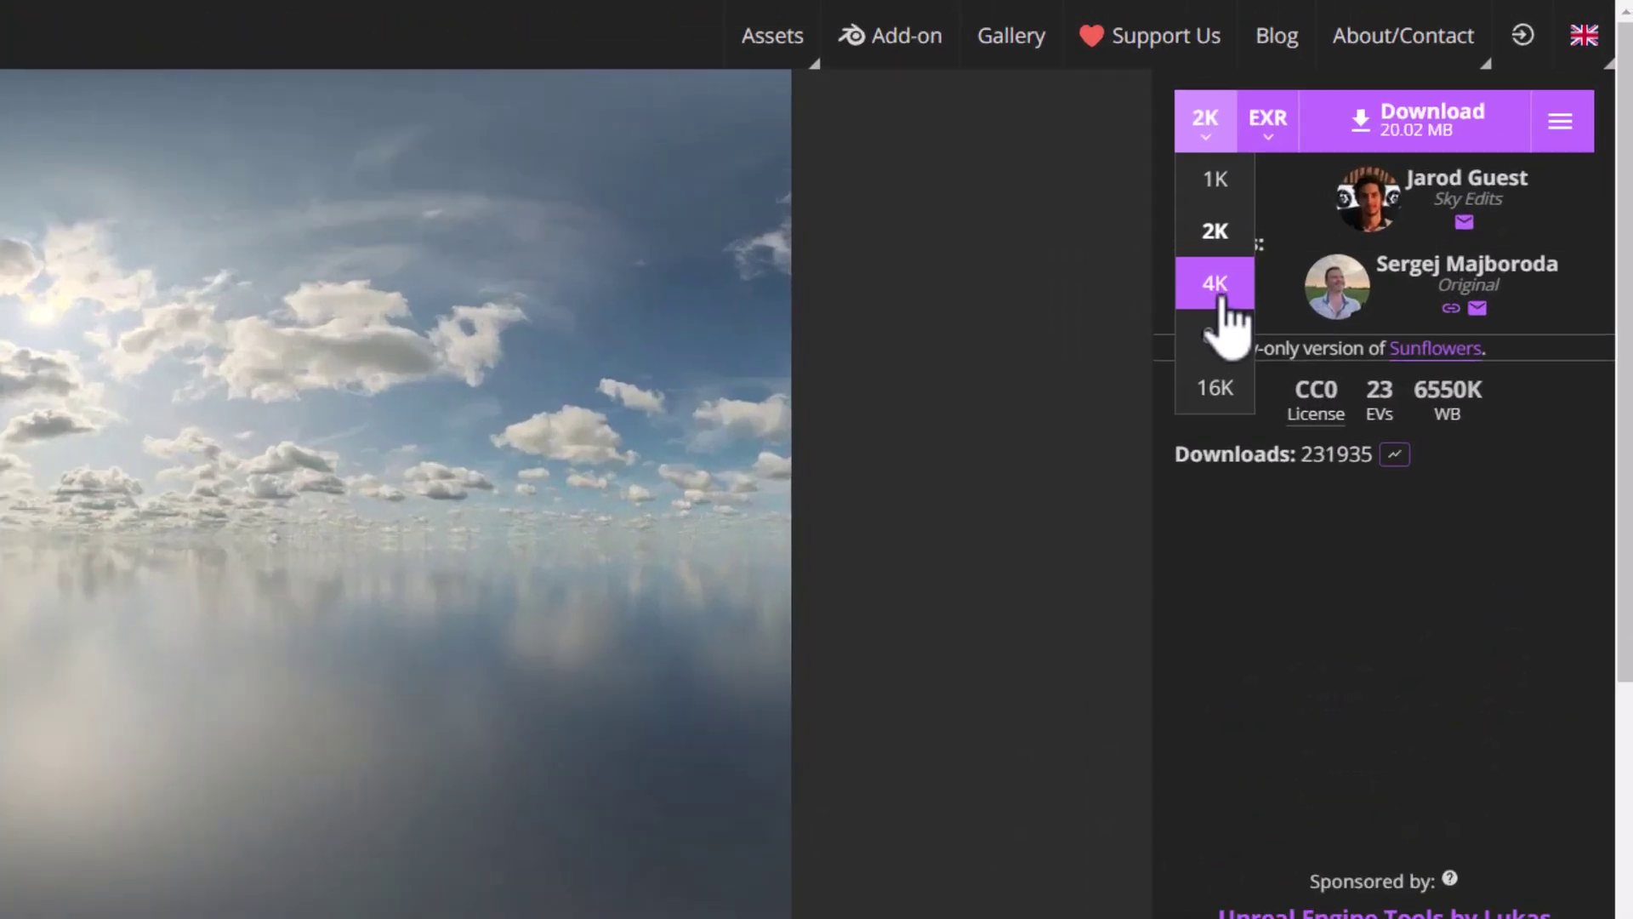
{"action": "left_click", "coordinate": [1436, 140]}
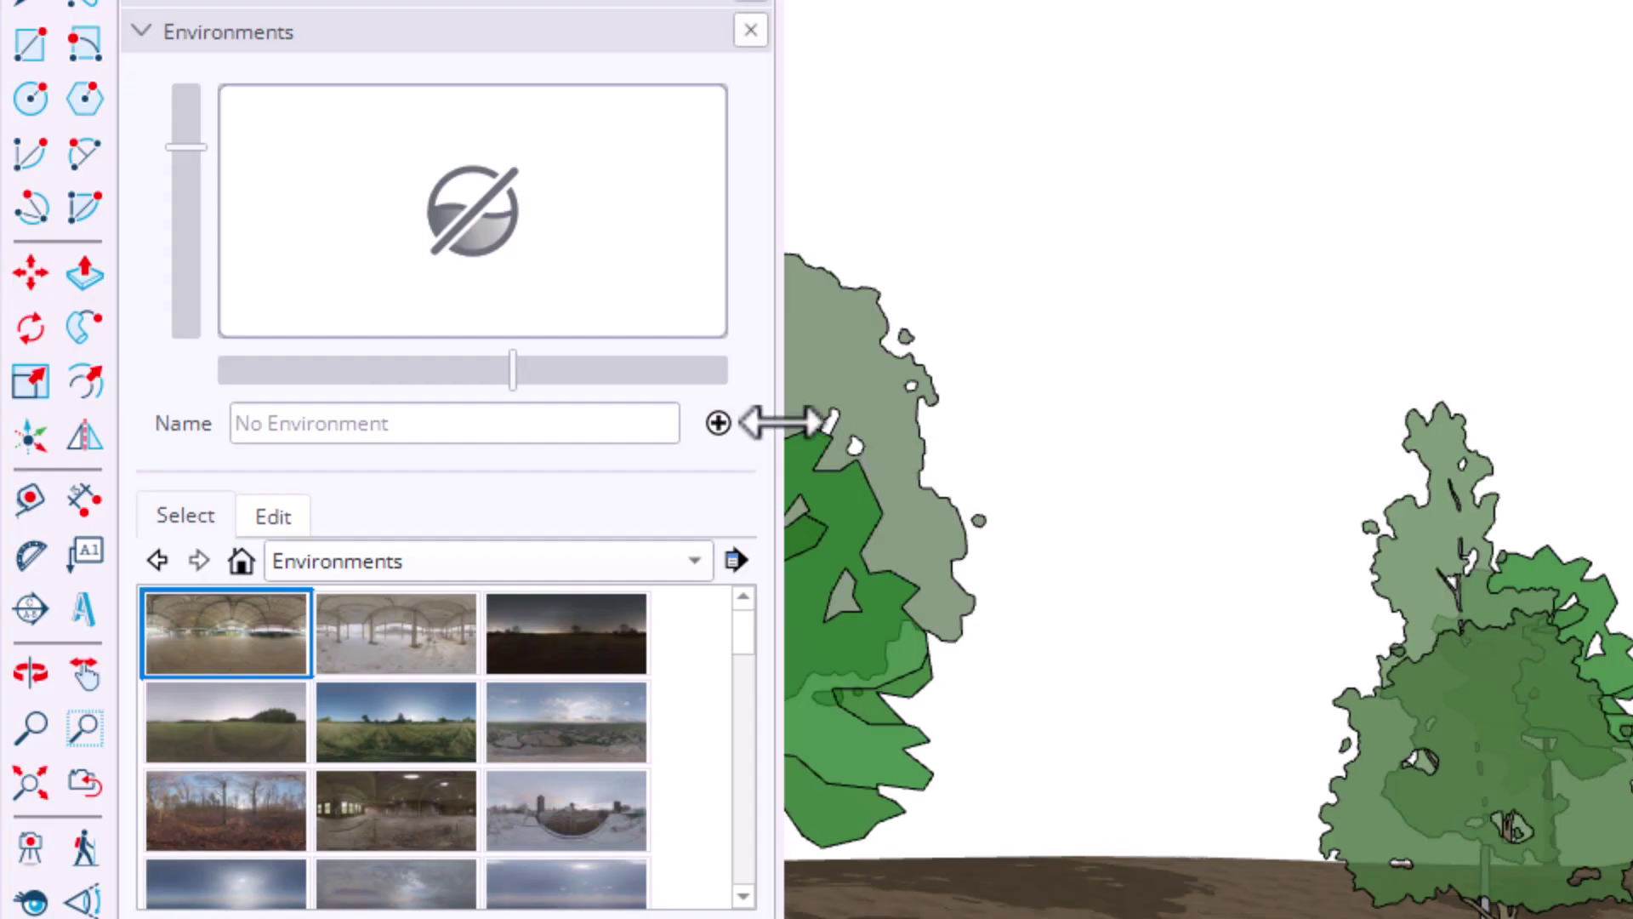
Back in SketchUp, add a new environment from the HDR image sunflowers_puresky_8k.exr.
{"action": "left_click", "coordinate": [715, 419]}
{"action": "left_click", "coordinate": [820, 512]}
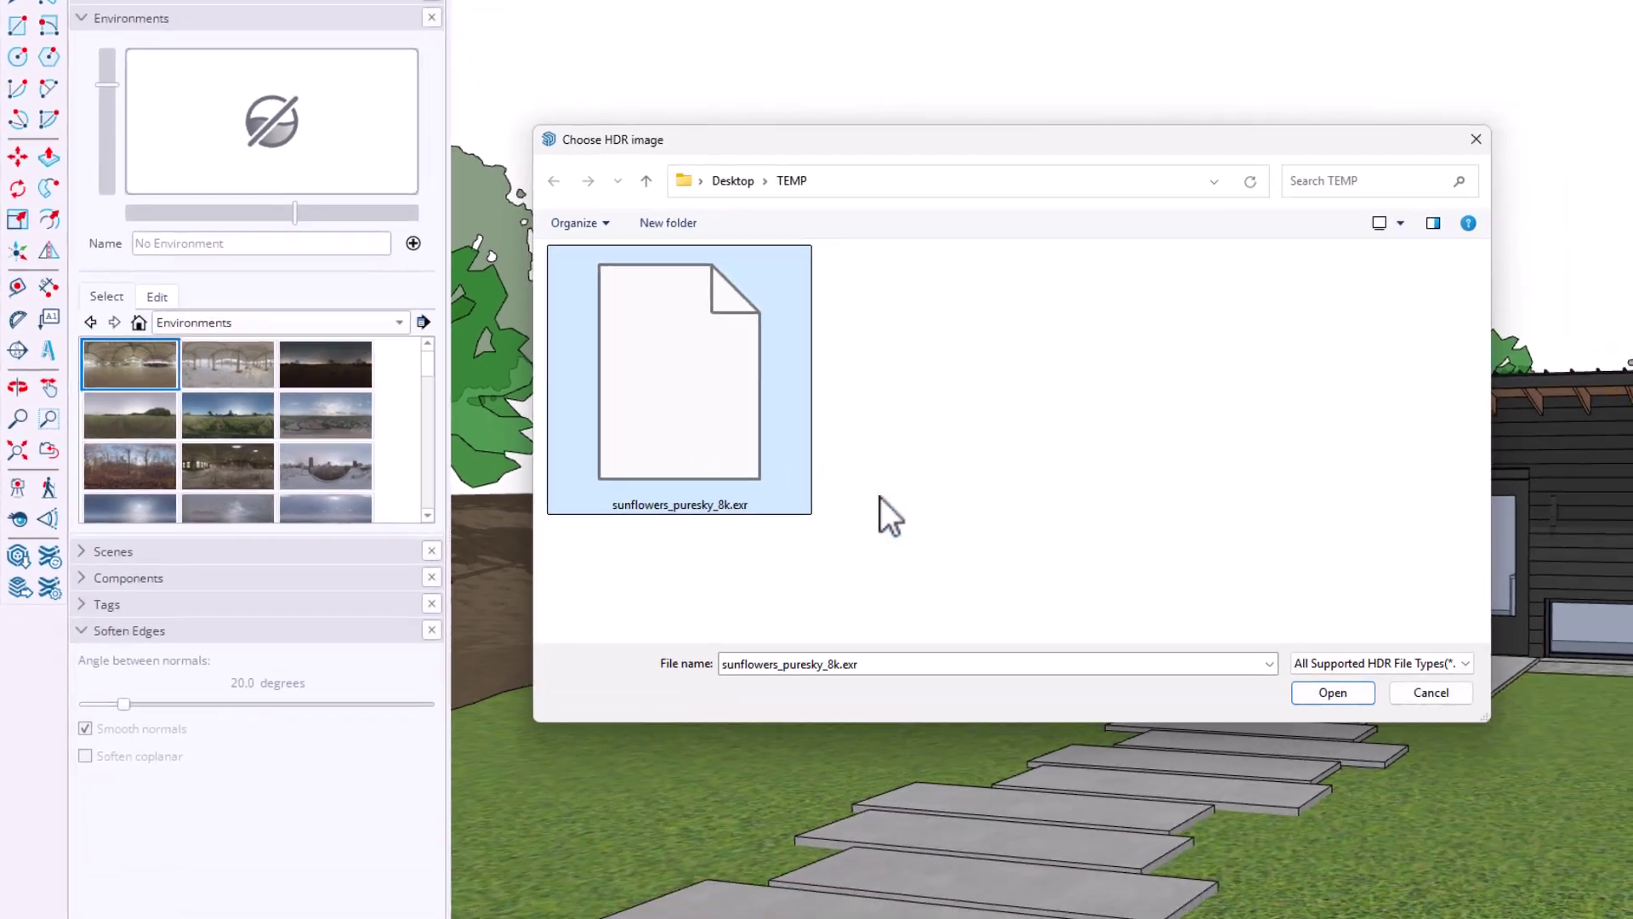
{"action": "left_click", "coordinate": [1336, 695]}
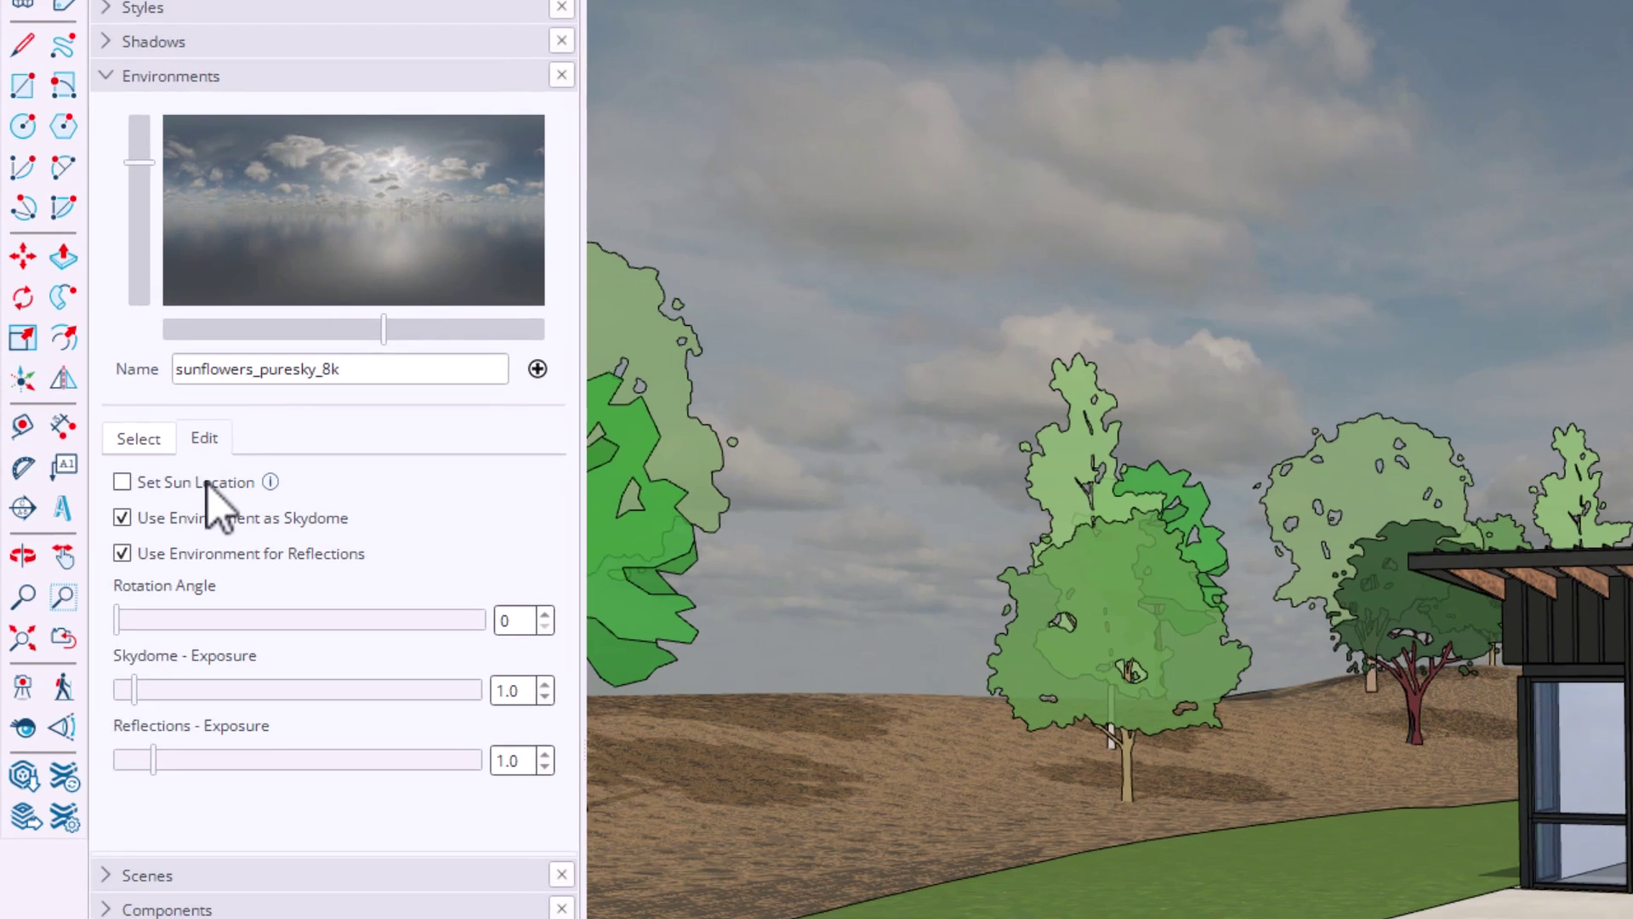
Turn on Set Sun Location for the sunflowers_puresky_8k environment.
{"action": "left_click", "coordinate": [103, 330]}
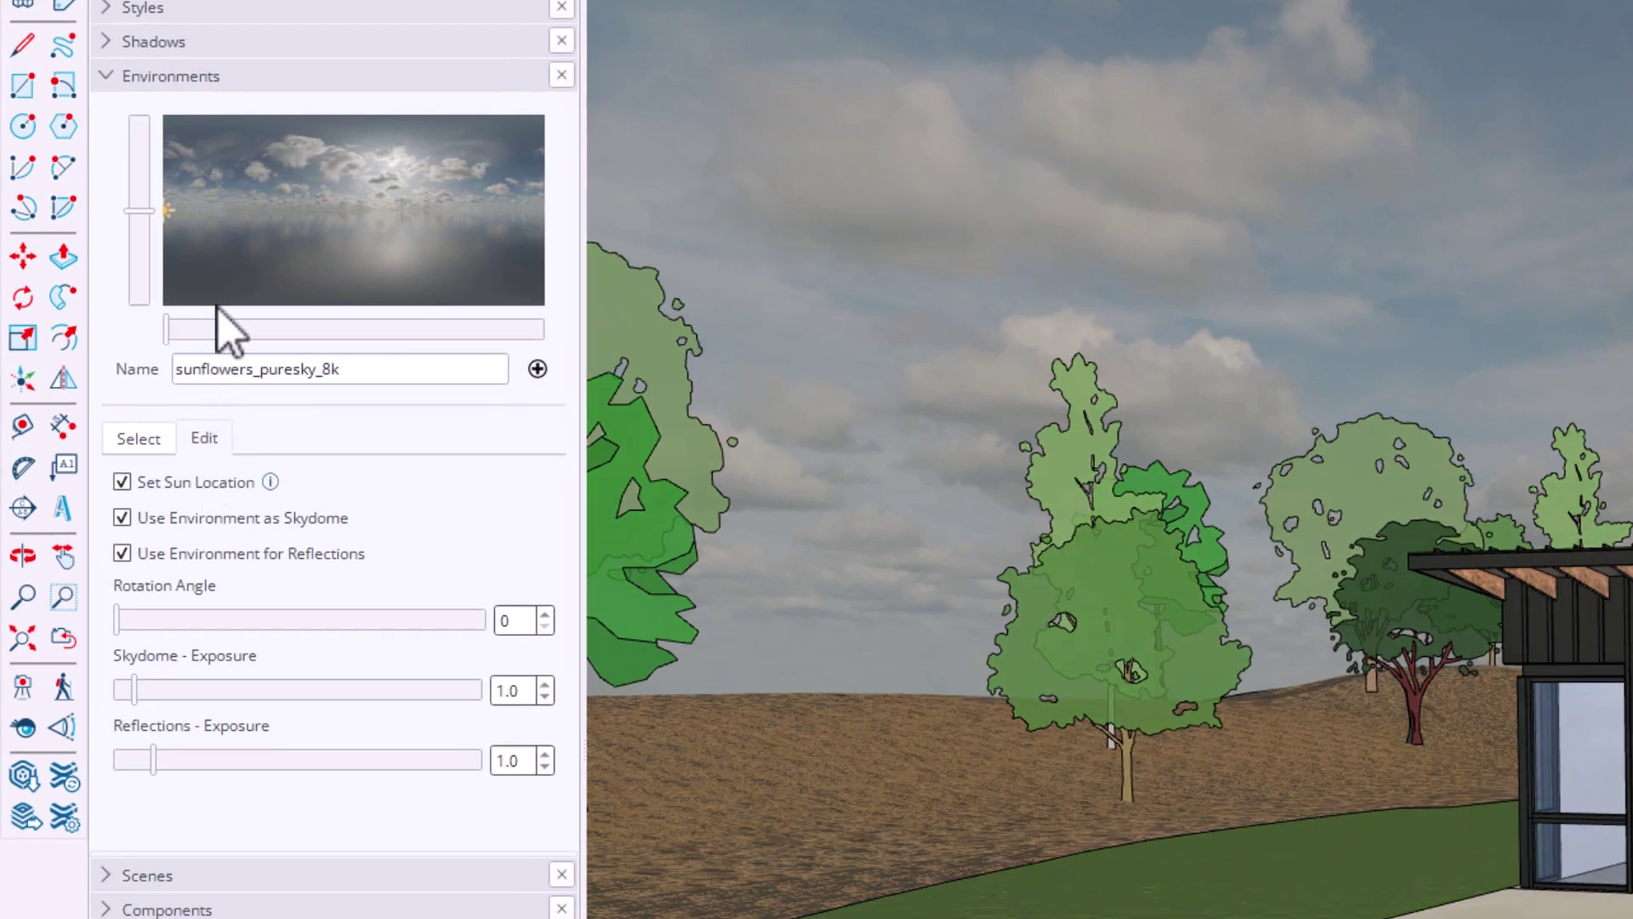
{"action": "left_click", "coordinate": [211, 44]}
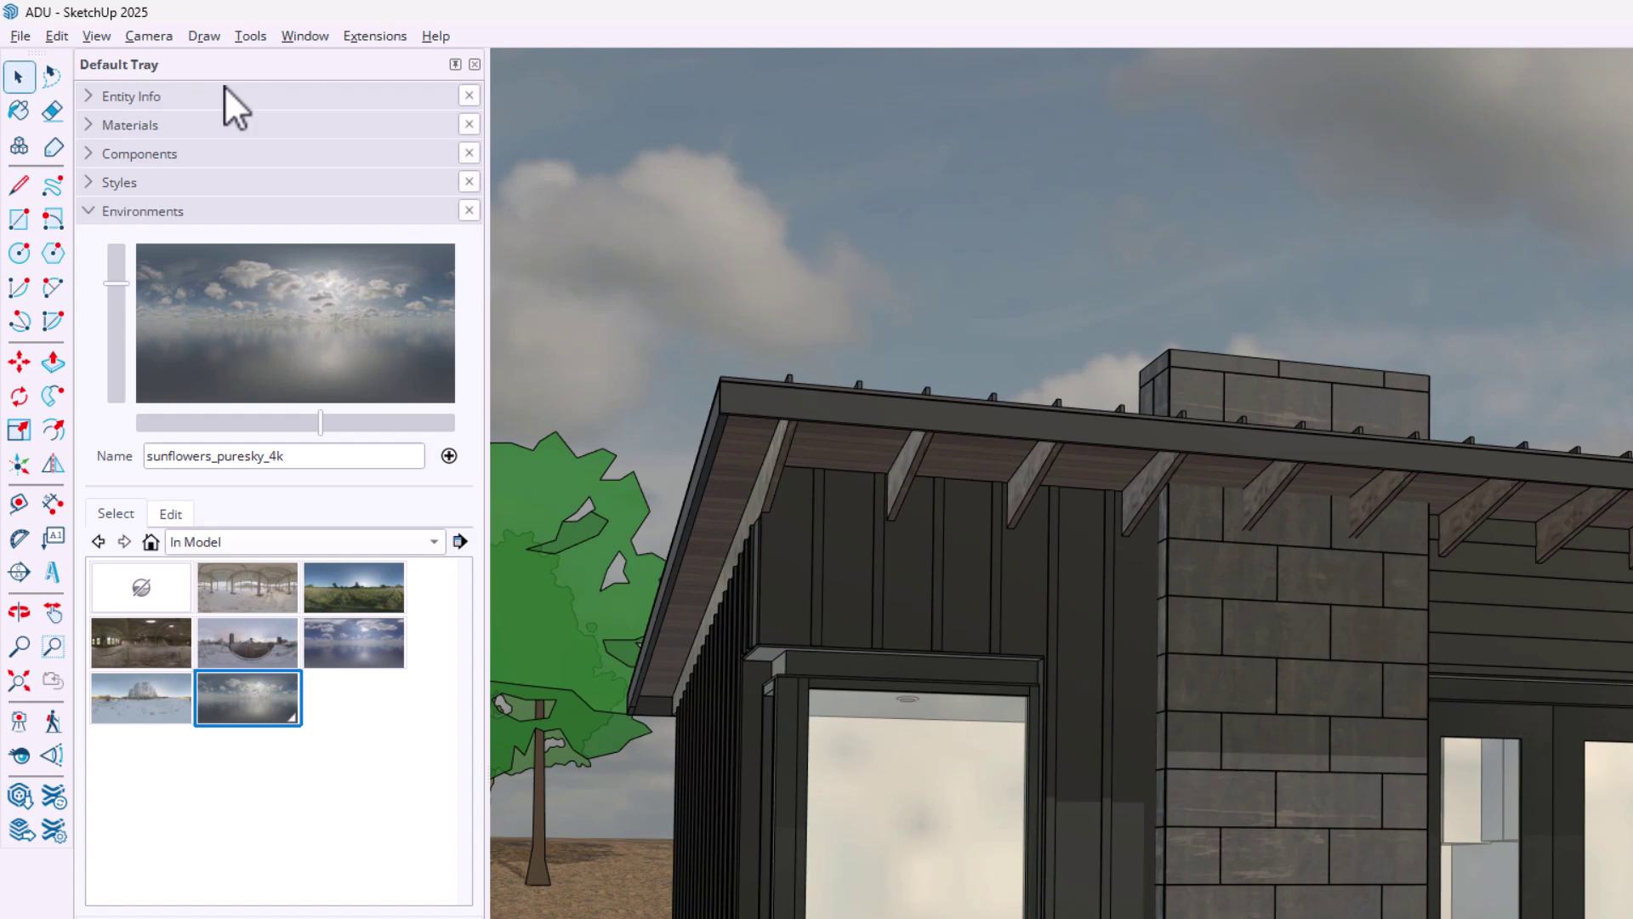
Save the ADU model without purging unused items, and turn off the purge question for future saves.
{"action": "left_click", "coordinate": [20, 36]}
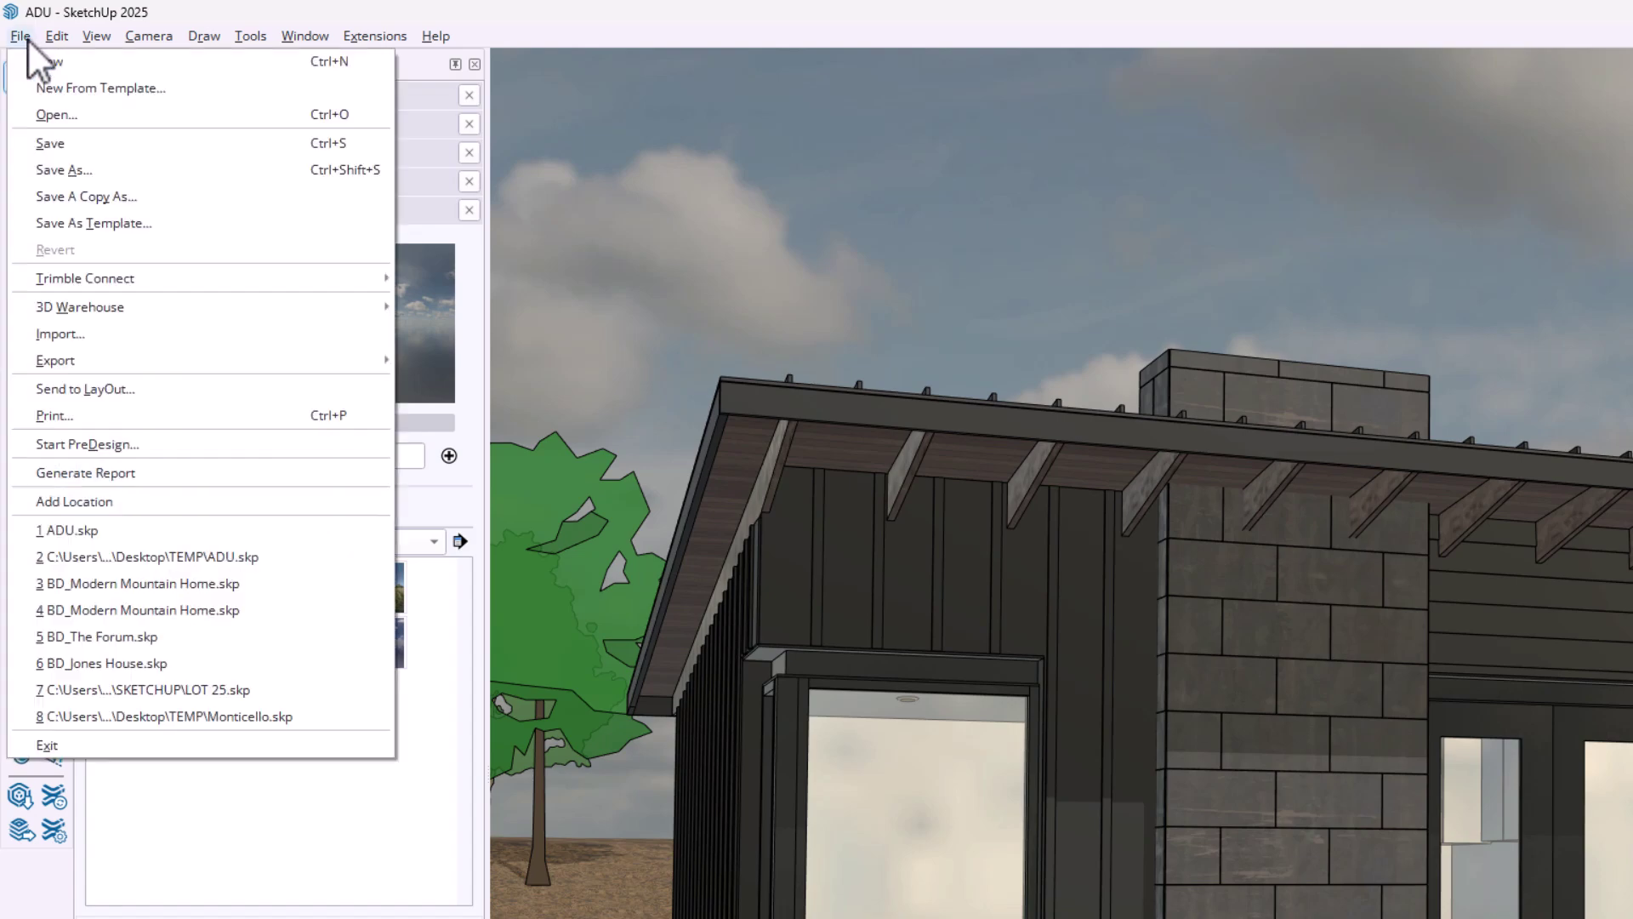
{"action": "left_click", "coordinate": [67, 142]}
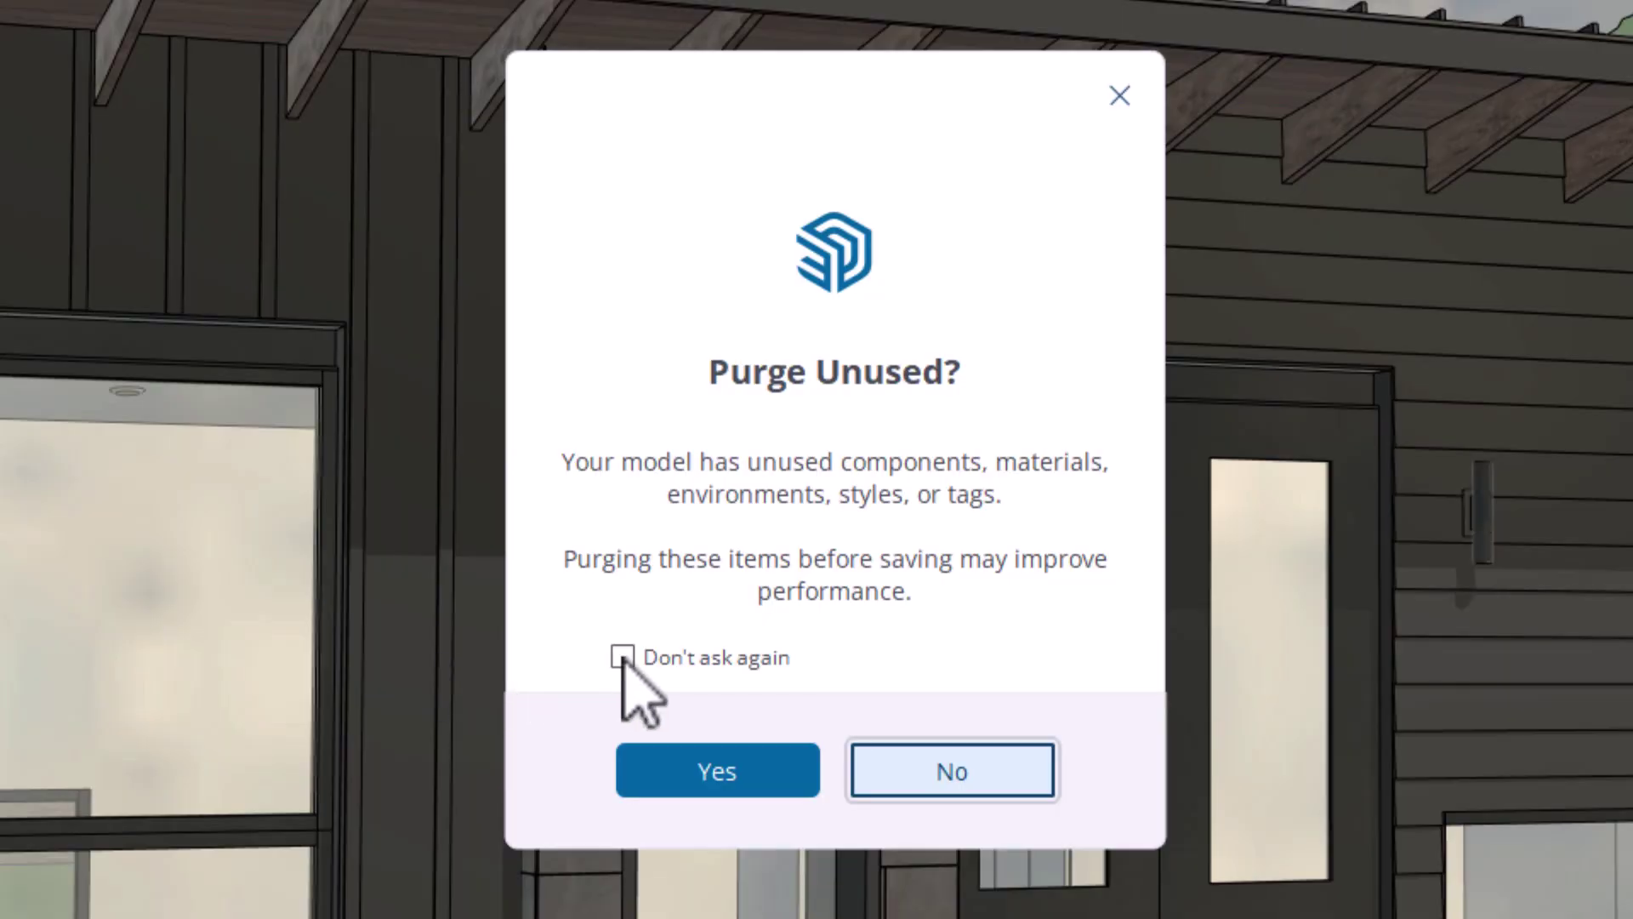
{"action": "left_click", "coordinate": [623, 657]}
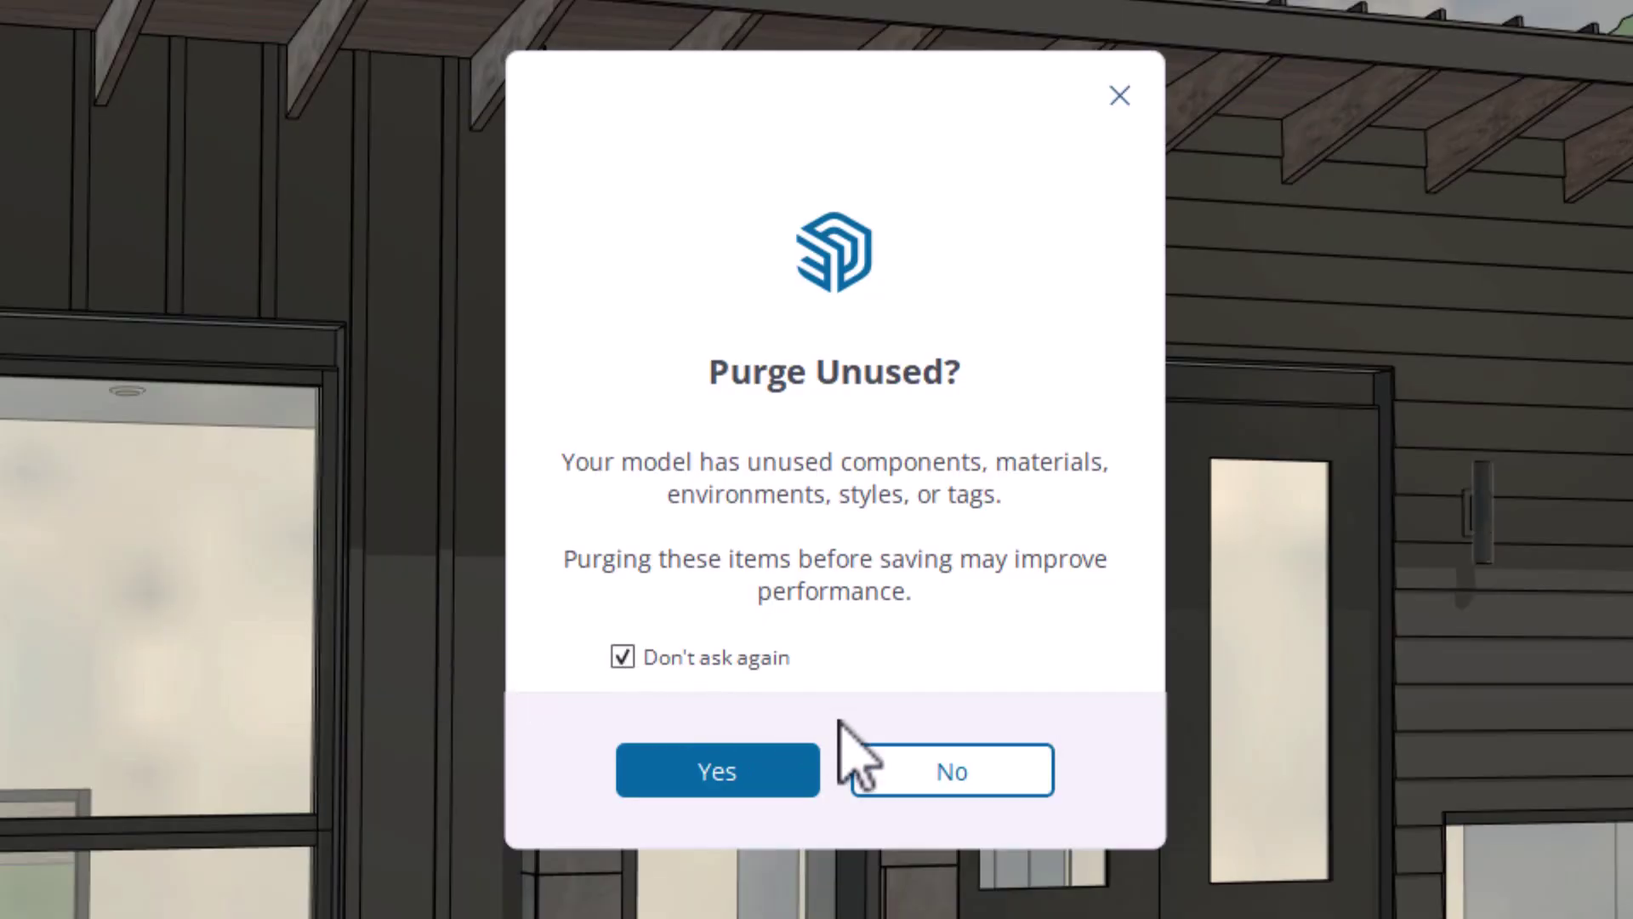
{"action": "left_click", "coordinate": [1018, 771]}
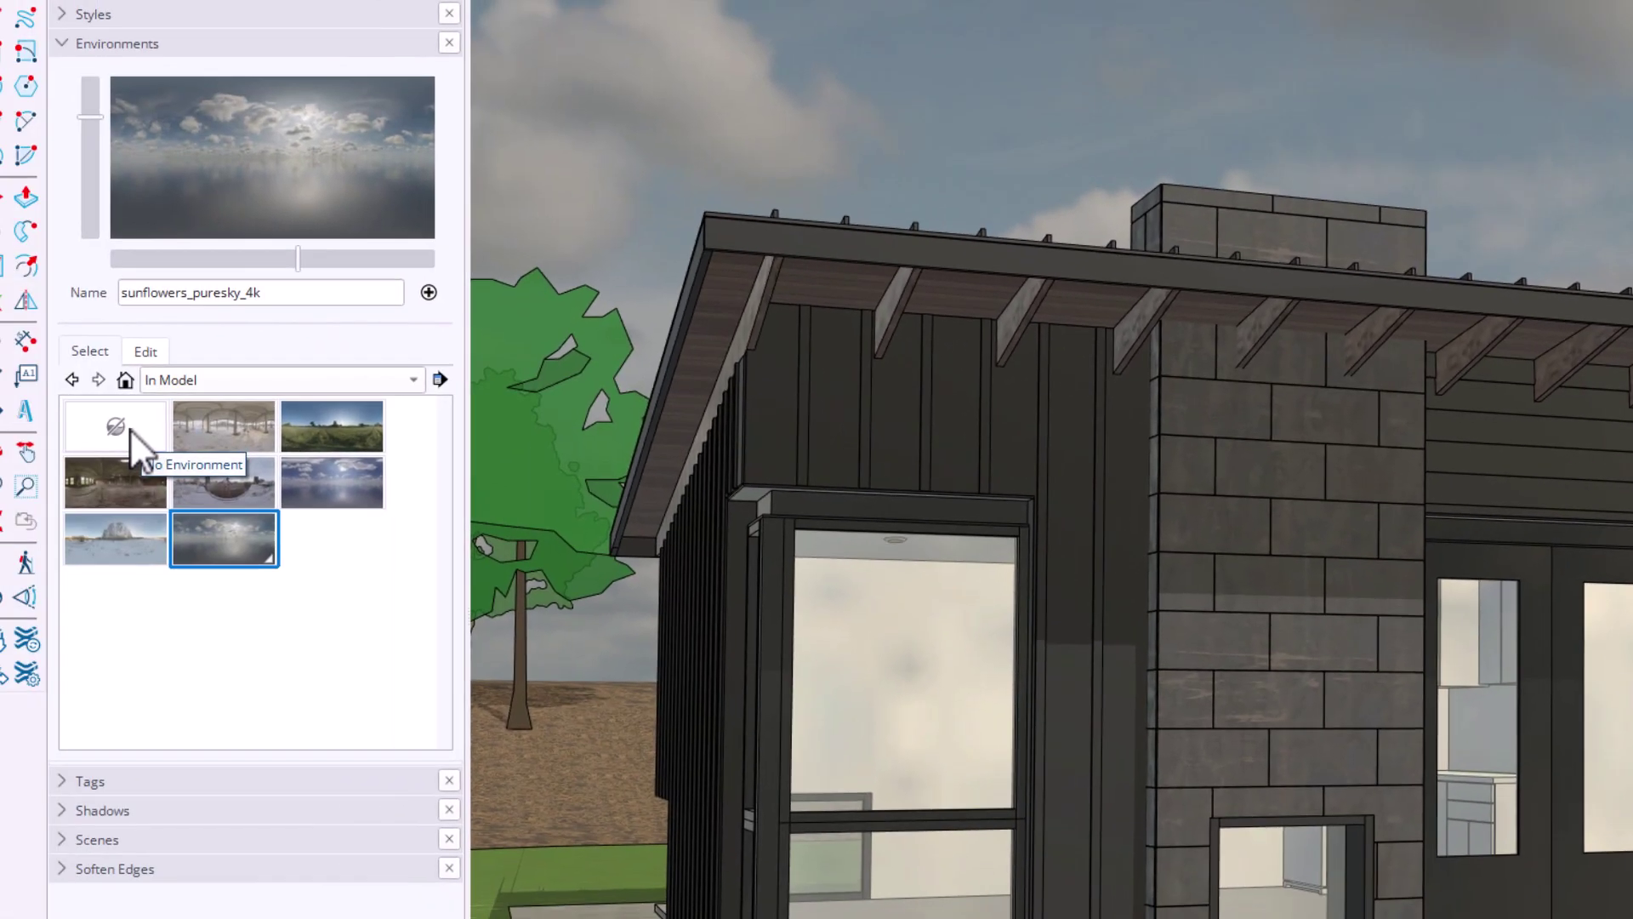
Set the model to No Environment, purge the unused environments from it, and save the model.
{"action": "left_click", "coordinate": [157, 429]}
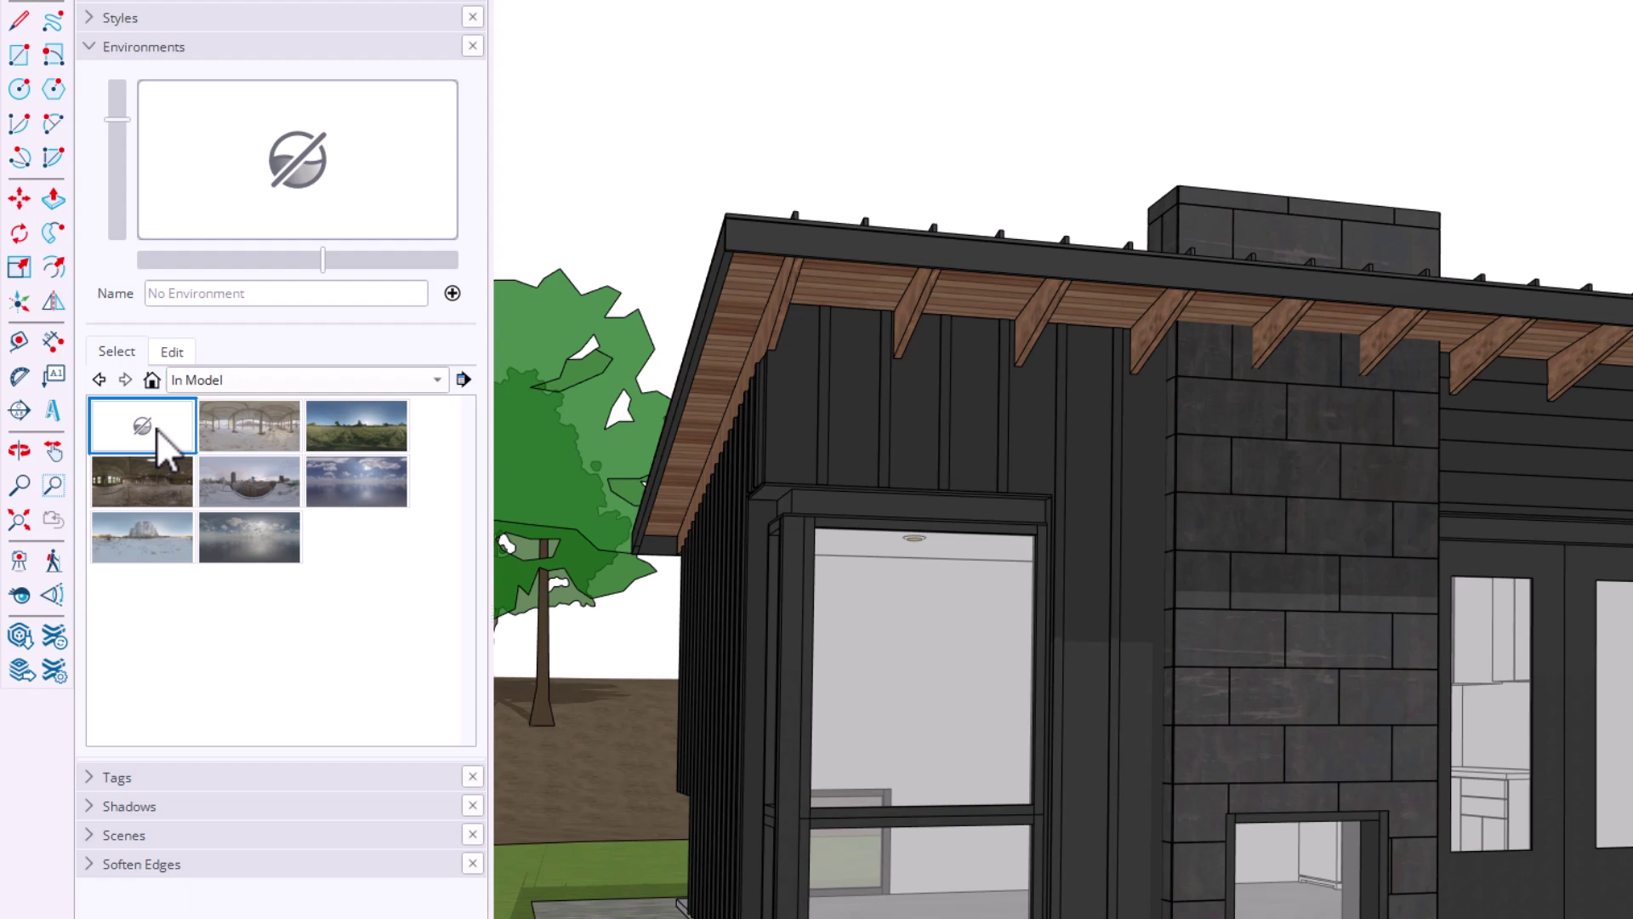
{"action": "left_click", "coordinate": [463, 380]}
{"action": "left_click", "coordinate": [597, 540]}
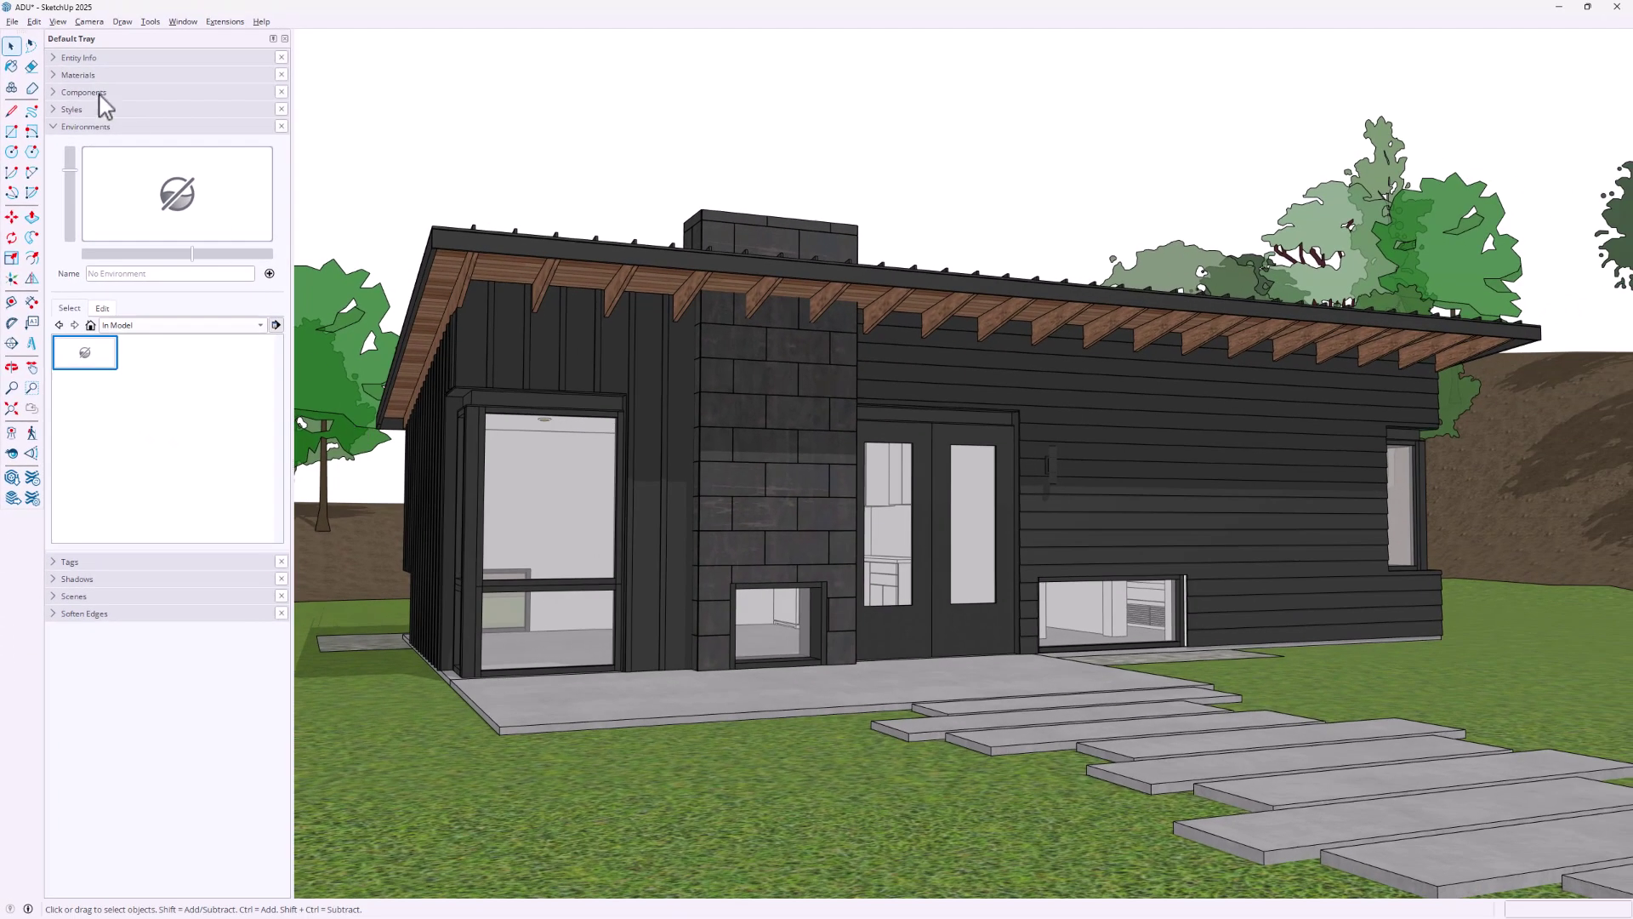
{"action": "left_click", "coordinate": [12, 21]}
{"action": "left_click", "coordinate": [70, 88]}
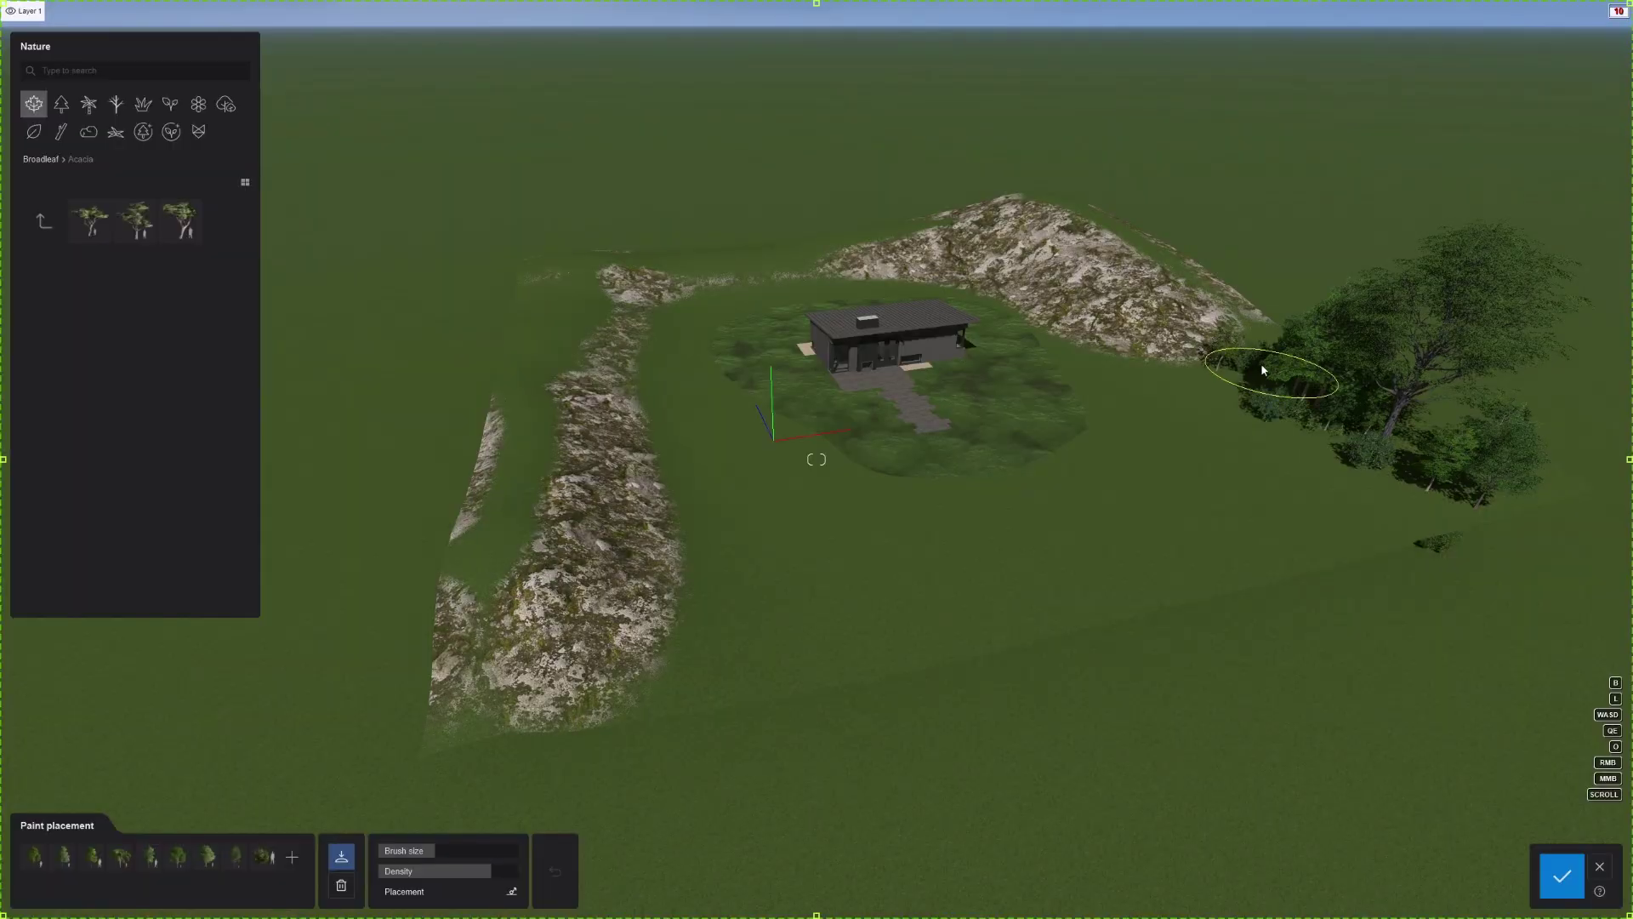
In Lumion, paint broadleaf trees along the rocky slopes and place a denser line of plants in the gravel bed beside the house.
{"action": "left_click_drag", "start_coordinate": [1225, 280], "coordinate": [939, 262]}
{"action": "mouse_move", "coordinate": [744, 279]}
{"action": "left_mouse_down"}
{"action": "mouse_move", "coordinate": [602, 303]}
{"action": "mouse_move", "coordinate": [536, 437]}
{"action": "mouse_move", "coordinate": [529, 629]}
{"action": "left_mouse_up"}
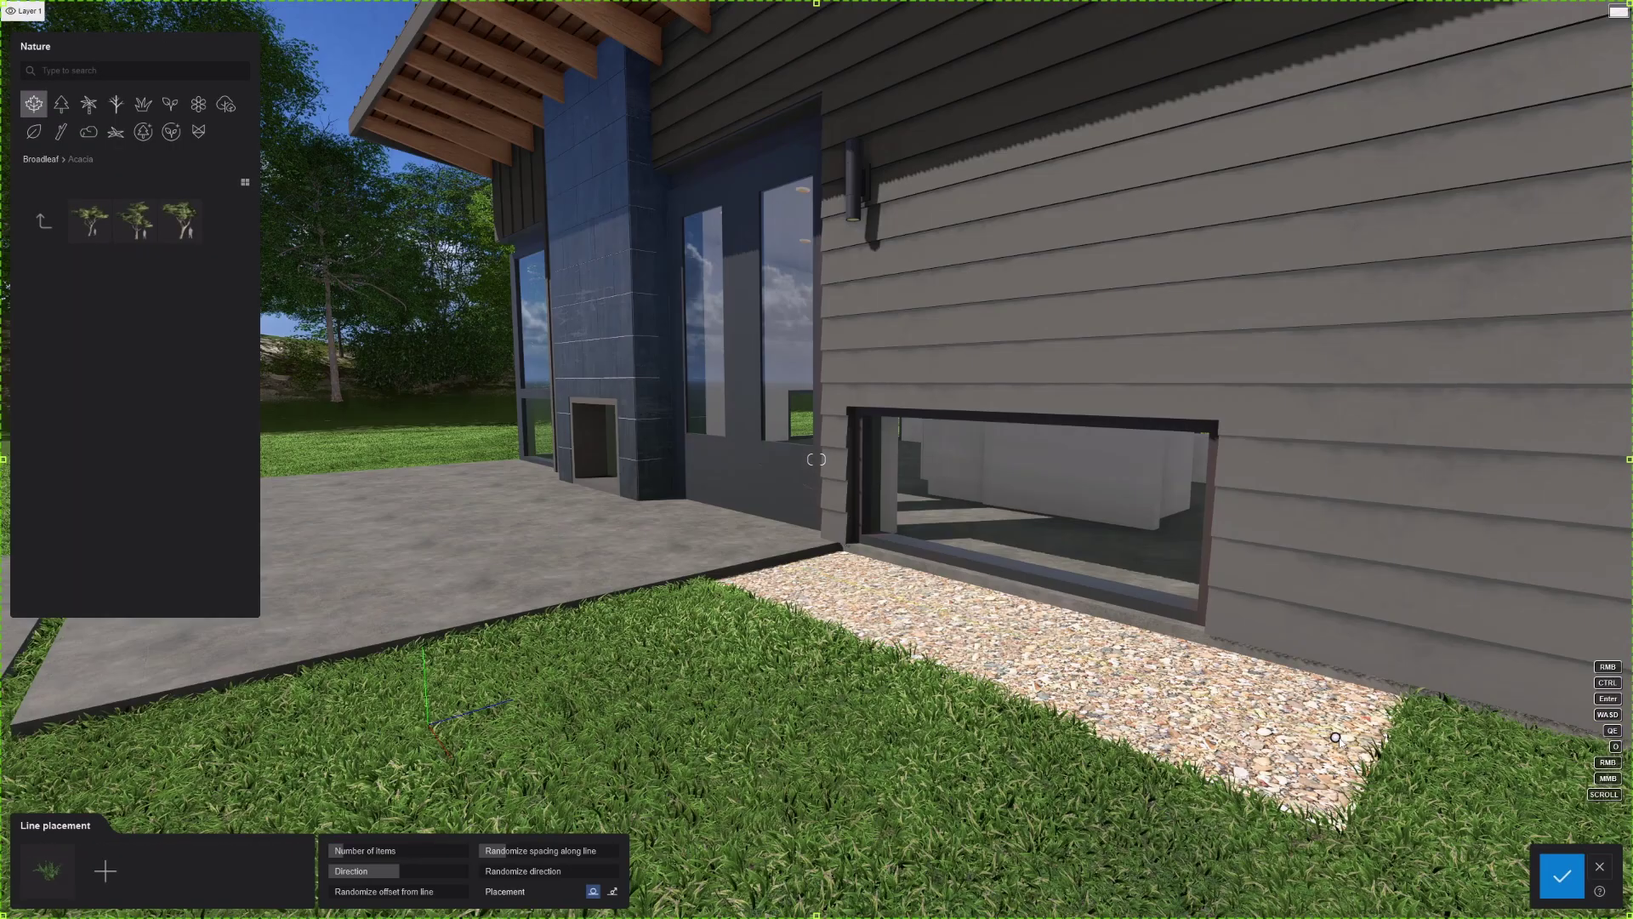
{"action": "left_click", "coordinate": [1349, 739]}
{"action": "left_click_drag", "start_coordinate": [382, 847], "coordinate": [417, 847]}
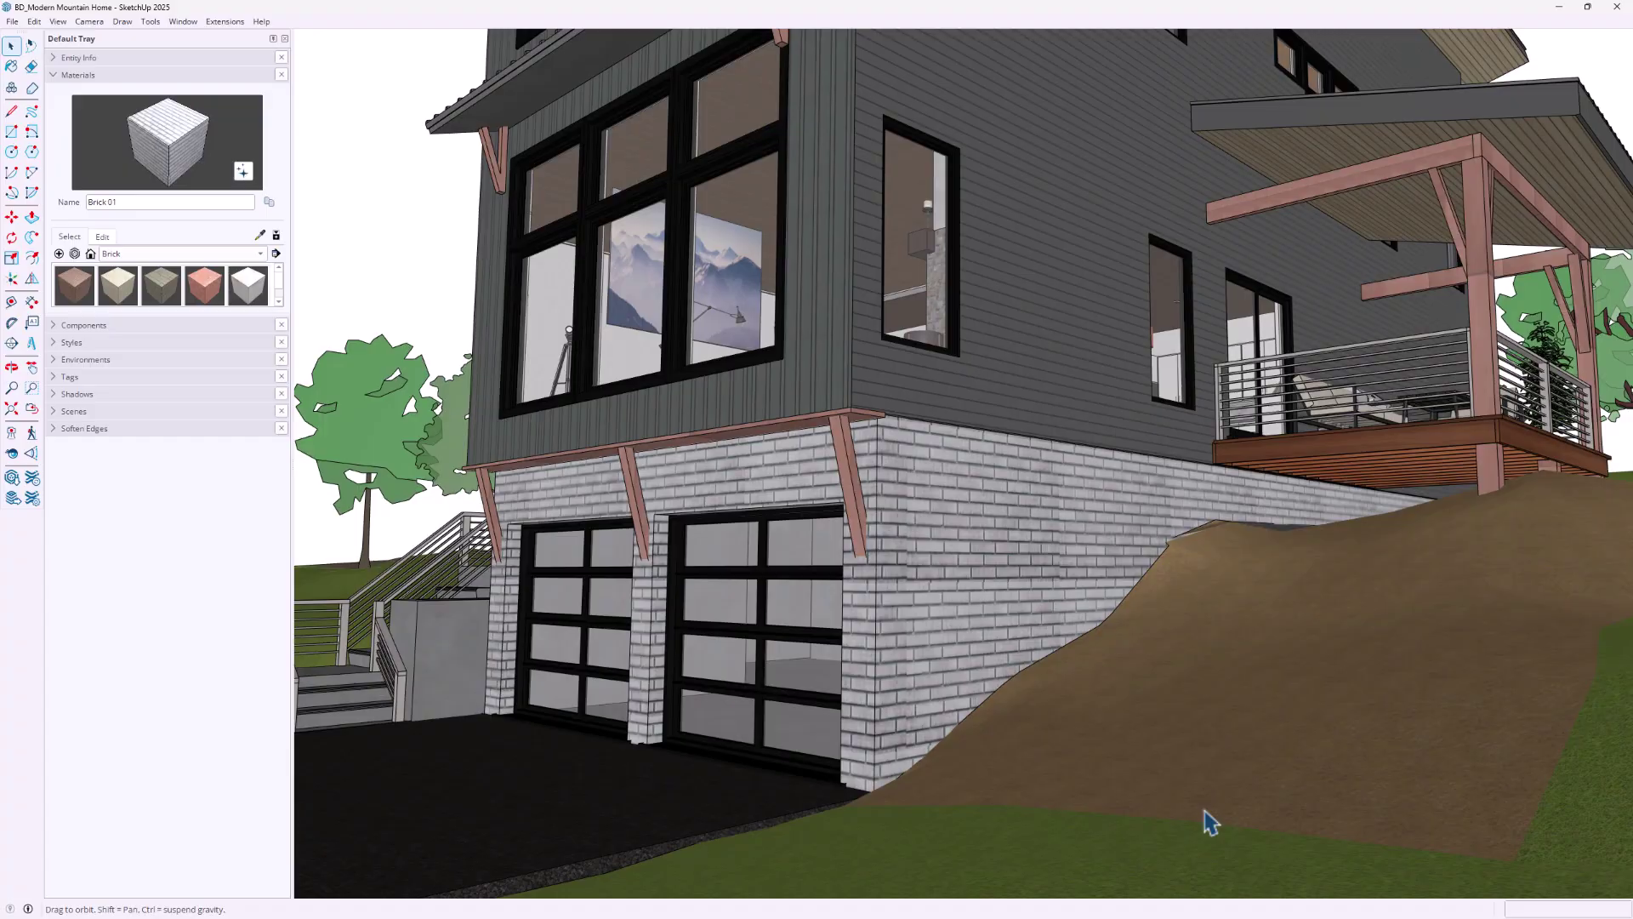
{"action": "mouse_move", "coordinate": [1212, 821]}
{"action": "left_mouse_down"}
{"action": "mouse_move", "coordinate": [1291, 795]}
{"action": "mouse_move", "coordinate": [1324, 794]}
{"action": "mouse_move", "coordinate": [1276, 804]}
{"action": "mouse_move", "coordinate": [1506, 794]}
{"action": "left_mouse_up"}
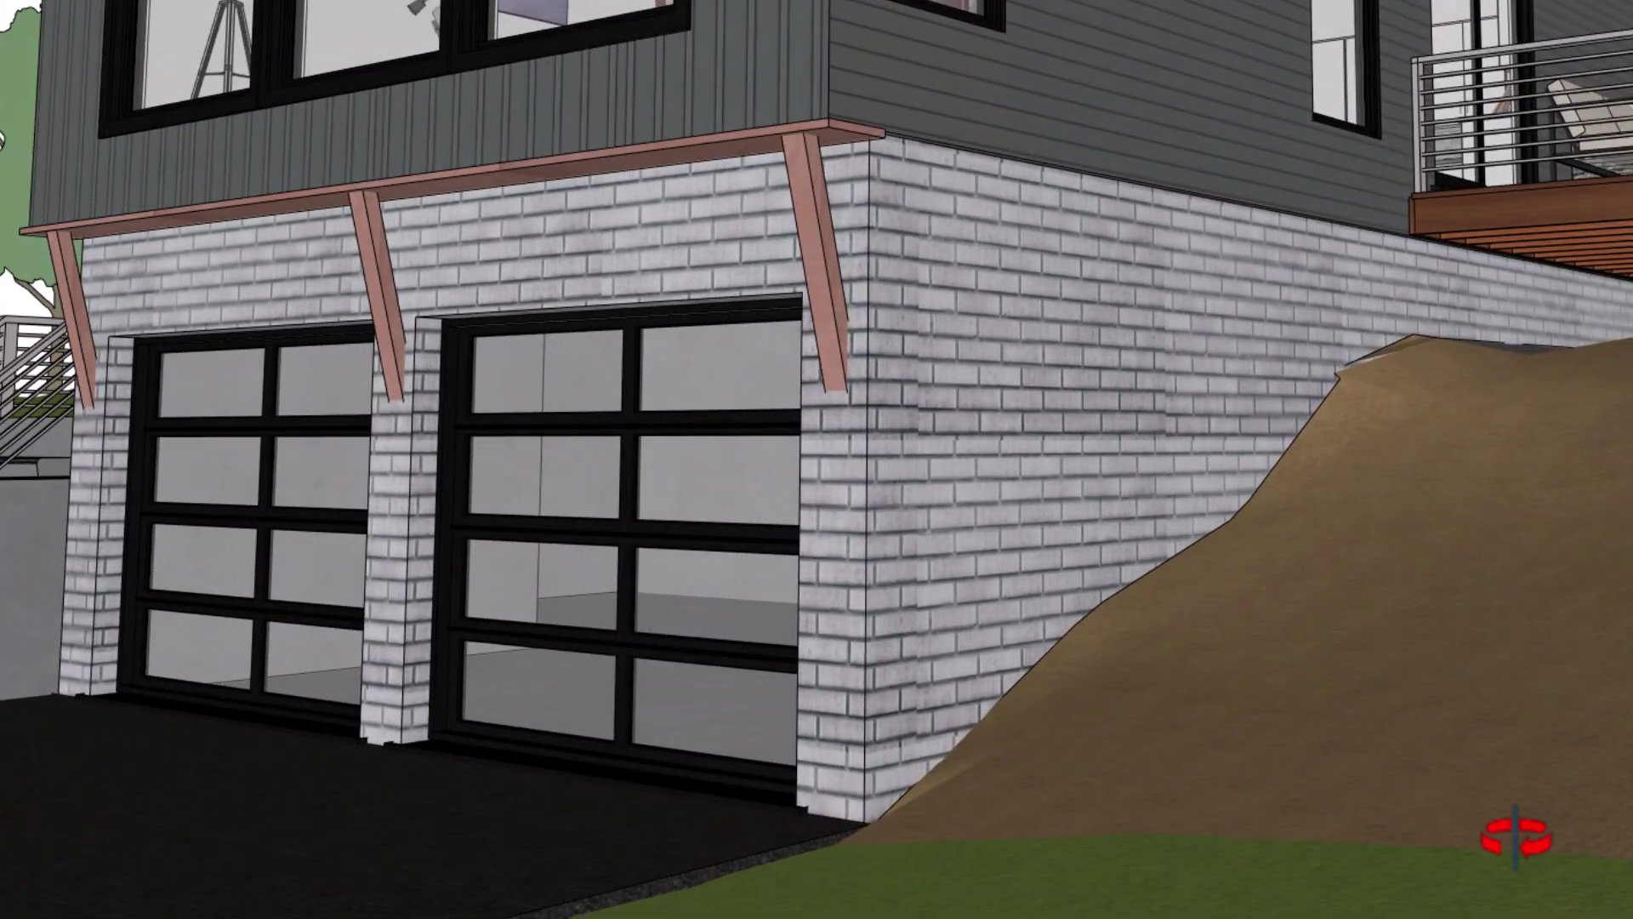
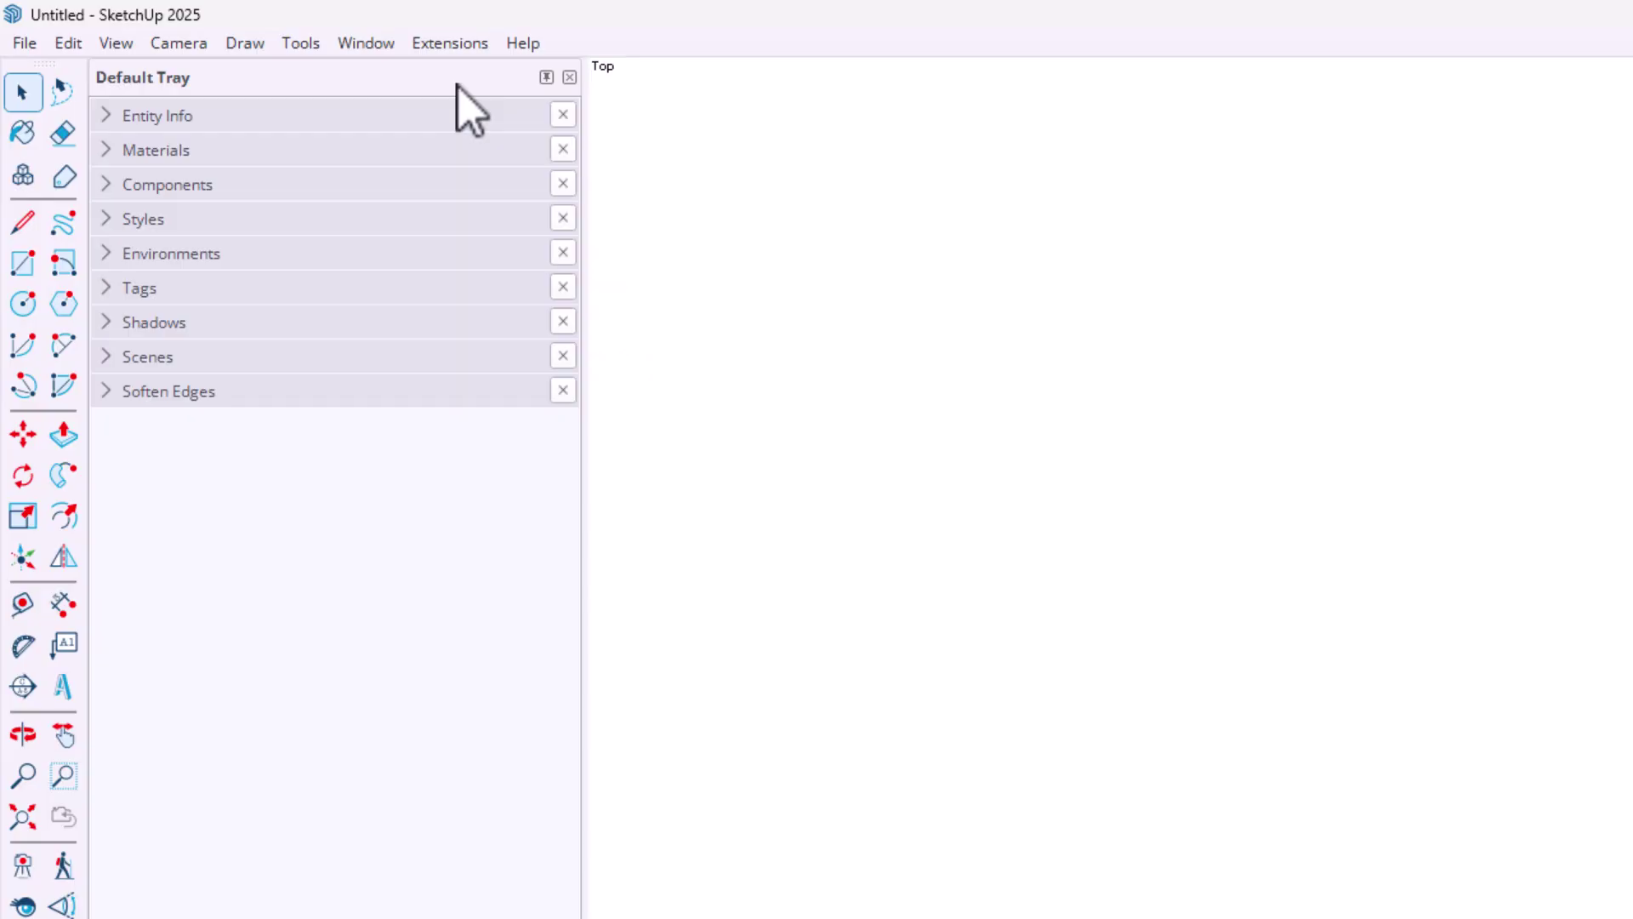
In SketchUp, search the Extension Warehouse for "migrator" and open a matching extension.
{"action": "left_click", "coordinate": [449, 40]}
{"action": "left_click", "coordinate": [596, 72]}
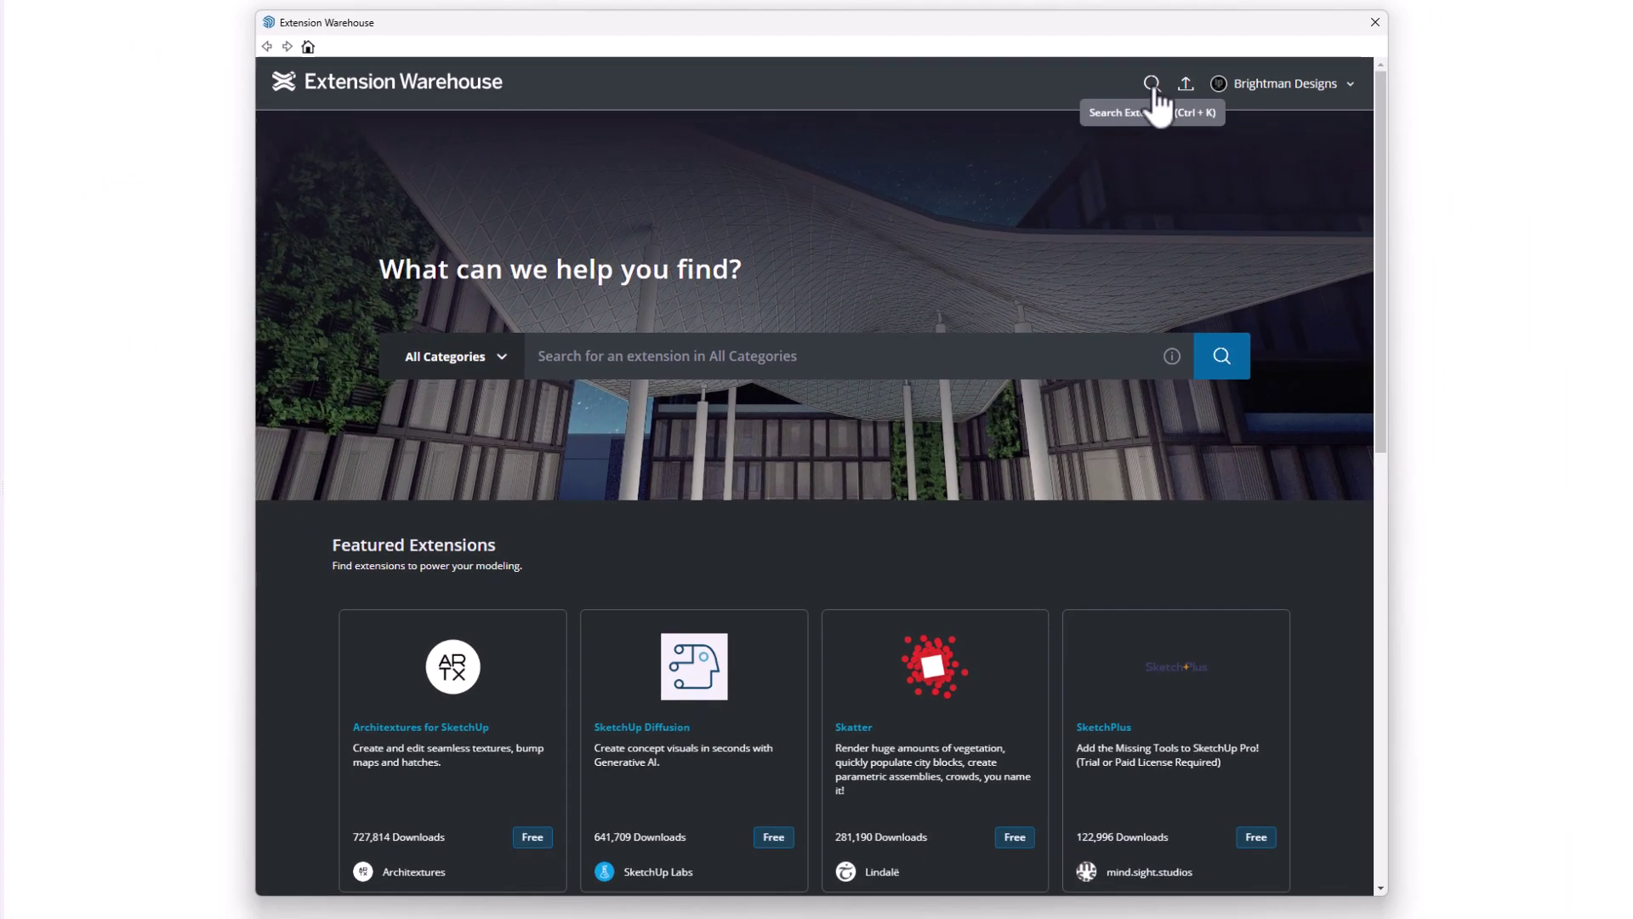
{"action": "left_click", "coordinate": [1417, 134]}
{"action": "type", "text": "migrator"}
{"action": "key", "text": "Return"}
{"action": "left_click", "coordinate": [509, 413]}
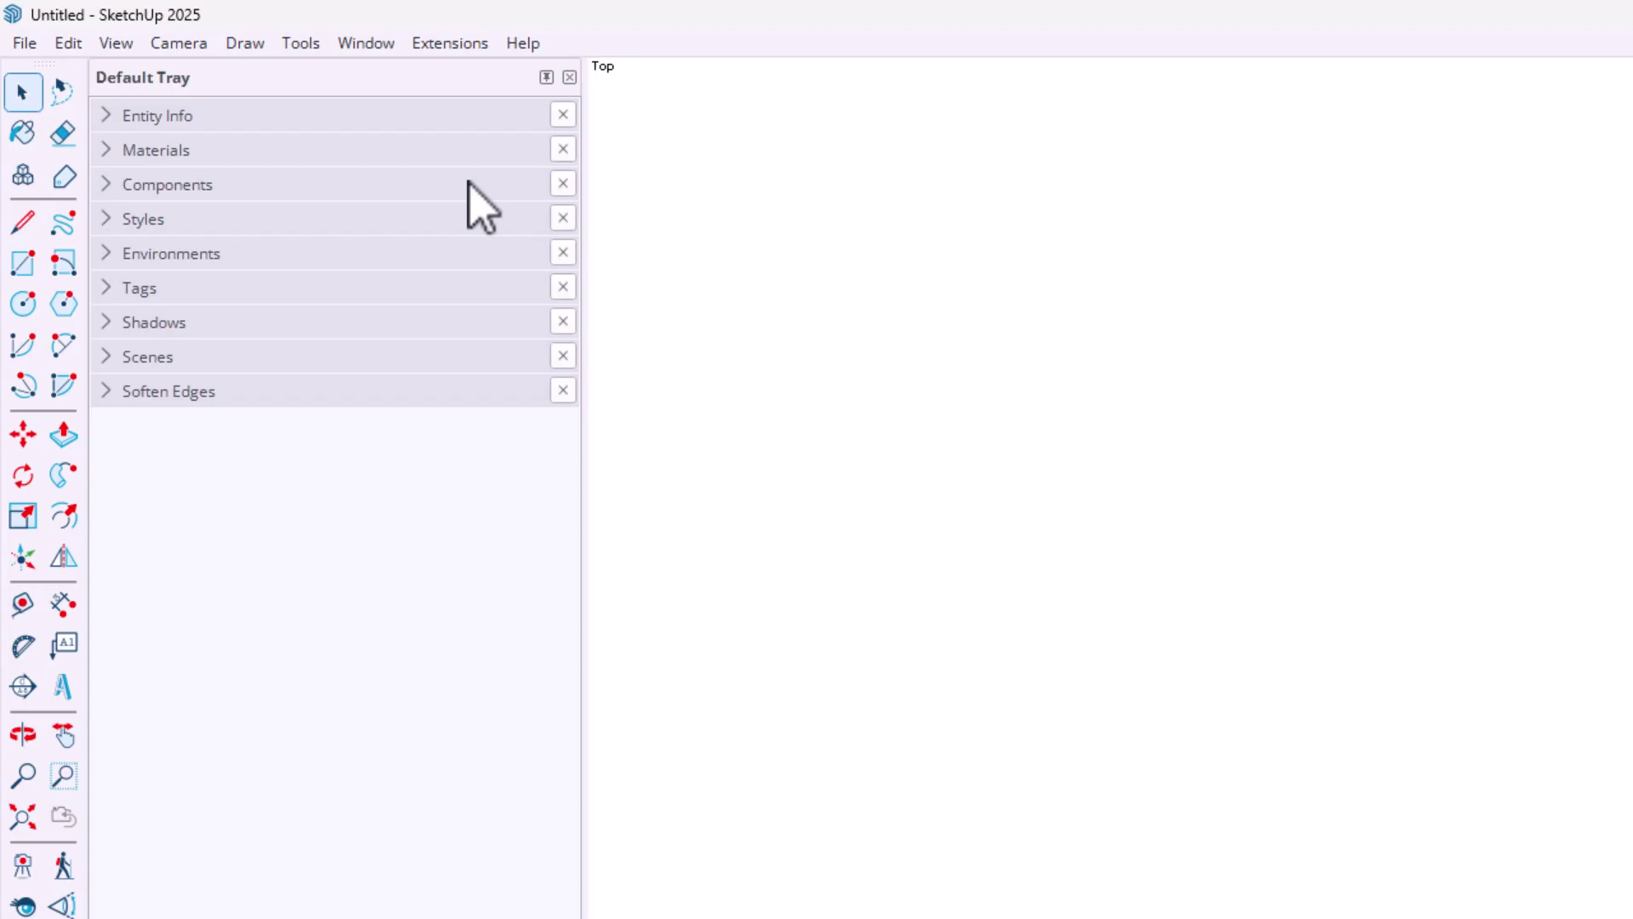
Migrate the extensions from another installed SketchUp version to SketchUp 2025 with Migrate Extensions.
{"action": "left_click", "coordinate": [448, 40]}
{"action": "left_click", "coordinate": [467, 164]}
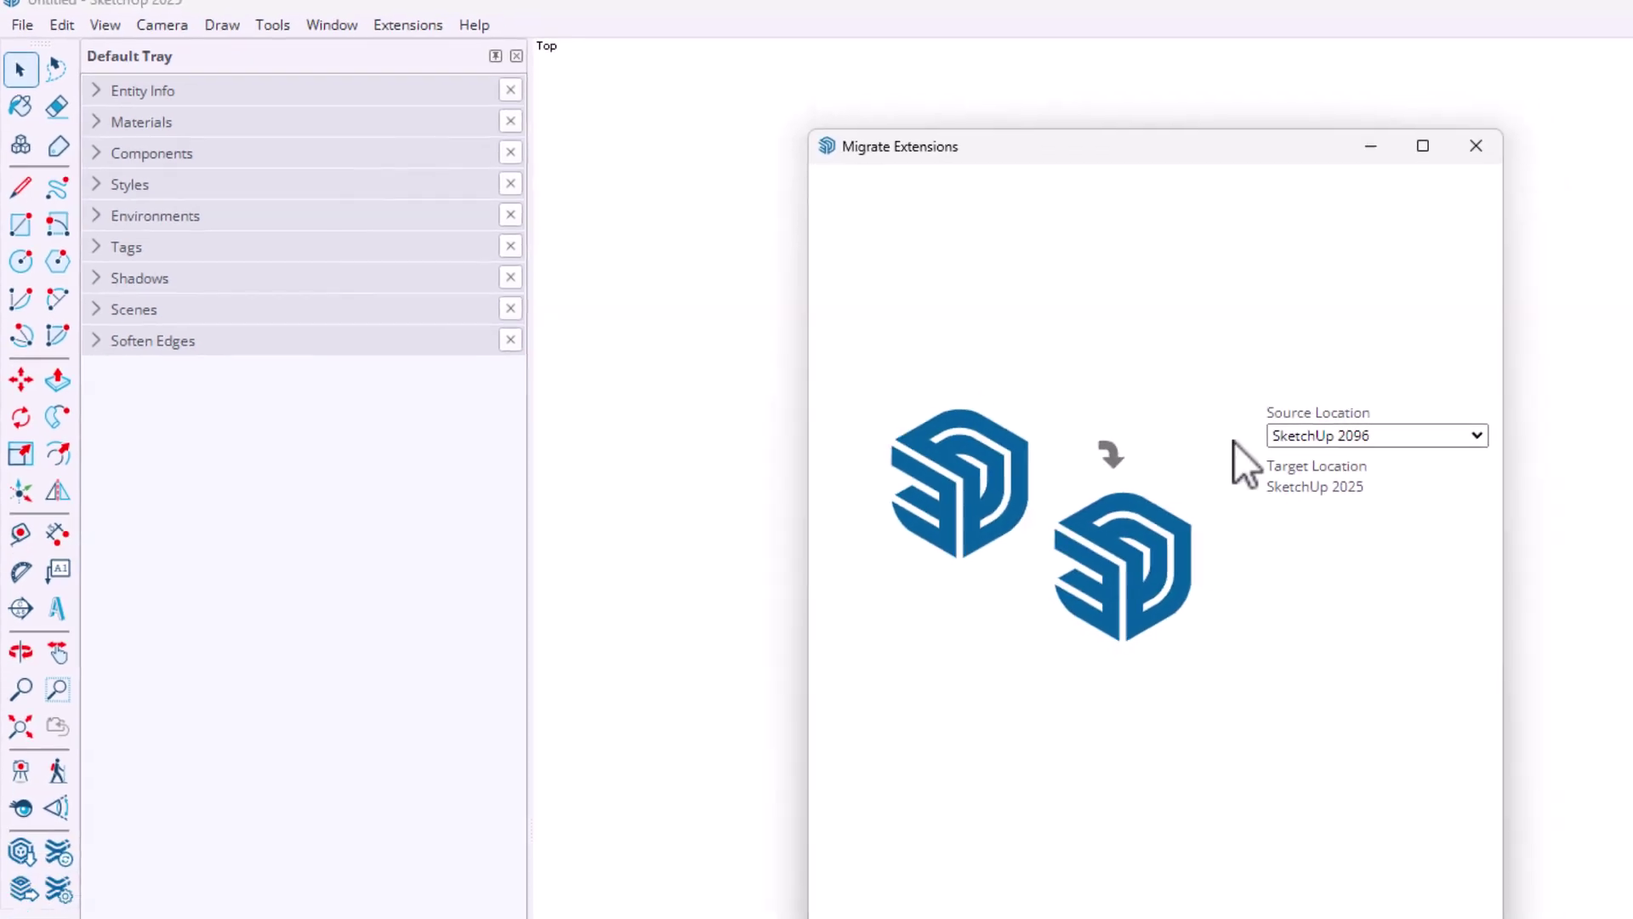
{"action": "left_click", "coordinate": [1374, 435]}
{"action": "left_click", "coordinate": [1446, 706]}
{"action": "left_click", "coordinate": [924, 838]}
{"action": "left_click_drag", "start_coordinate": [959, 324], "coordinate": [984, 795]}
{"action": "left_click", "coordinate": [918, 839]}
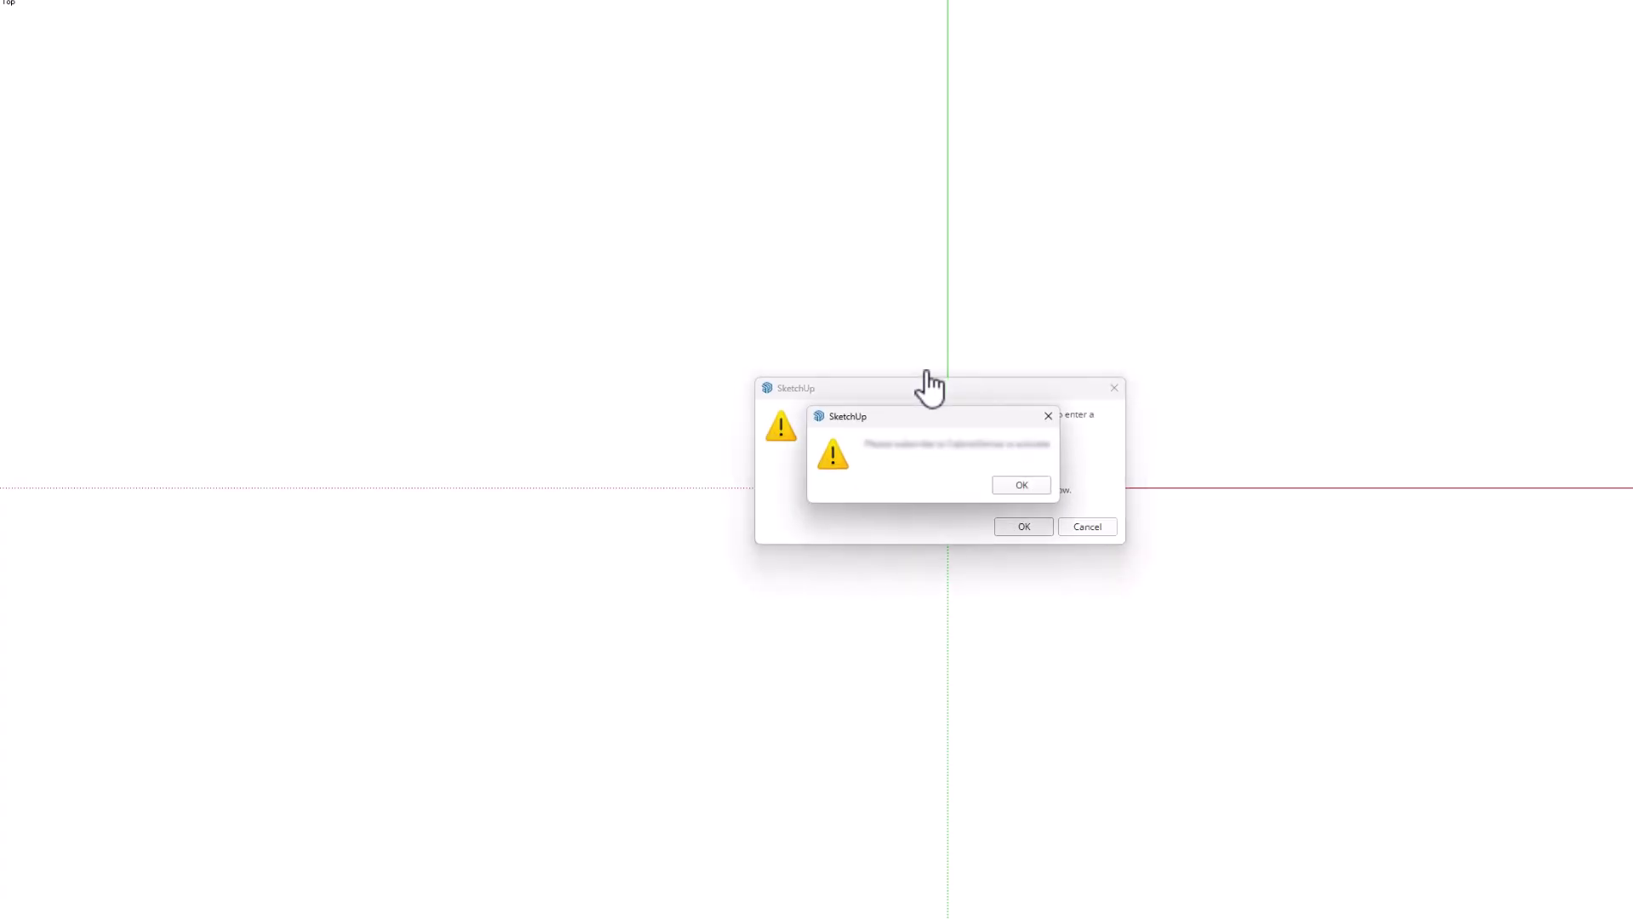
Dismiss the subscription and licence prompts of the extensions without entering a licence key.
{"action": "left_click", "coordinate": [1024, 485]}
{"action": "left_click", "coordinate": [813, 37]}
{"action": "left_click", "coordinate": [1029, 526]}
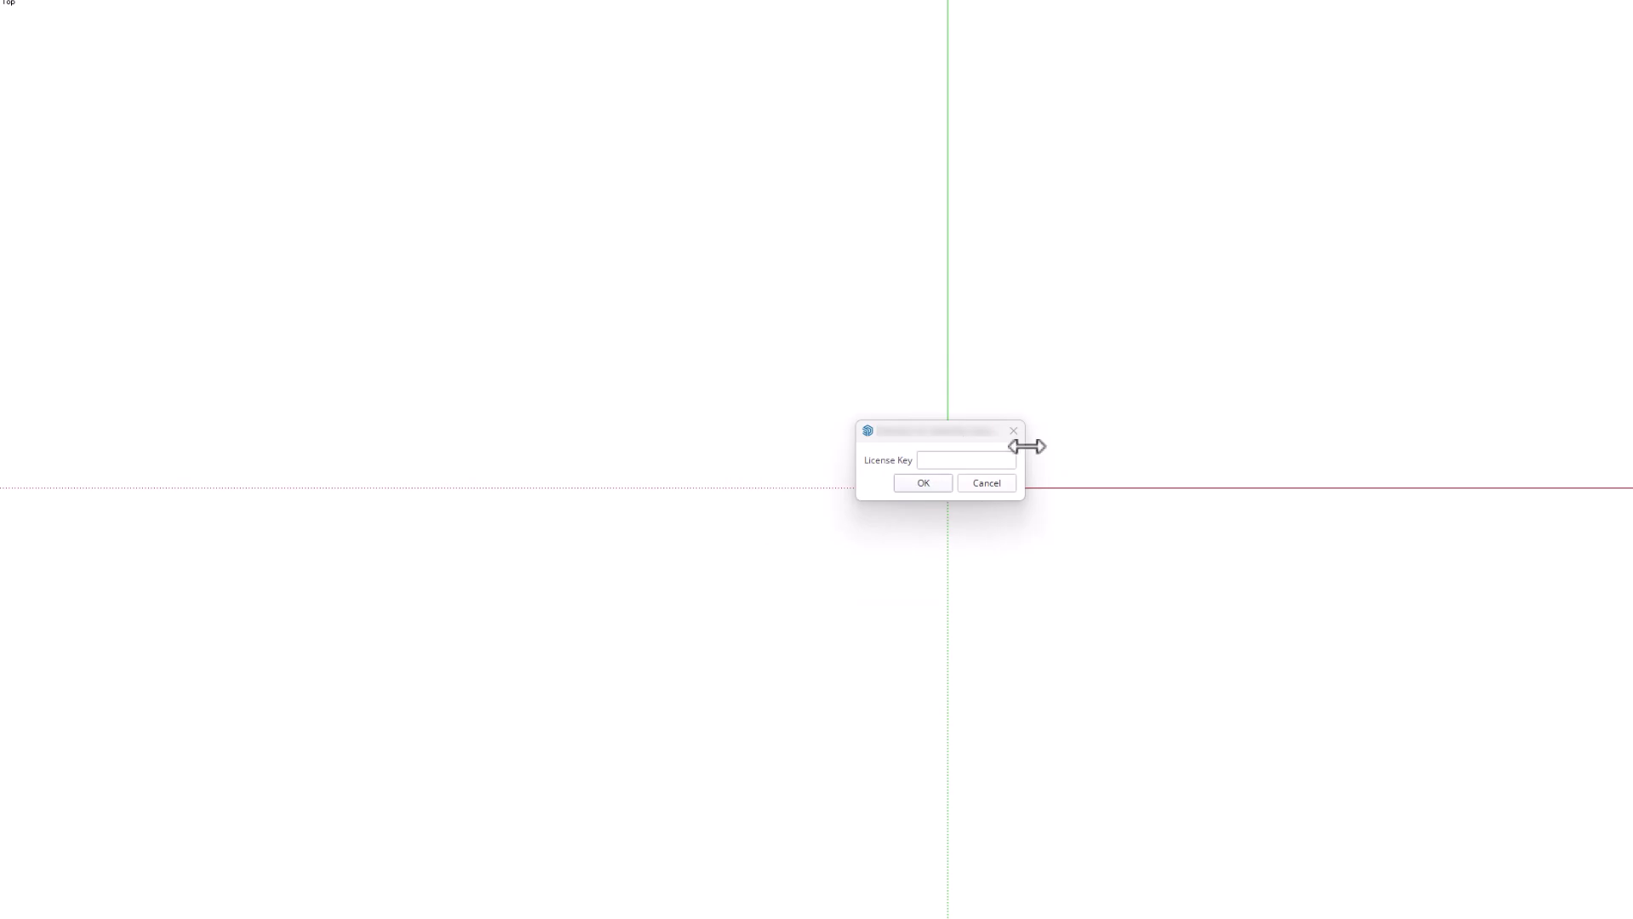
{"action": "left_click", "coordinate": [1041, 527]}
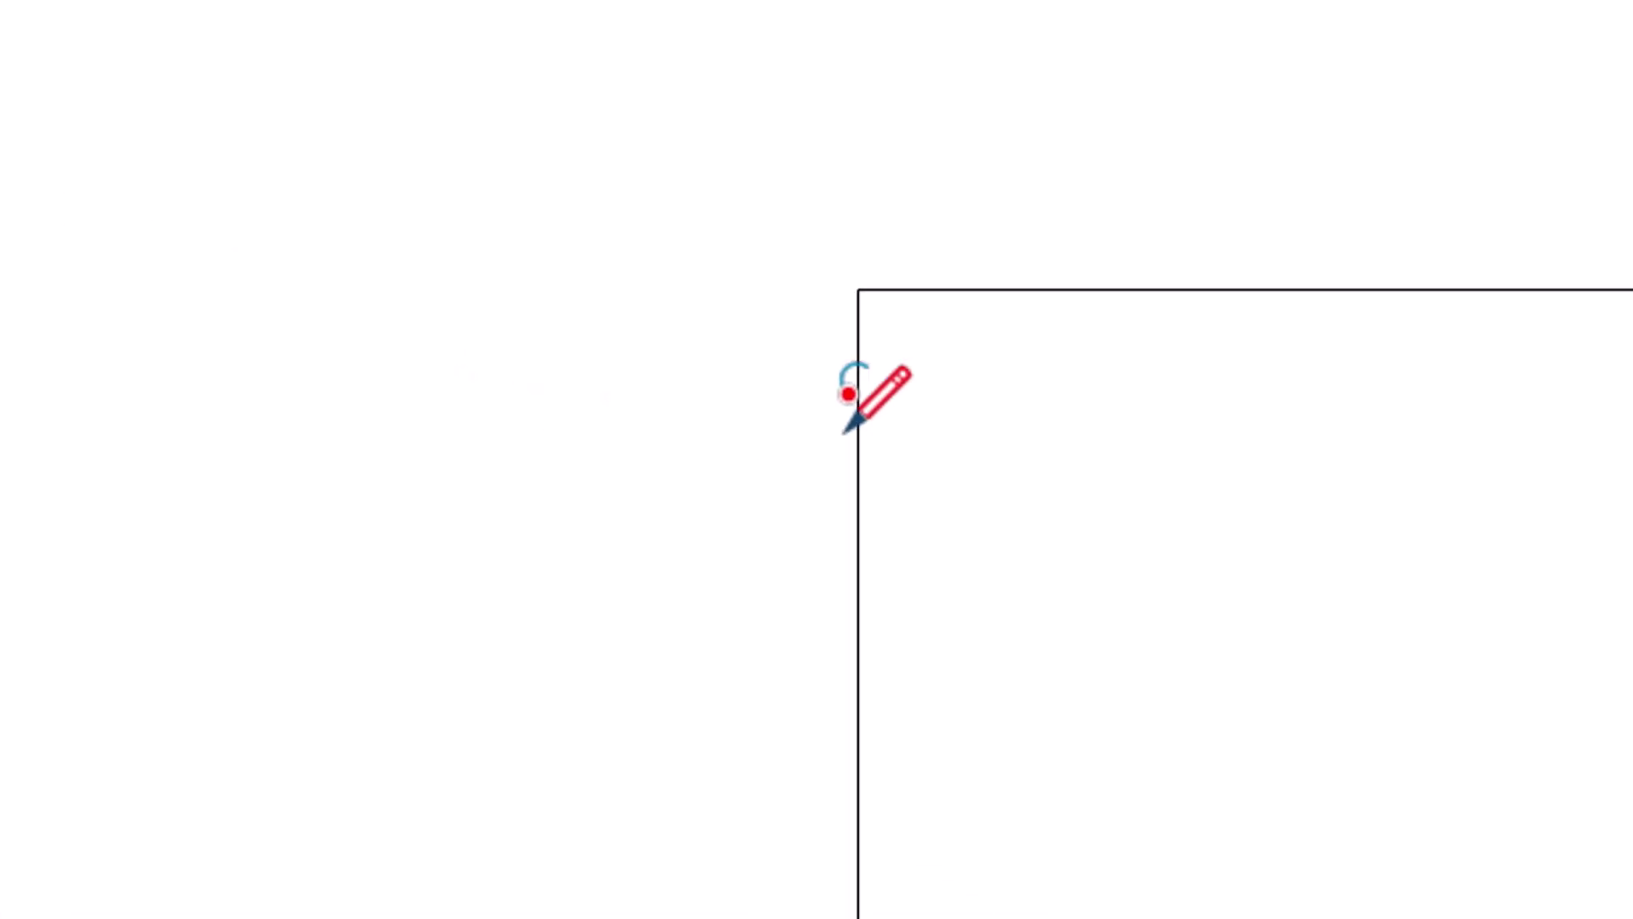
Draw an arc across the rectangle's upper-left corner, from its left edge to its top edge.
{"action": "left_click", "coordinate": [439, 220]}
{"action": "left_click", "coordinate": [568, 92]}
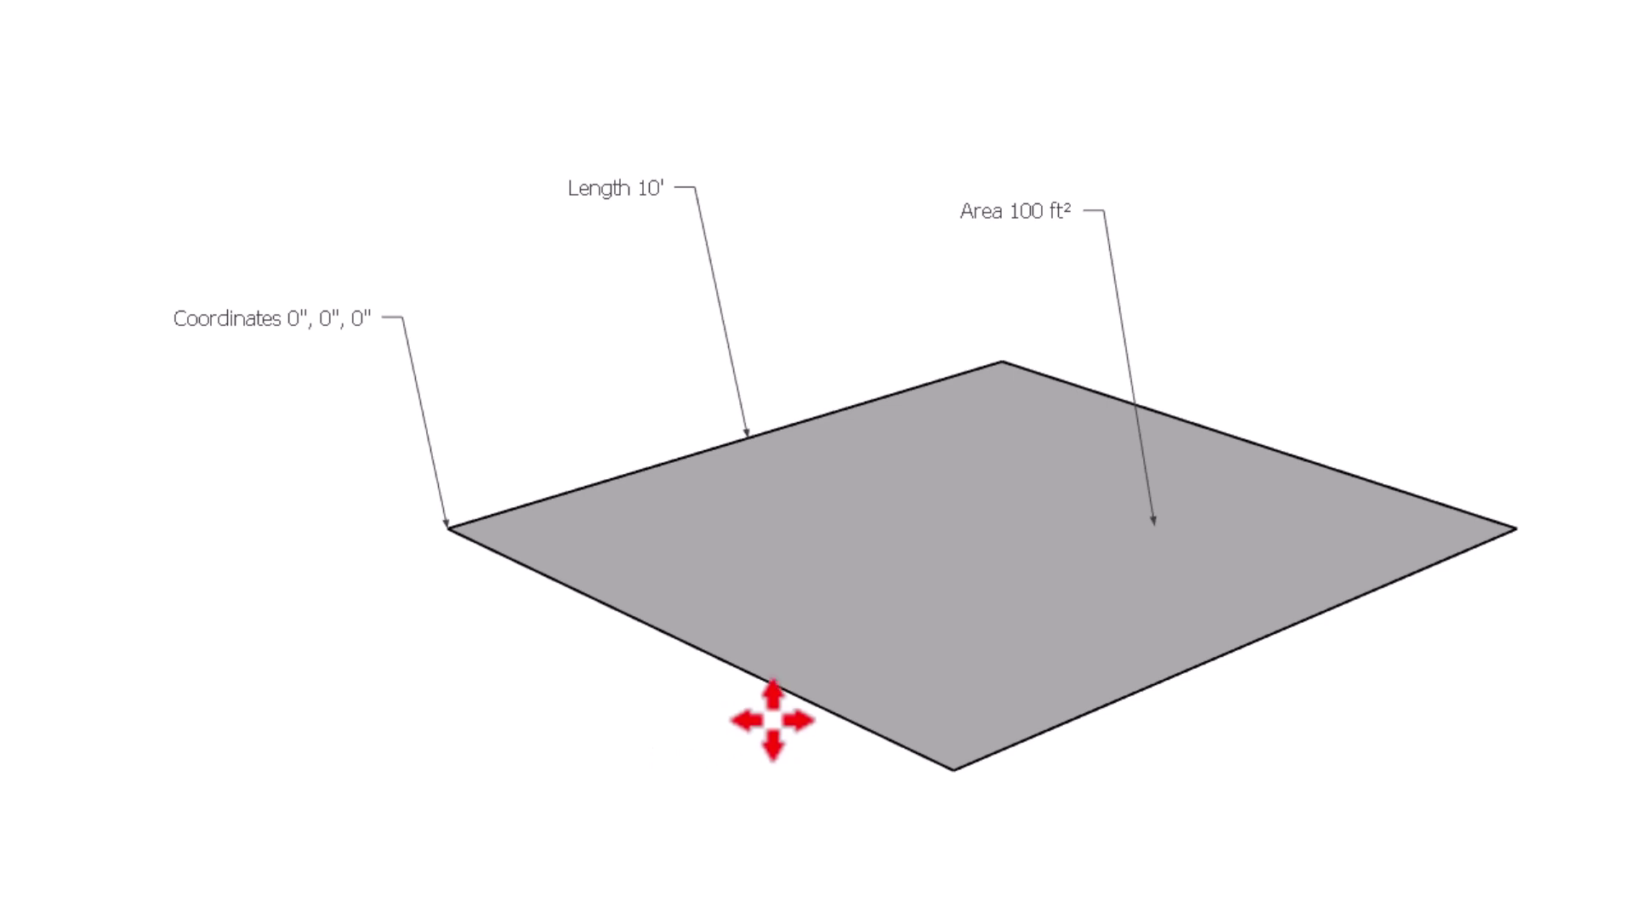
Move the square's front-left edge outward to lengthen it to about 12' 3 5/8", and move its front-right edge slightly.
{"action": "left_click_drag", "start_coordinate": [811, 707], "coordinate": [695, 724]}
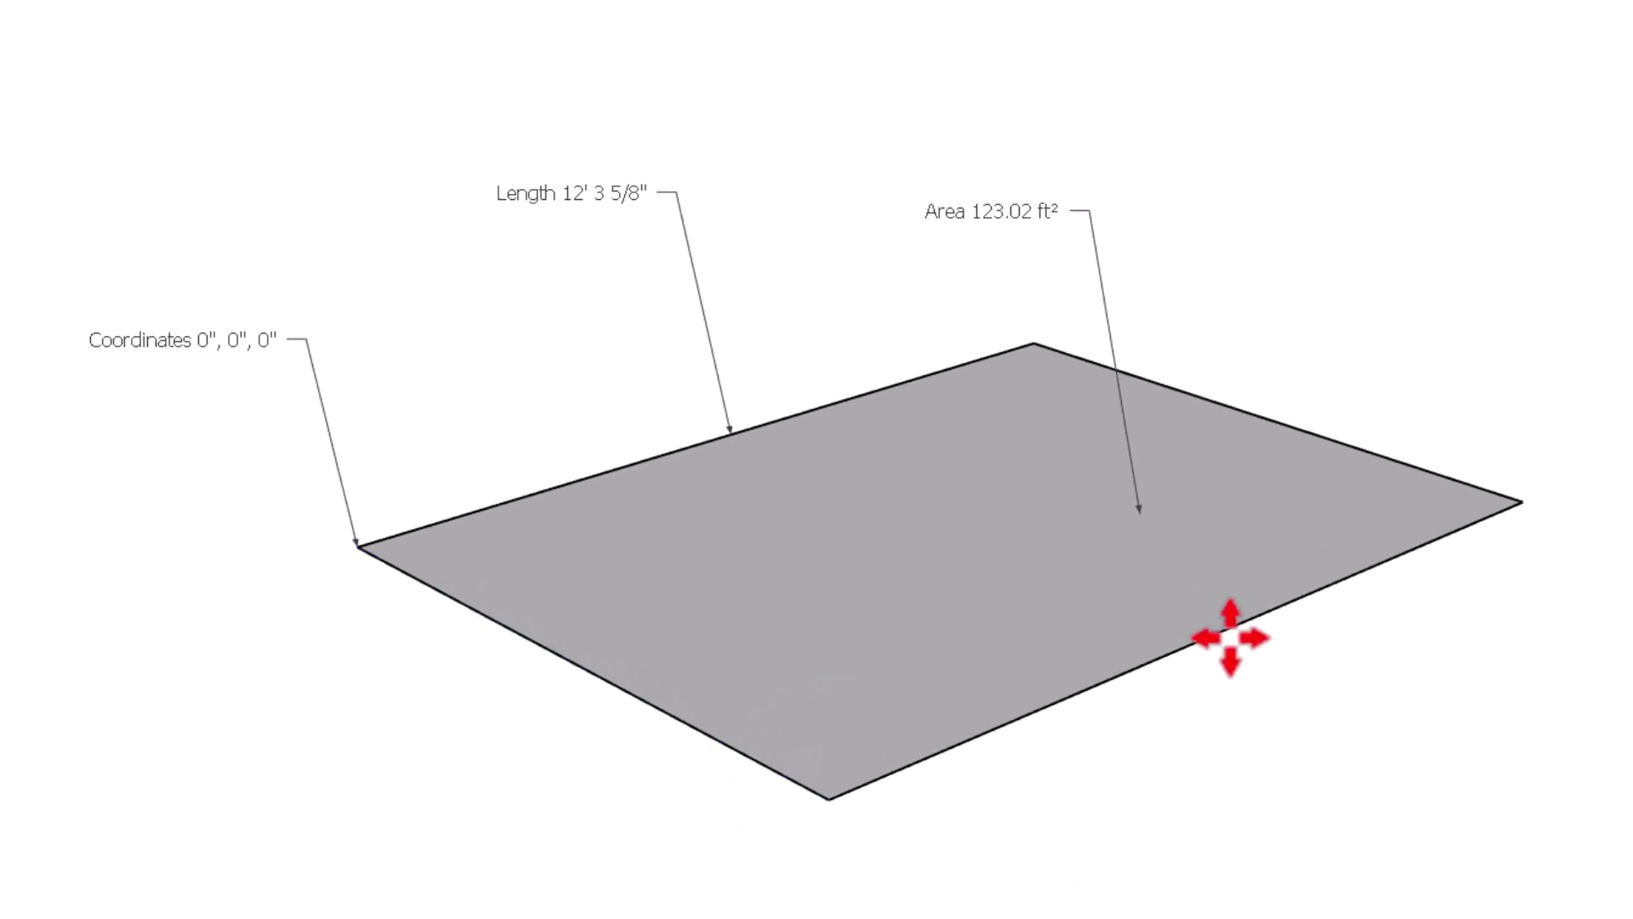
{"action": "mouse_move", "coordinate": [1232, 632]}
{"action": "left_mouse_down"}
{"action": "mouse_move", "coordinate": [1276, 646]}
{"action": "mouse_move", "coordinate": [1218, 615]}
{"action": "left_mouse_up"}
{"action": "scroll", "coordinate": [1214, 612], "scroll_direction": "down", "scroll_amount": 2}
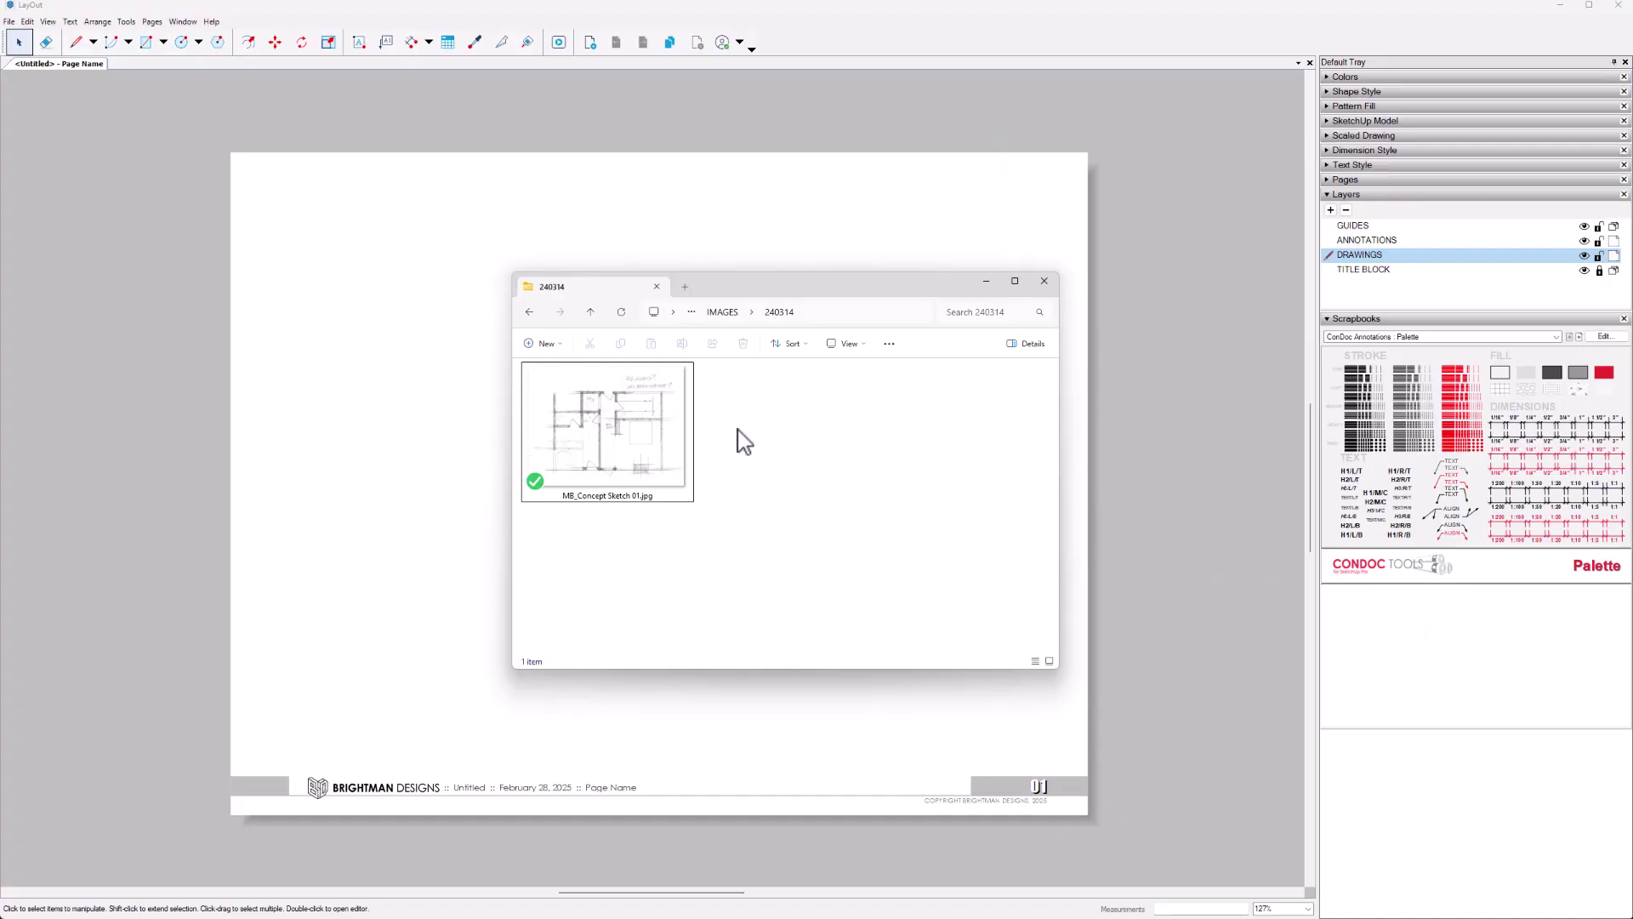
In LayOut, insert the image MB_Concept Sketch 01.jpg on the page and make it a group.
{"action": "mouse_move", "coordinate": [579, 439]}
{"action": "left_mouse_down"}
{"action": "mouse_move", "coordinate": [450, 449]}
{"action": "mouse_move", "coordinate": [439, 429]}
{"action": "left_mouse_up"}
{"action": "right_click", "coordinate": [439, 429]}
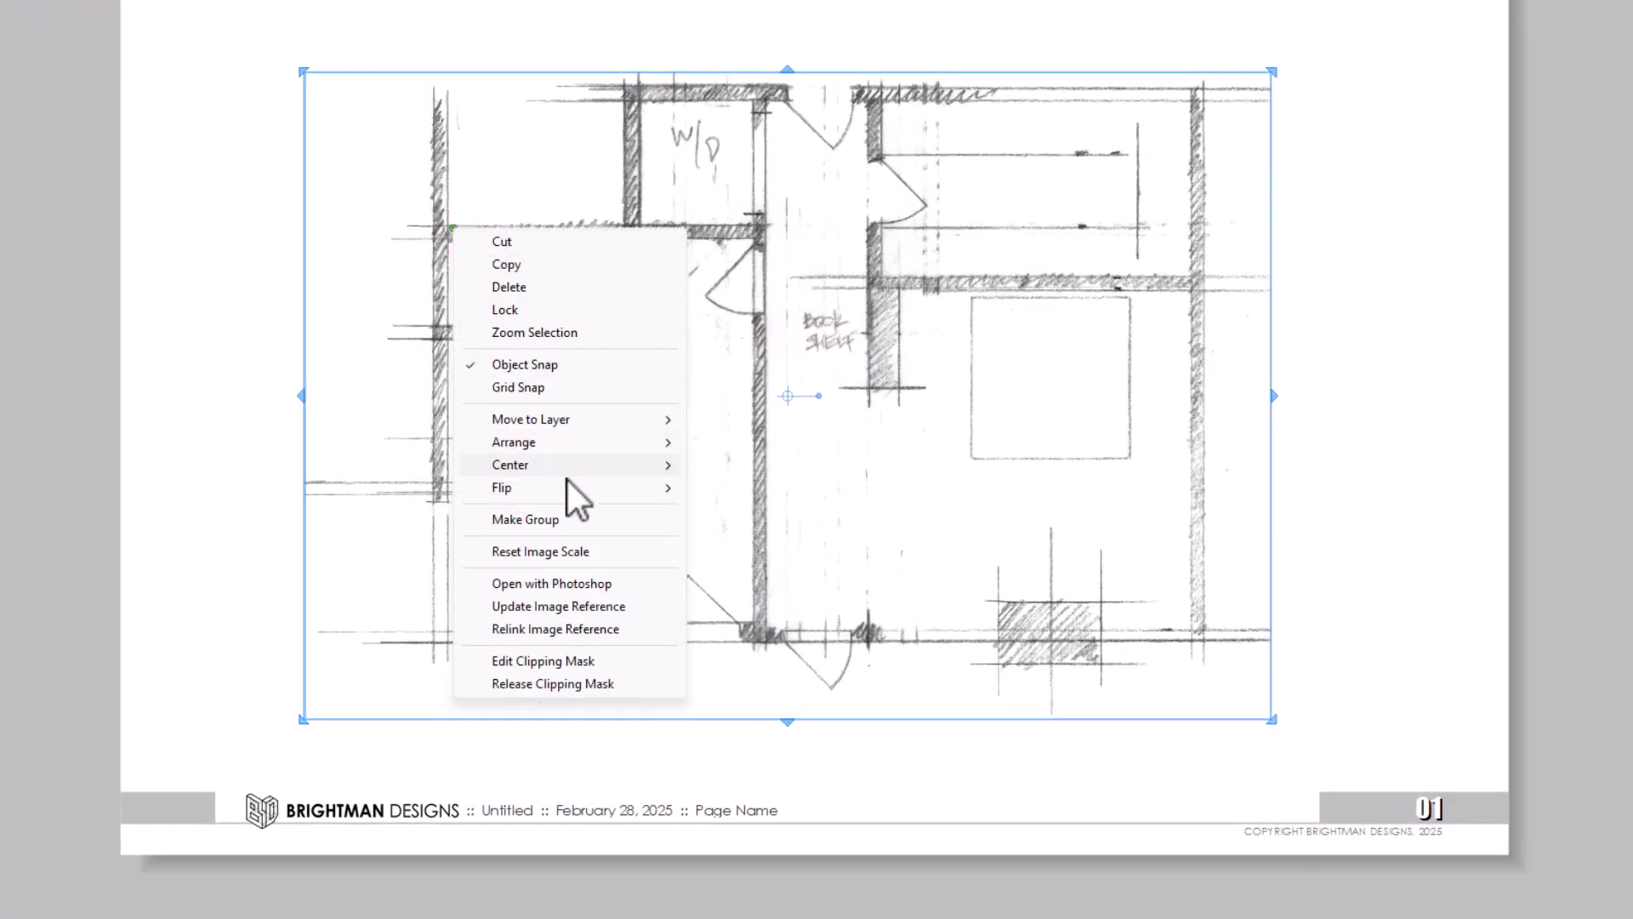
{"action": "left_click", "coordinate": [580, 524]}
Set the grouped sketch's scale to 1/4" = 1'-0" (1:48) and pick a wall corner as a Scale tool reference.
{"action": "right_click", "coordinate": [580, 524]}
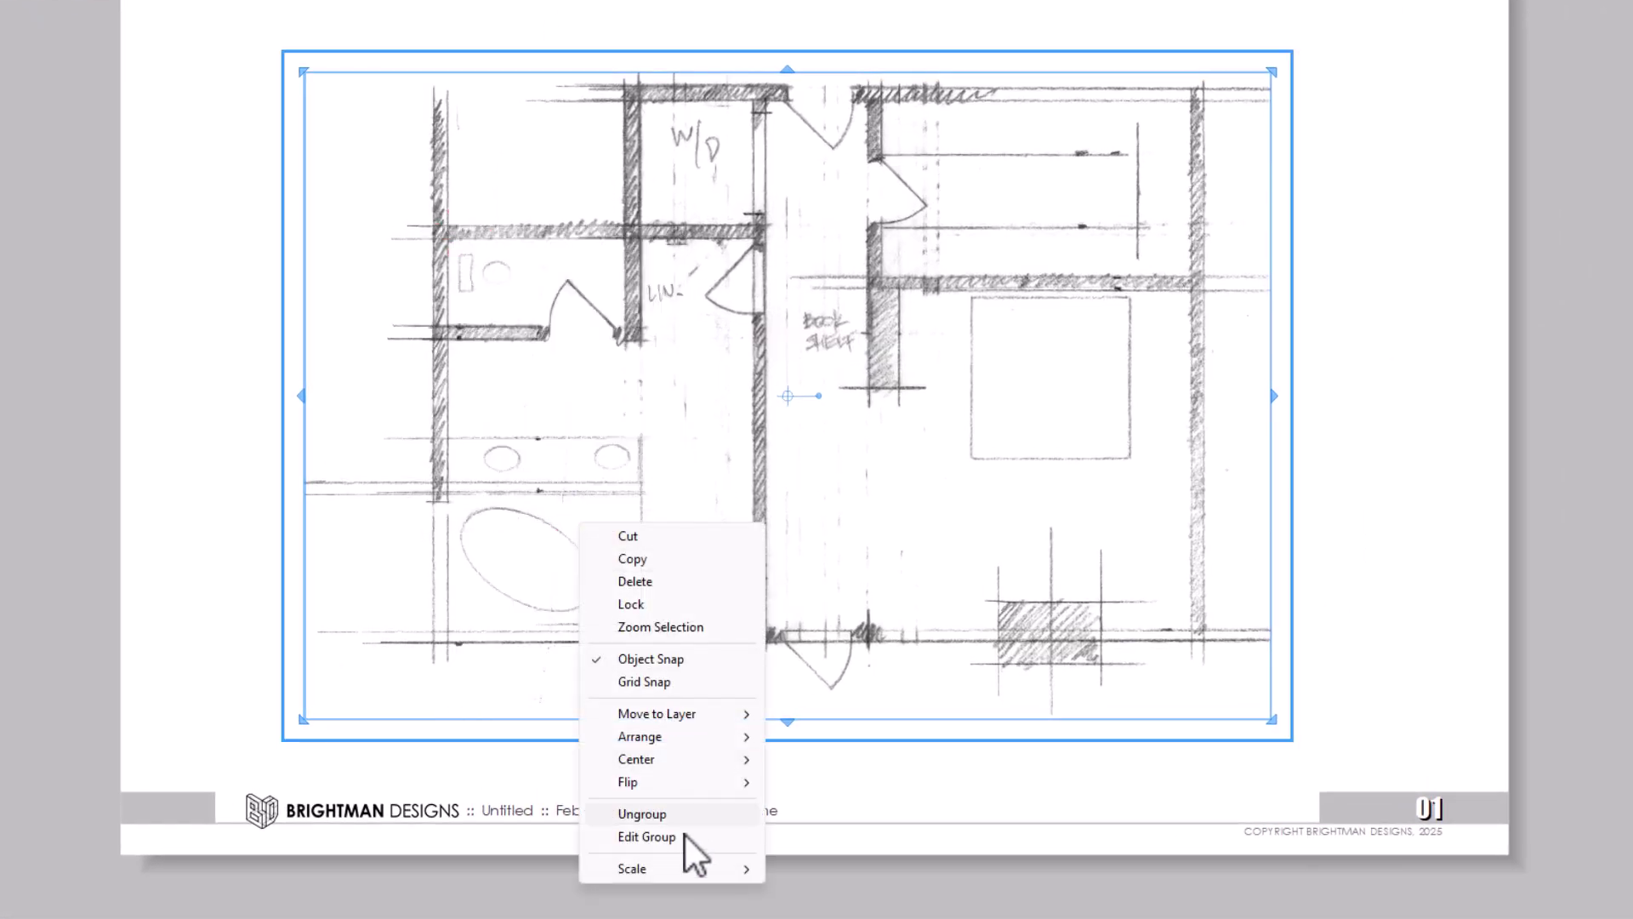
{"action": "mouse_move", "coordinate": [686, 874]}
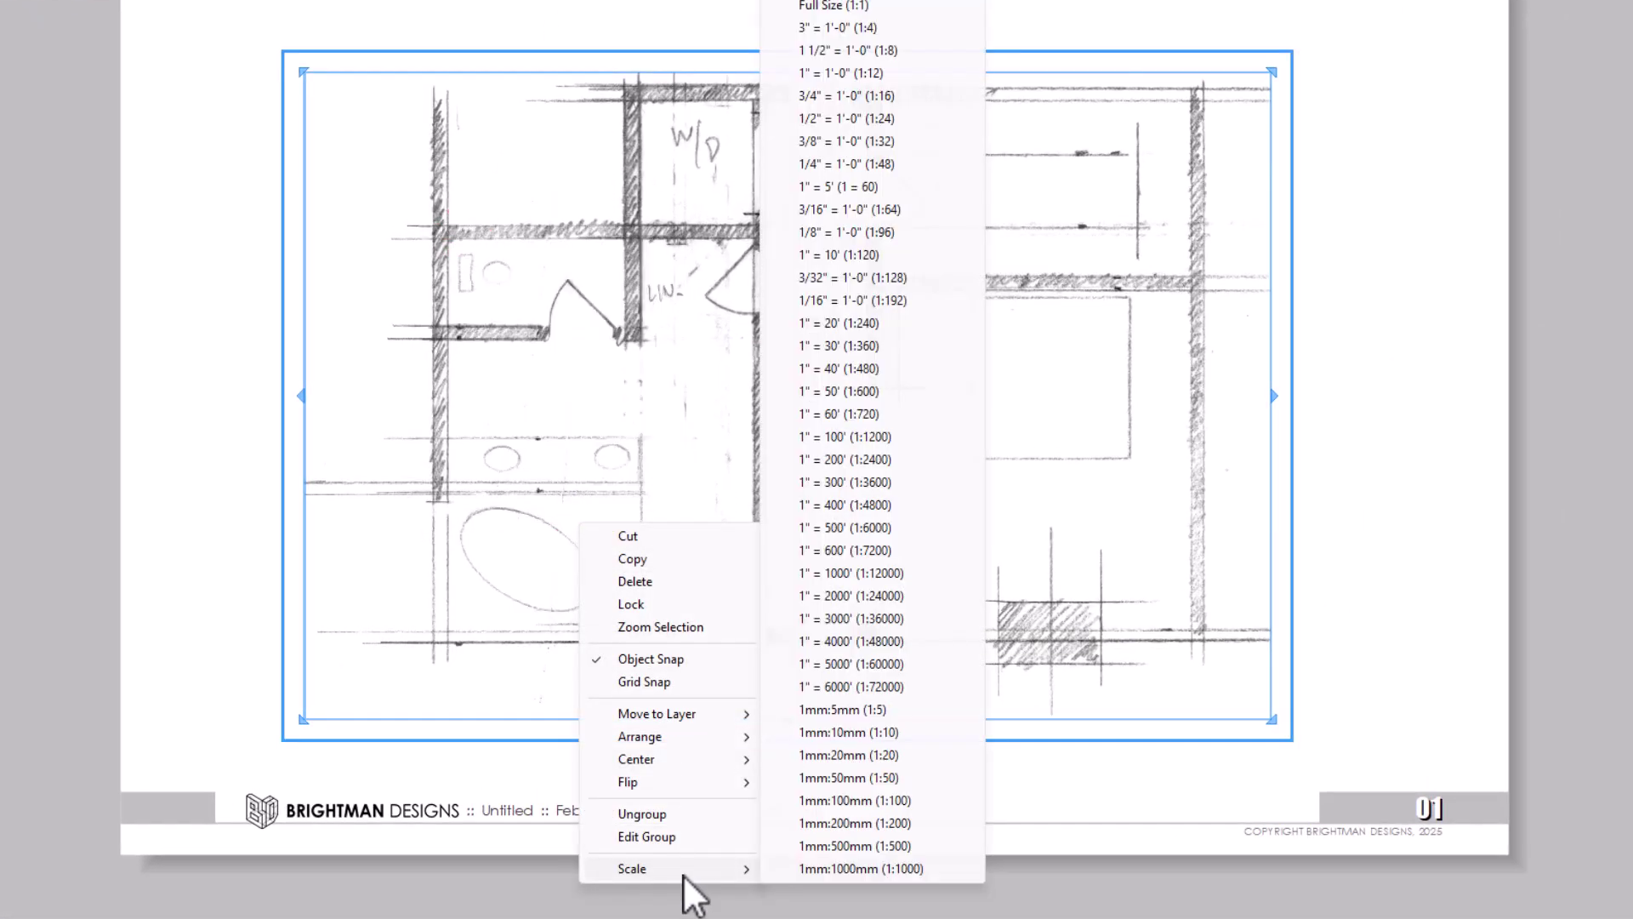
{"action": "left_click", "coordinate": [887, 165]}
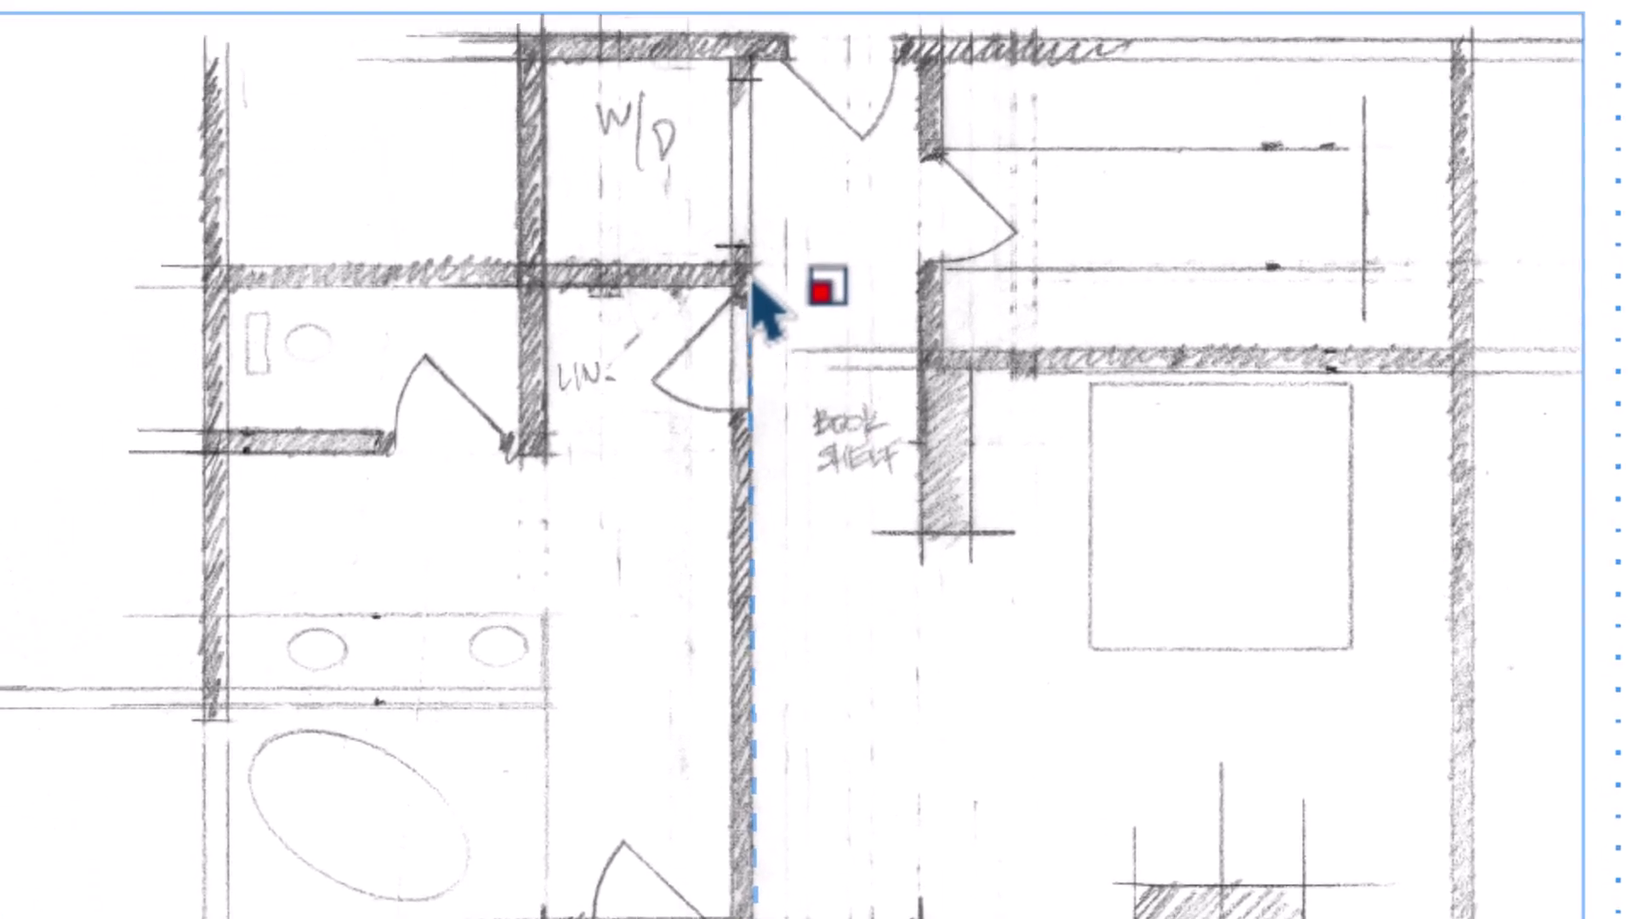
{"action": "left_click", "coordinate": [790, 272]}
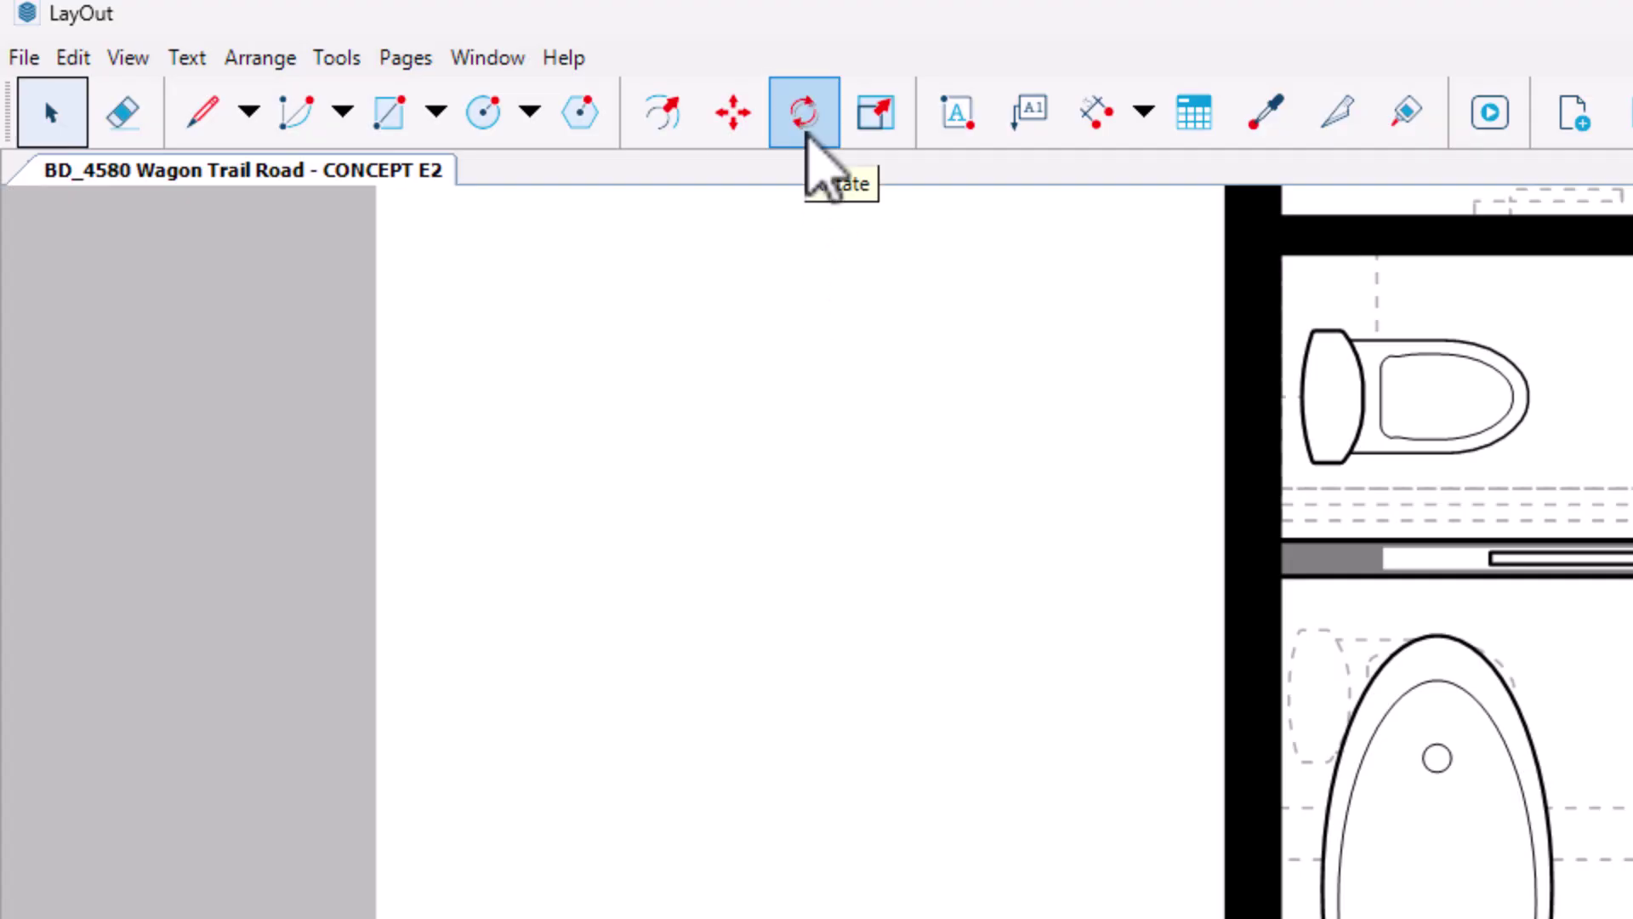
{"action": "left_click", "coordinate": [808, 136]}
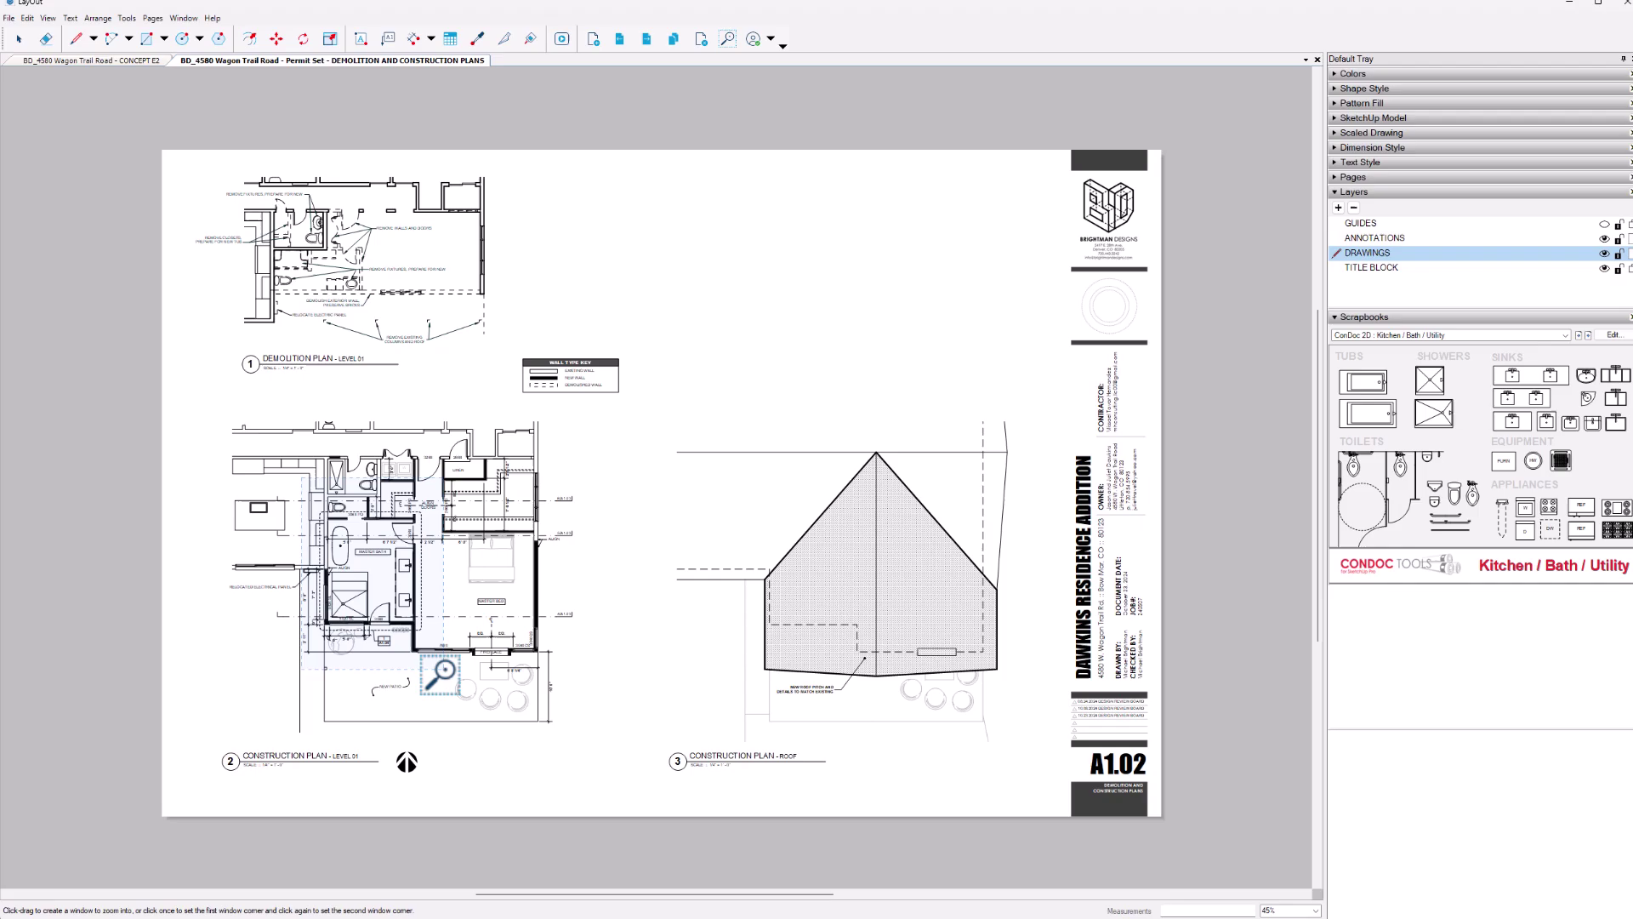
{"action": "left_click_drag", "start_coordinate": [371, 449], "coordinate": [545, 686]}
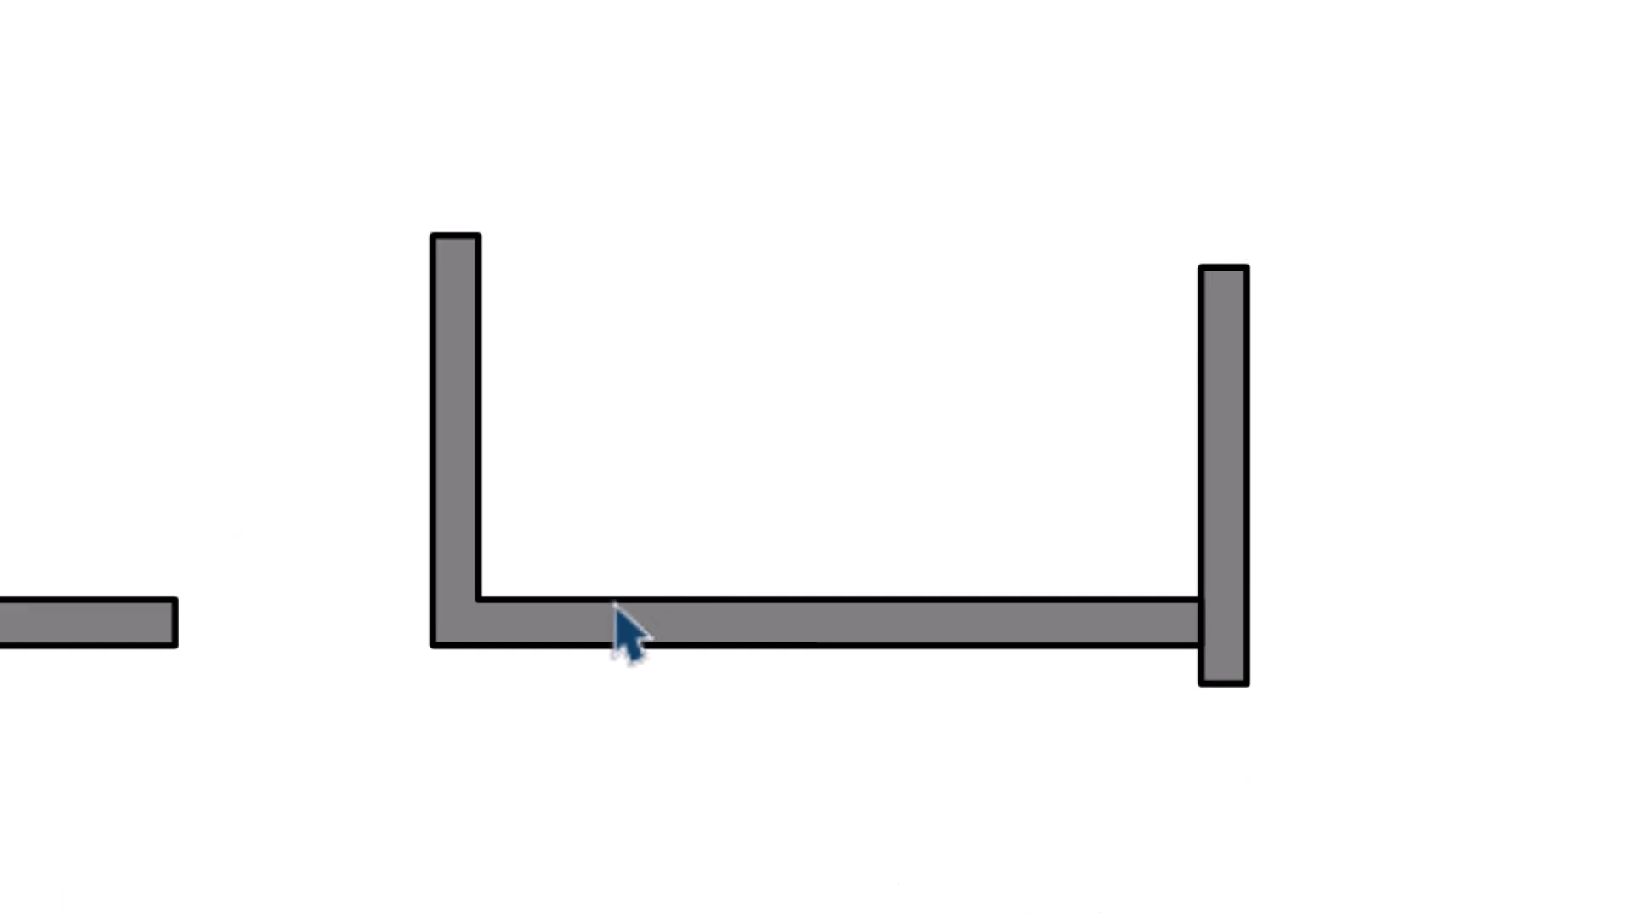
{"action": "left_click_drag", "start_coordinate": [307, 128], "coordinate": [995, 436]}
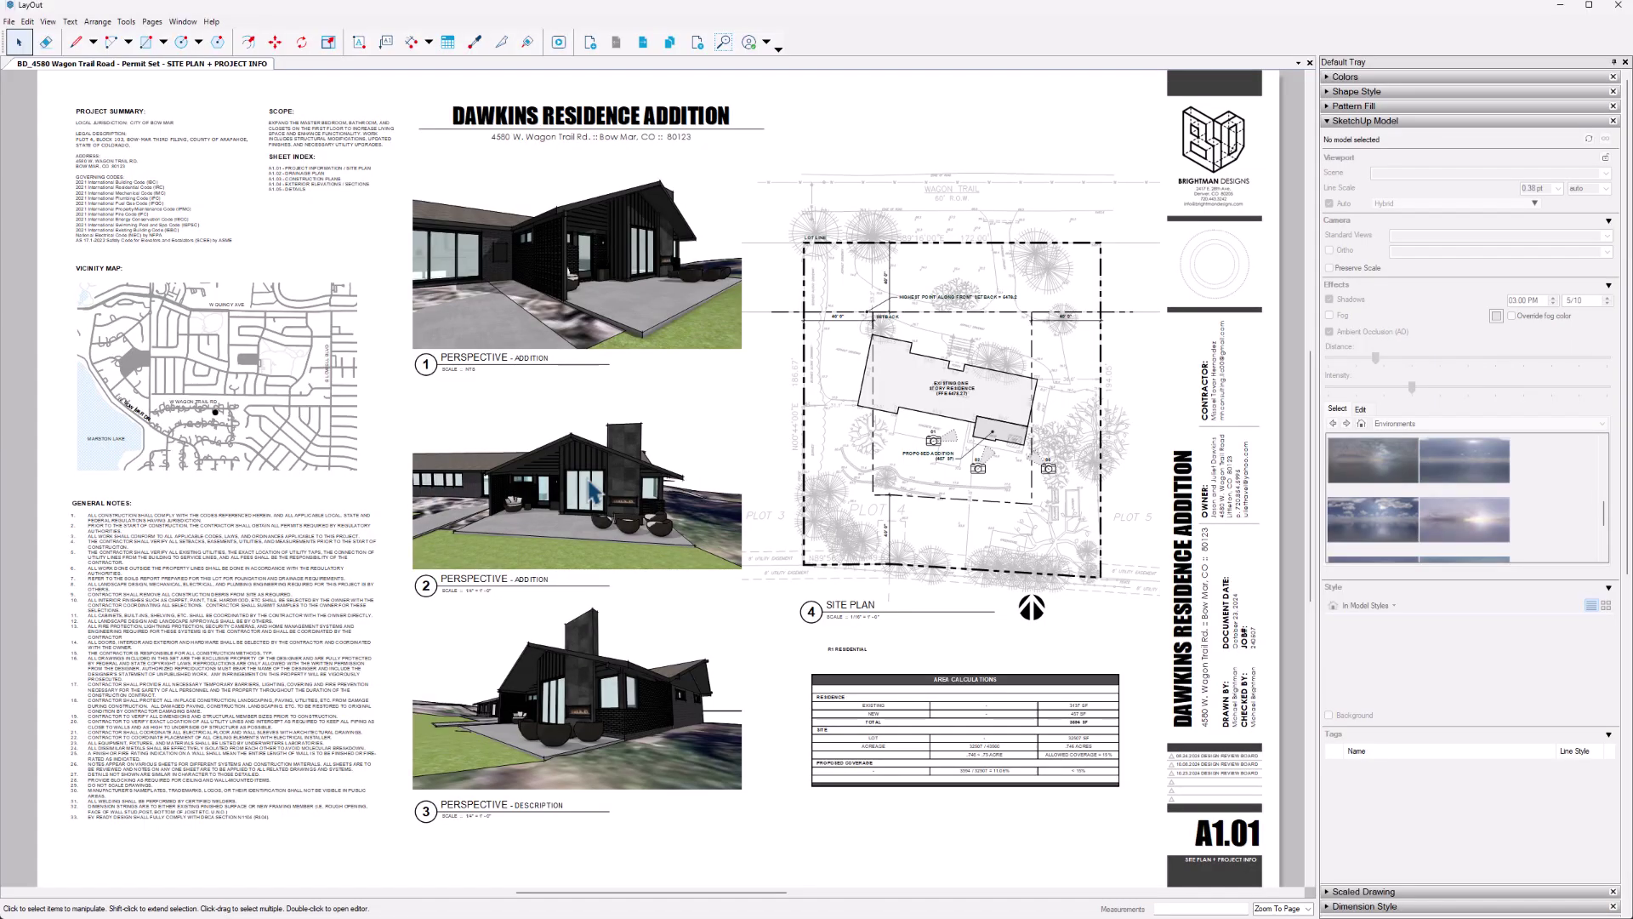
Apply the blue sky environment to the middle addition perspective and open its environment settings for editing.
{"action": "left_click", "coordinate": [593, 492]}
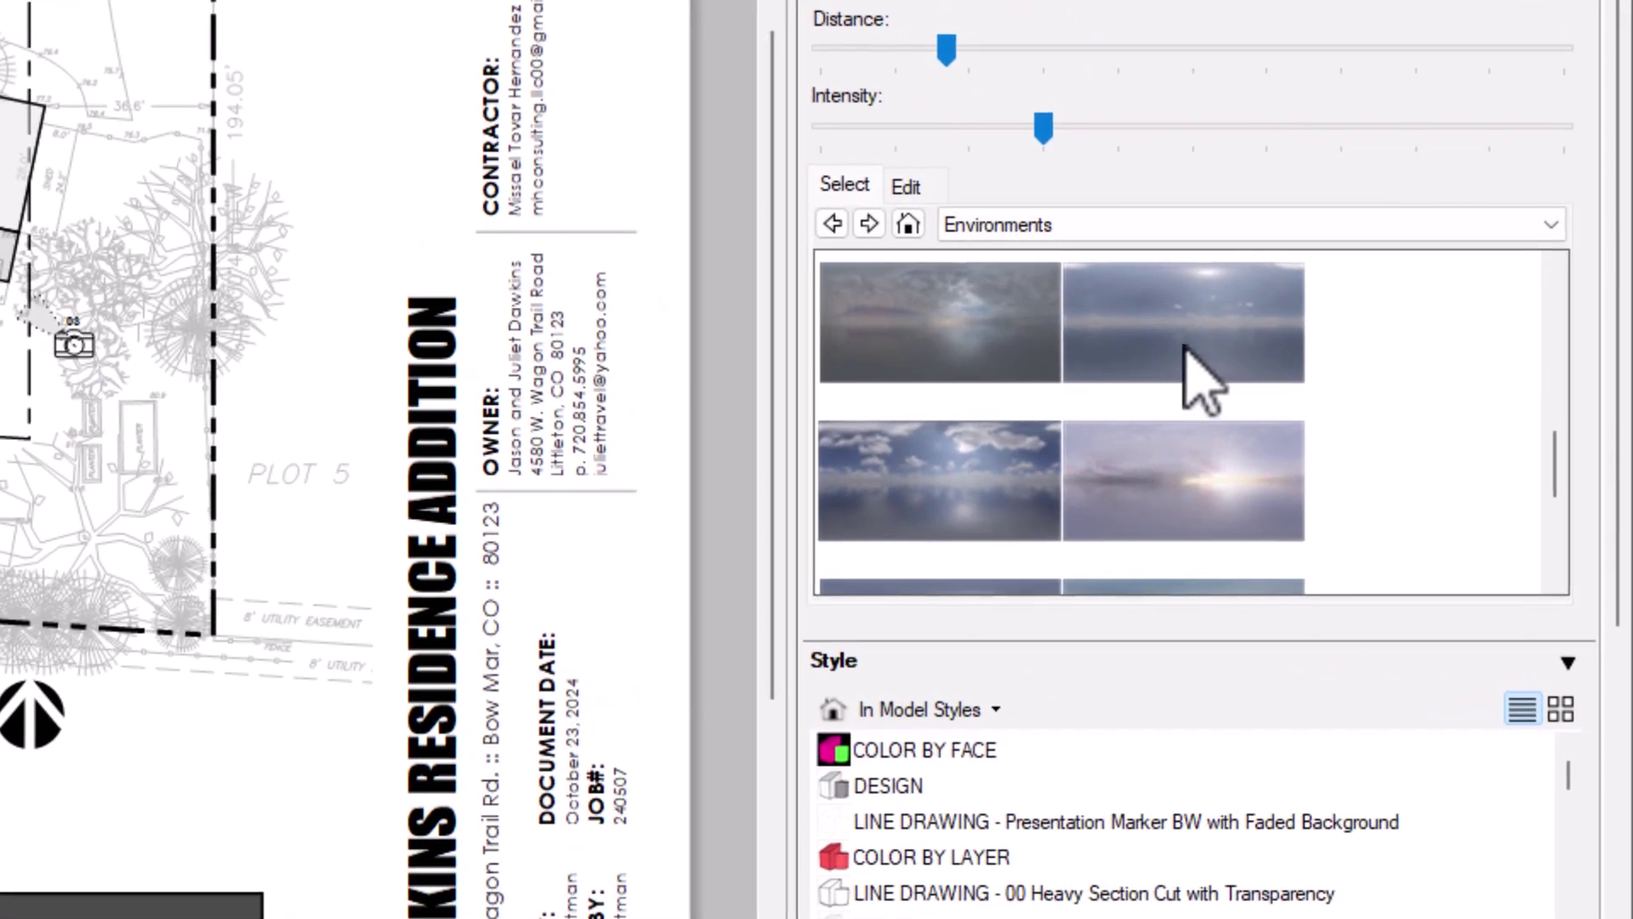
{"action": "left_click", "coordinate": [1468, 473]}
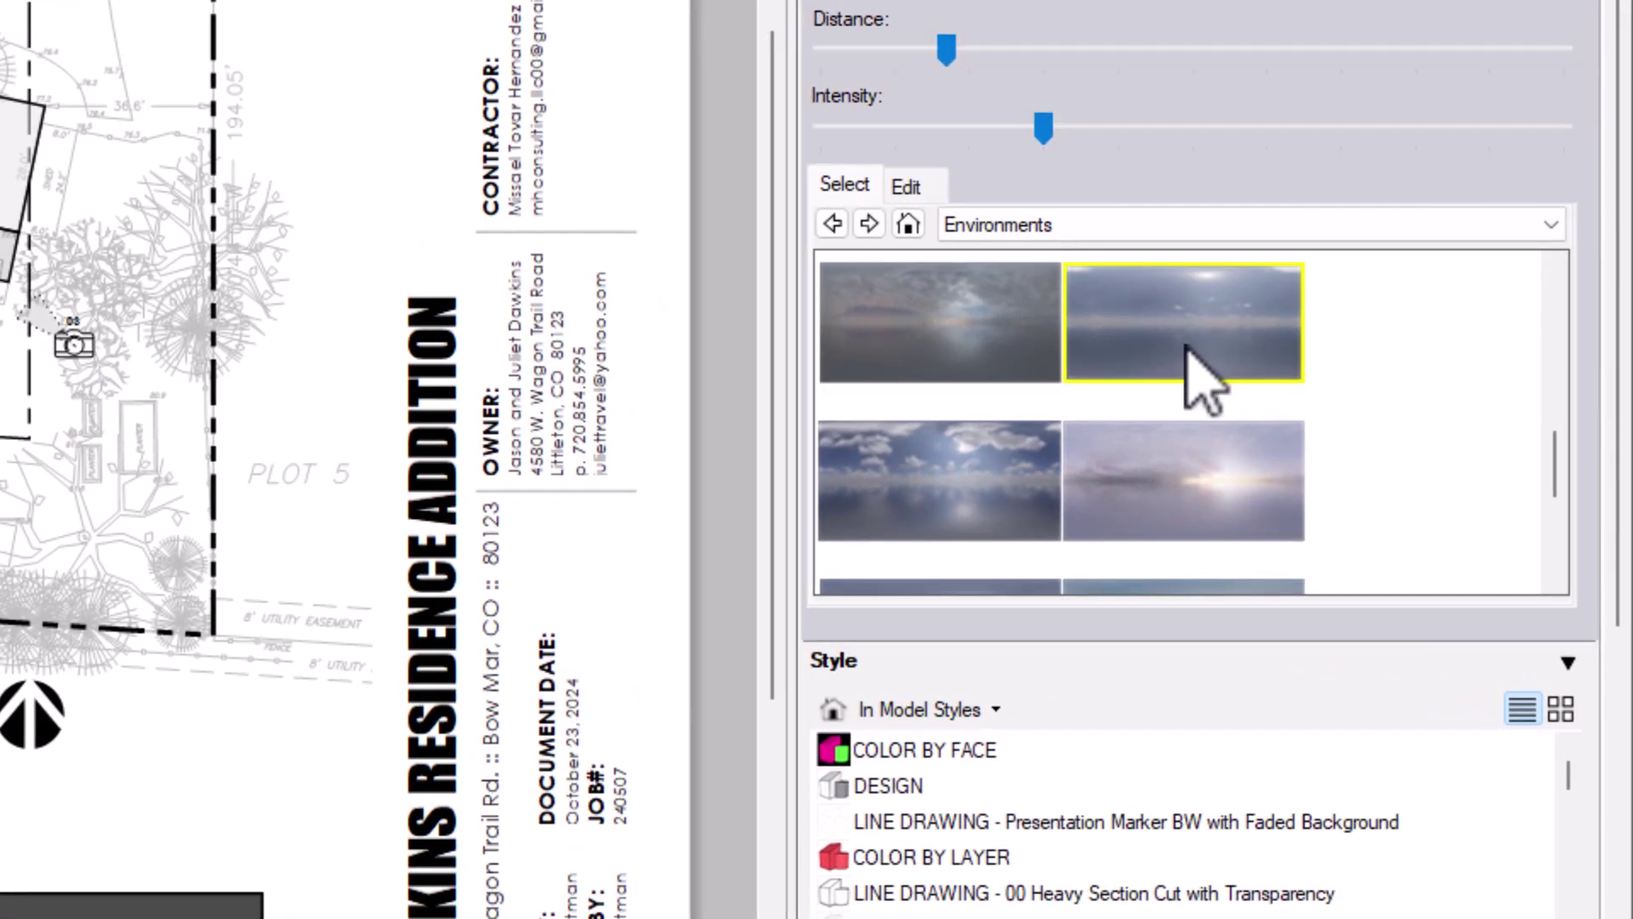
{"action": "left_click", "coordinate": [939, 188]}
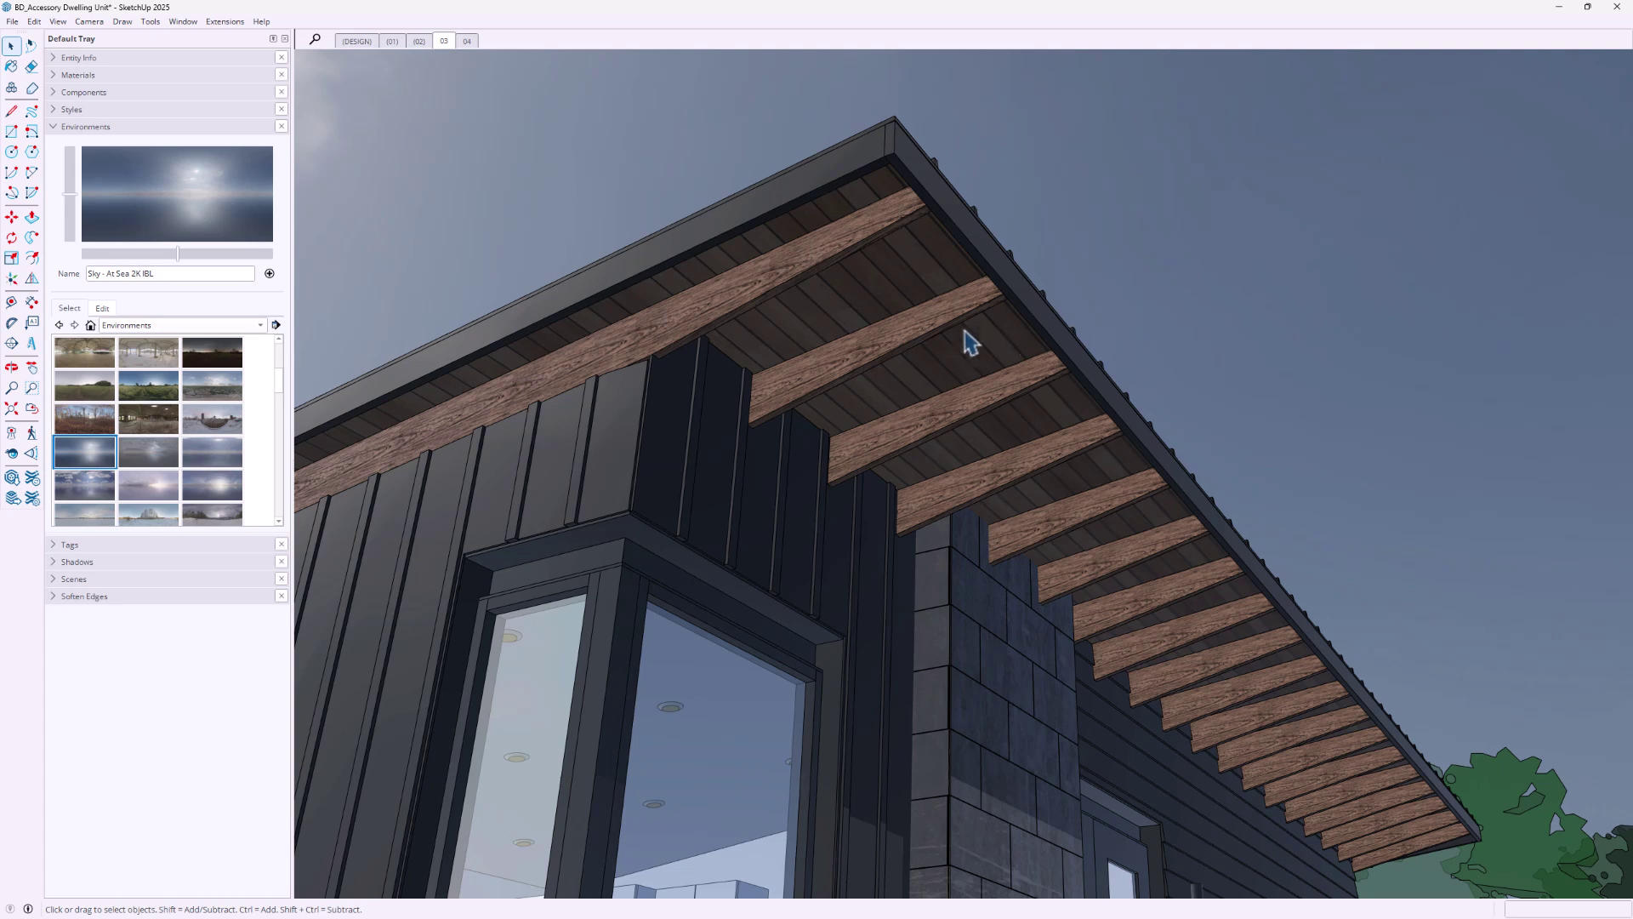
In SketchUp, open the roof group and the rafter component inside it for editing, and leave the rafter component.
{"action": "double_click", "coordinate": [933, 328]}
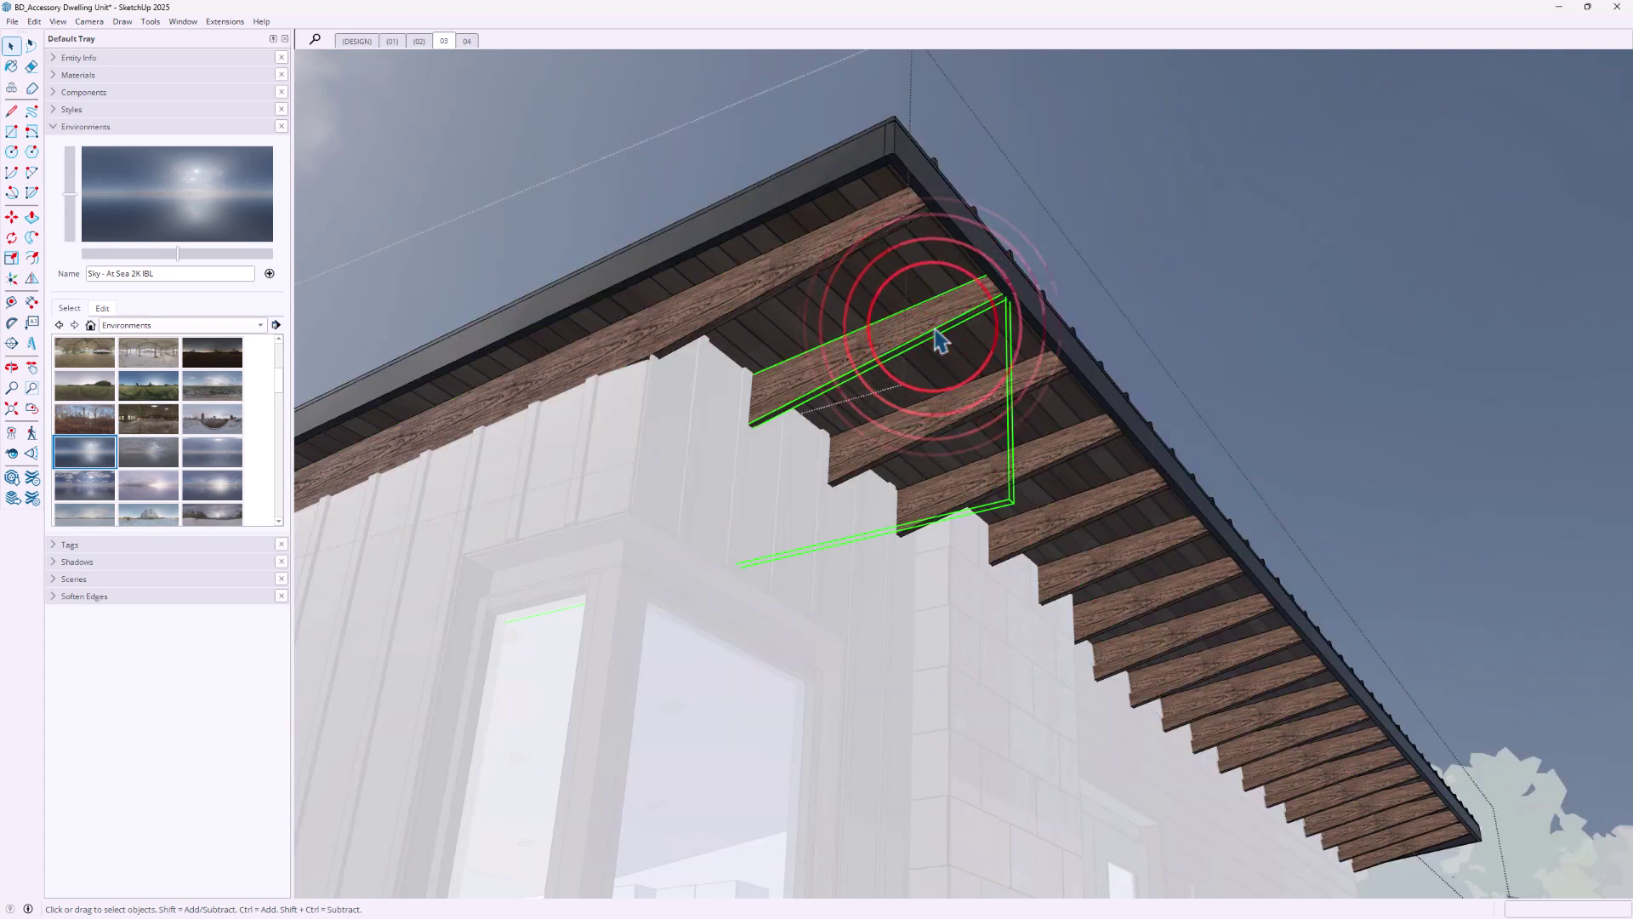
{"action": "double_click", "coordinate": [935, 332]}
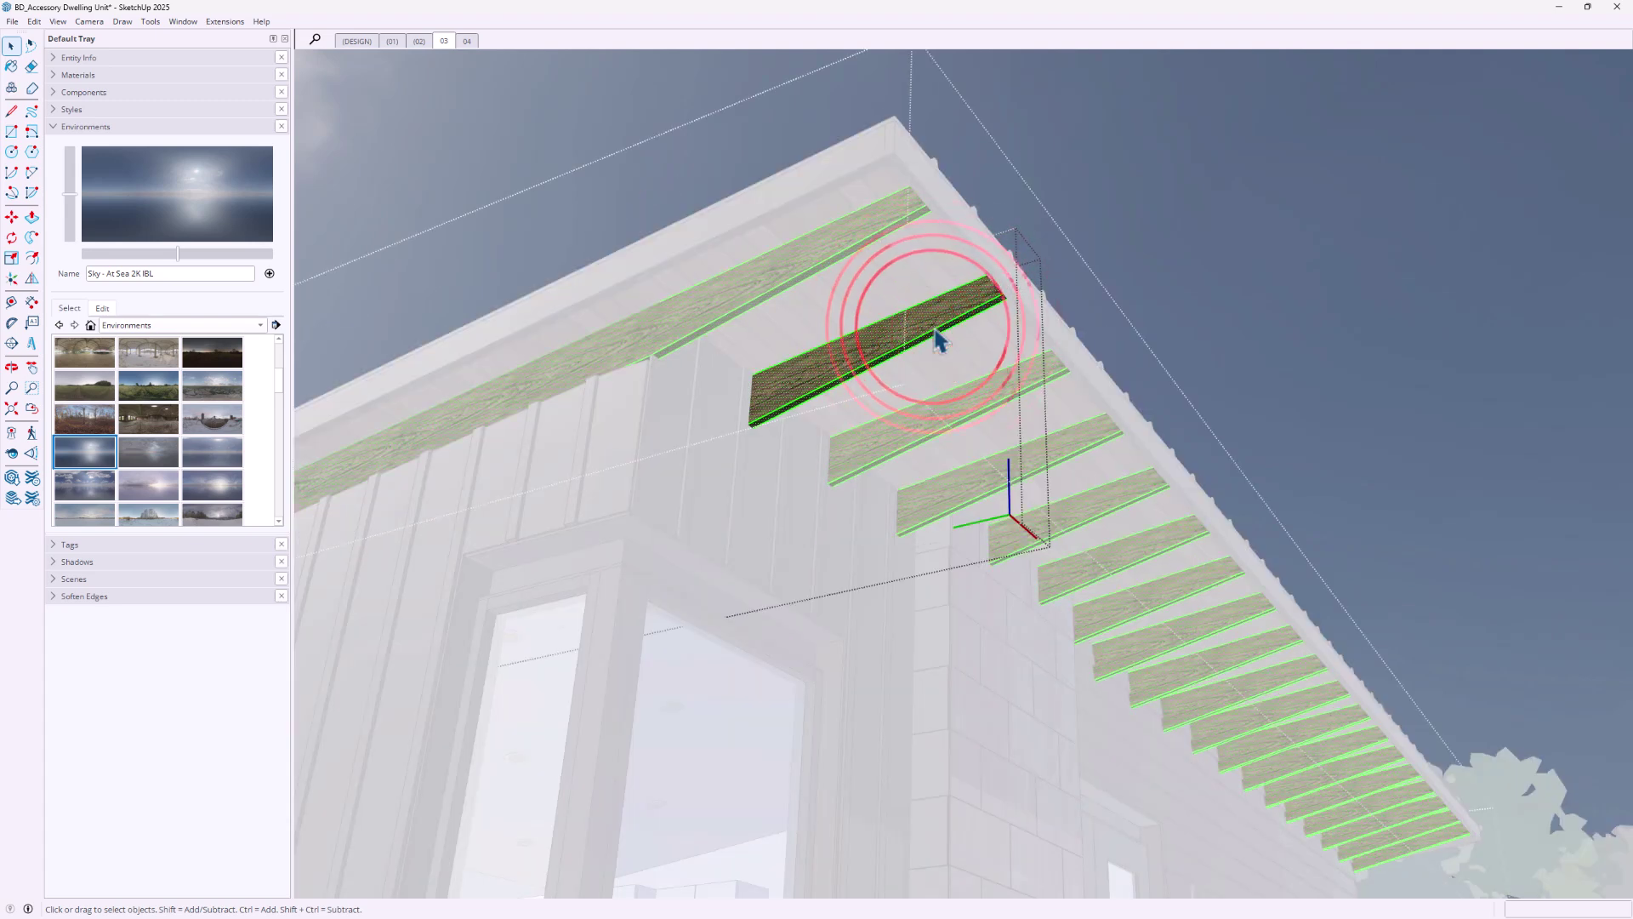
{"action": "left_click", "coordinate": [1173, 324]}
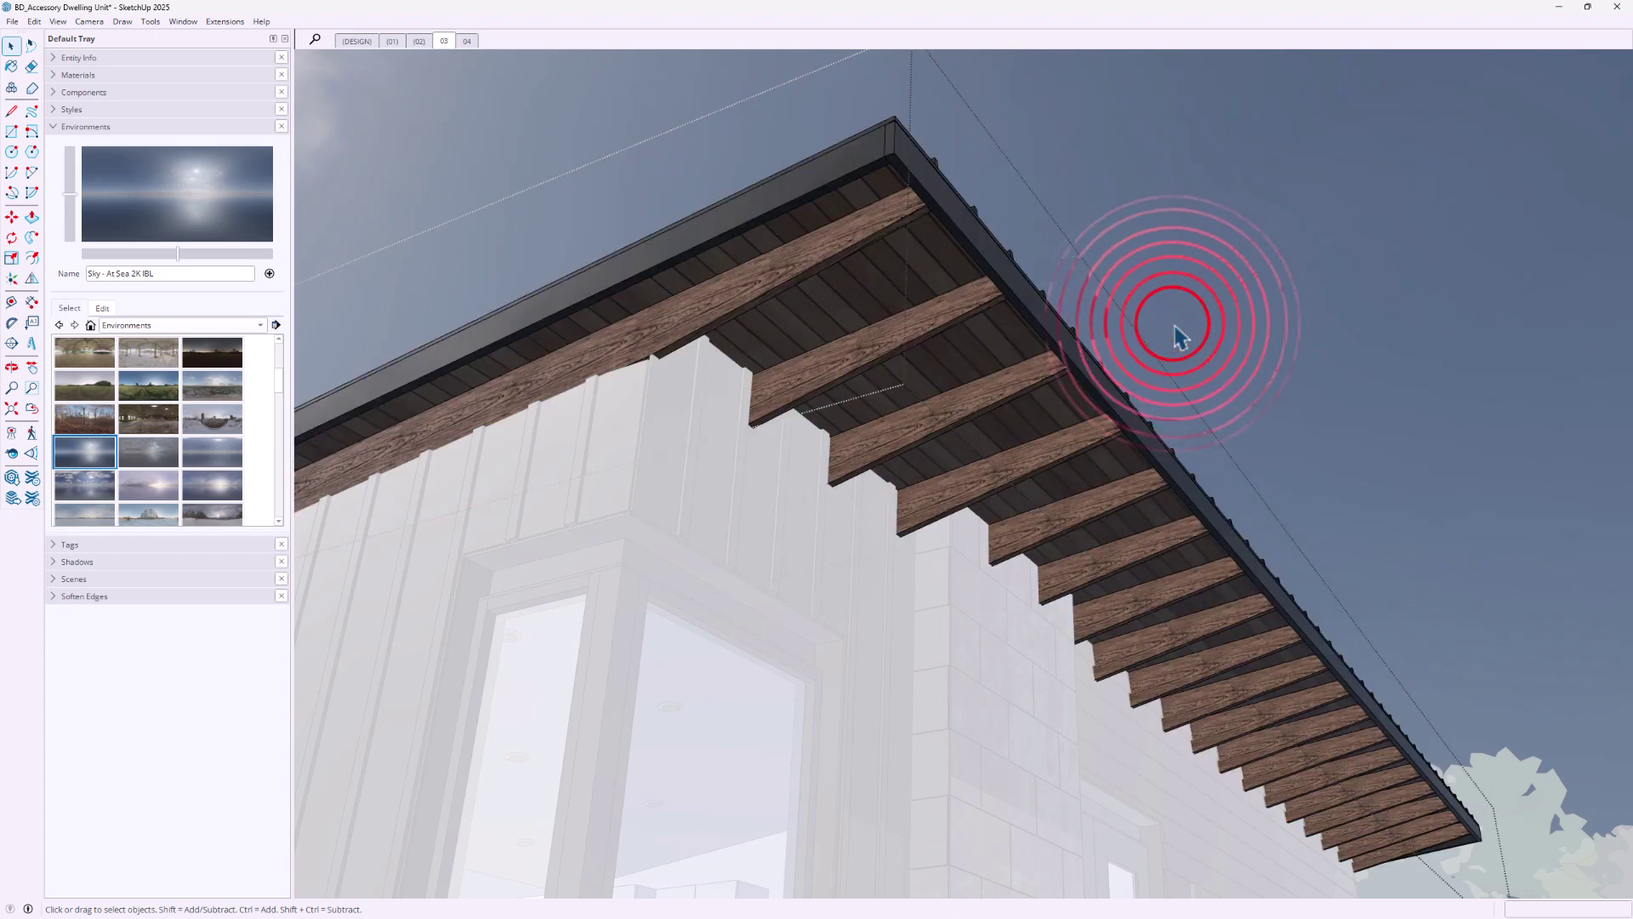